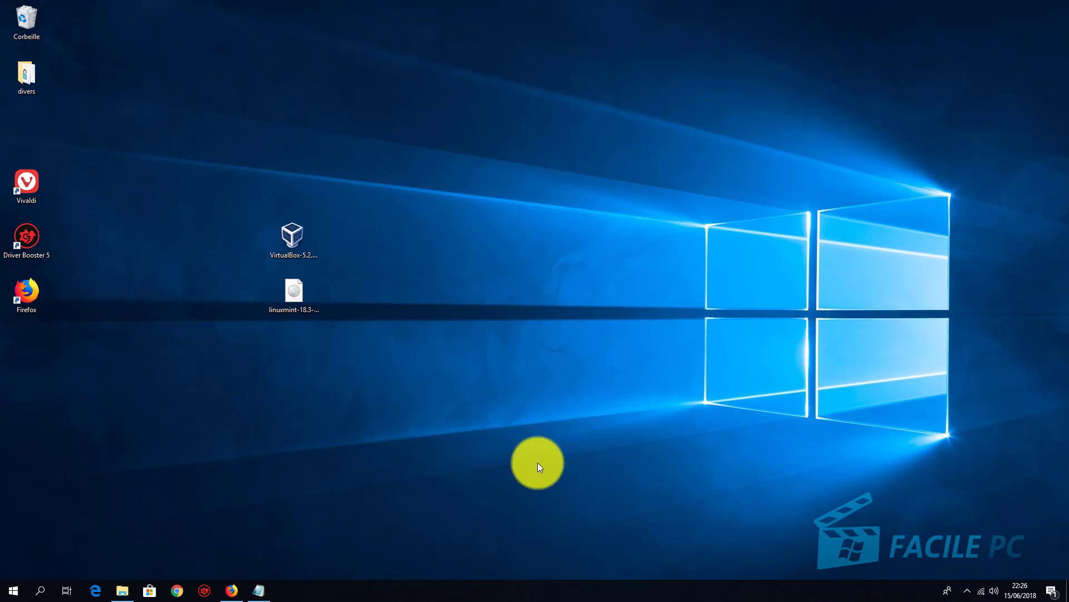
# Switch to Firefox, search Qwant for "virtualbox" and open the official virtualbox.org site from the results.
pyautogui.click(227, 592)
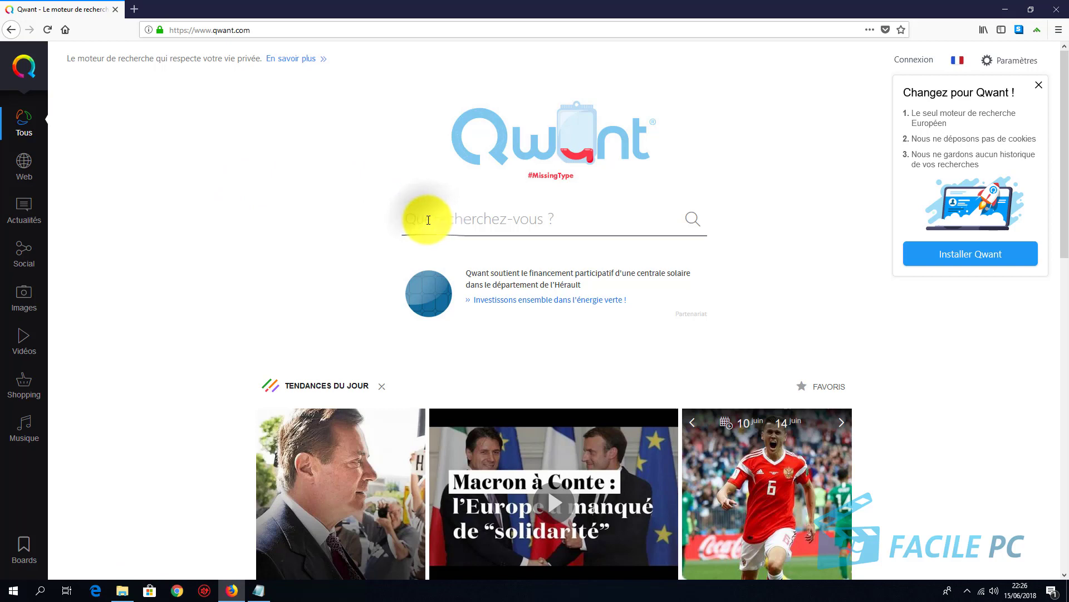
pyautogui.write('virtual')
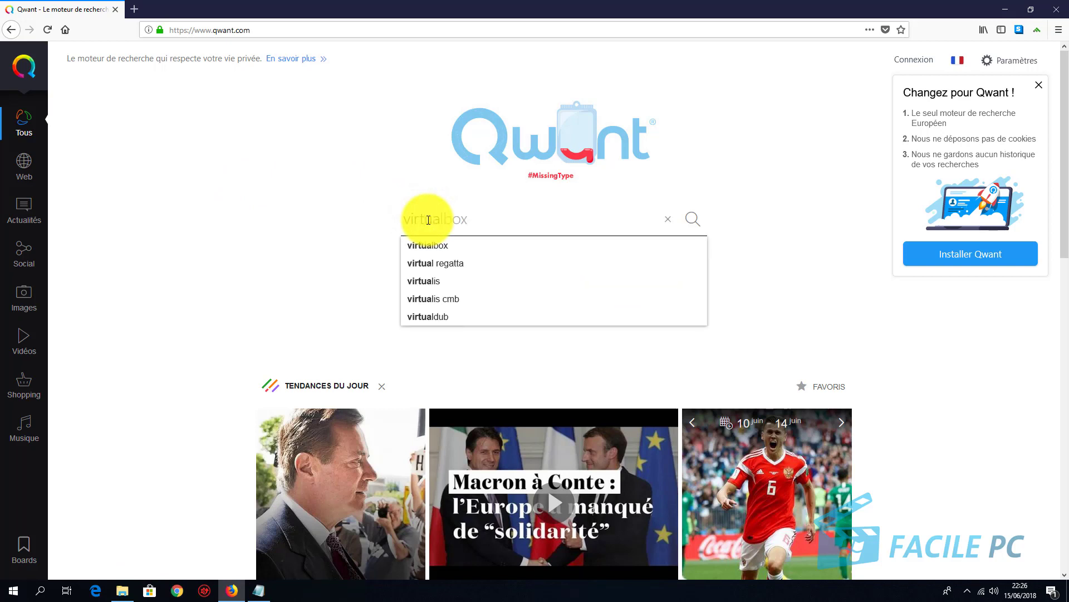
pyautogui.write('box')
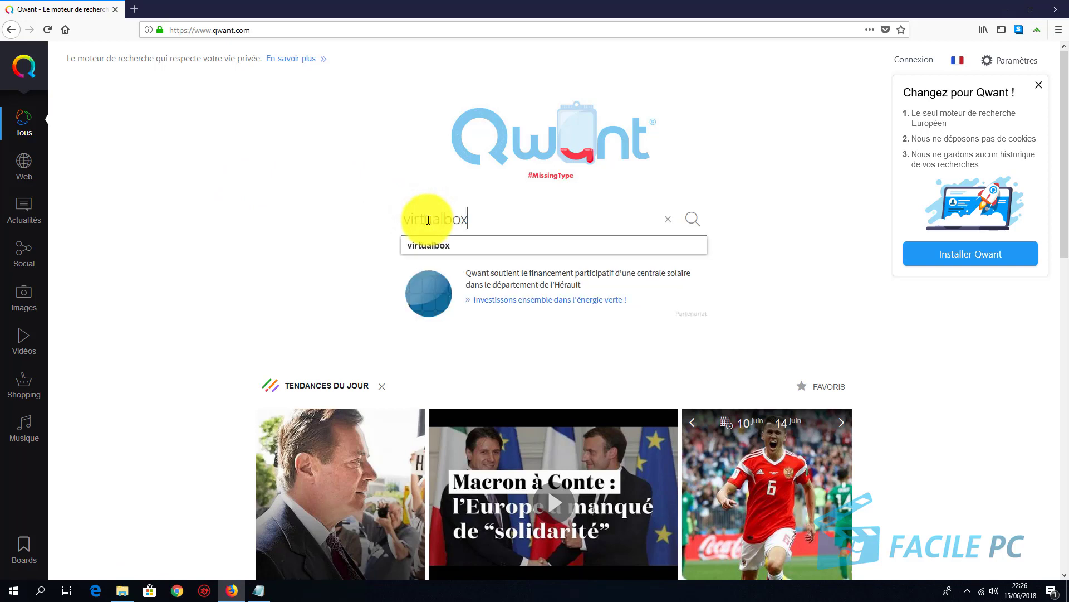
pyautogui.press('Return')
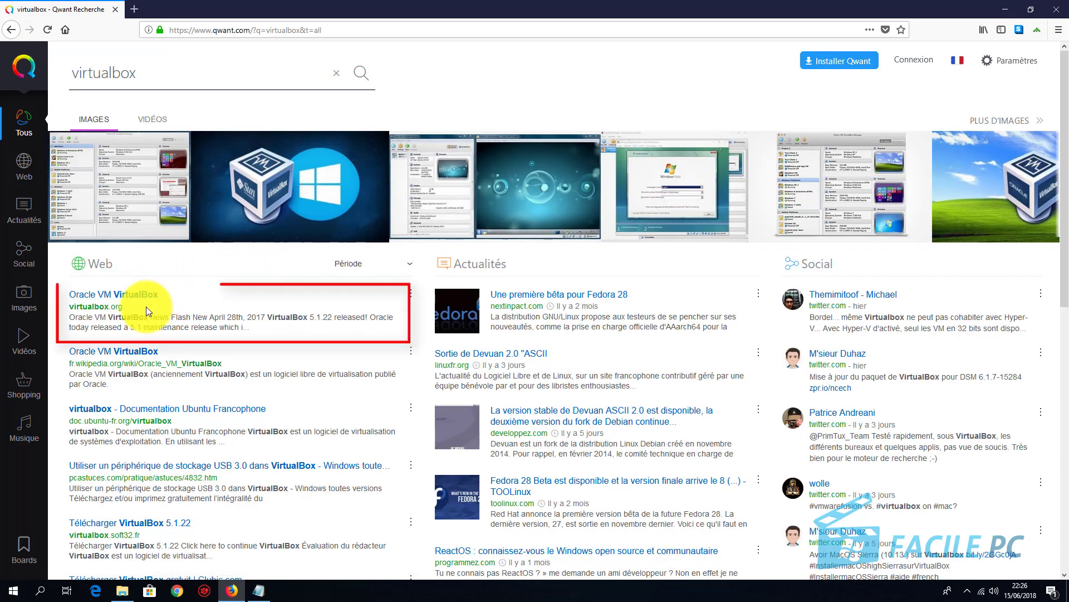
pyautogui.click(102, 294)
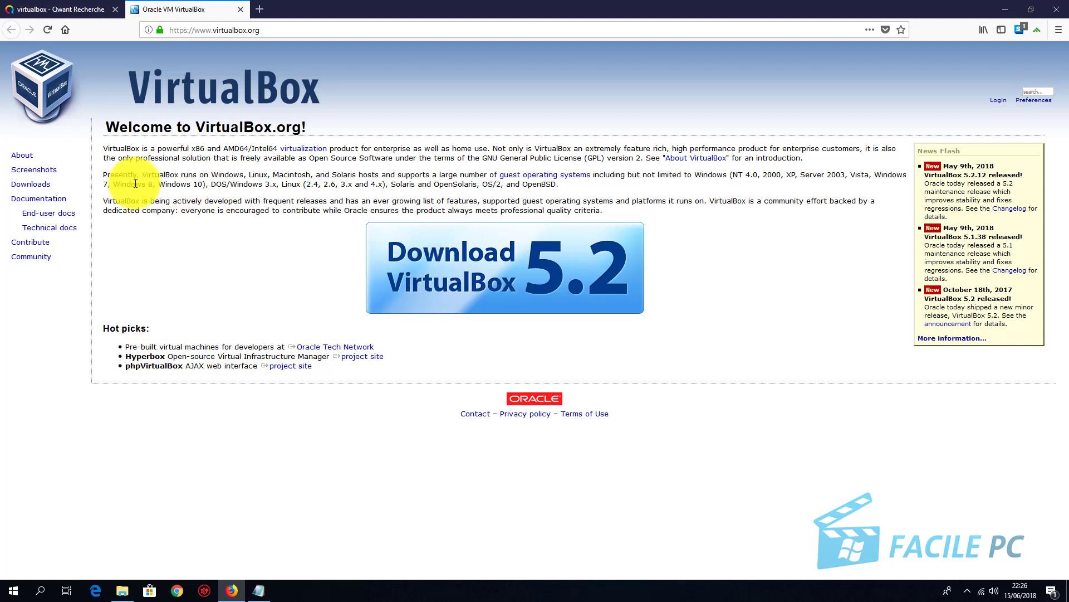
# Go back to the Qwant results, search for "linux mint" and open the official linuxmint.com site.
pyautogui.click(34, 12)
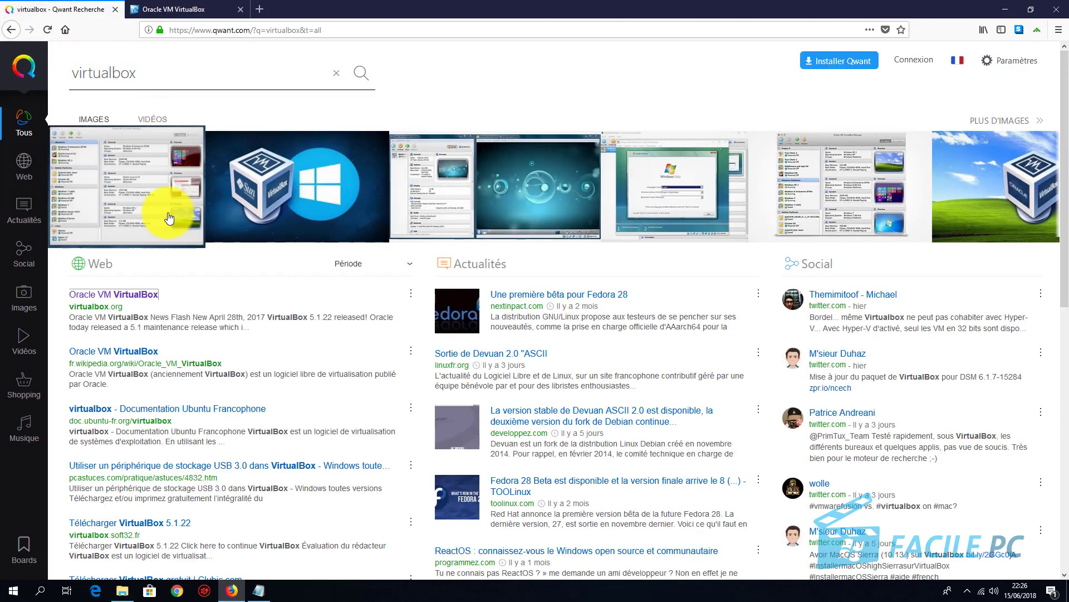
pyautogui.moveTo(139, 73); pyautogui.dragTo(25, 62)
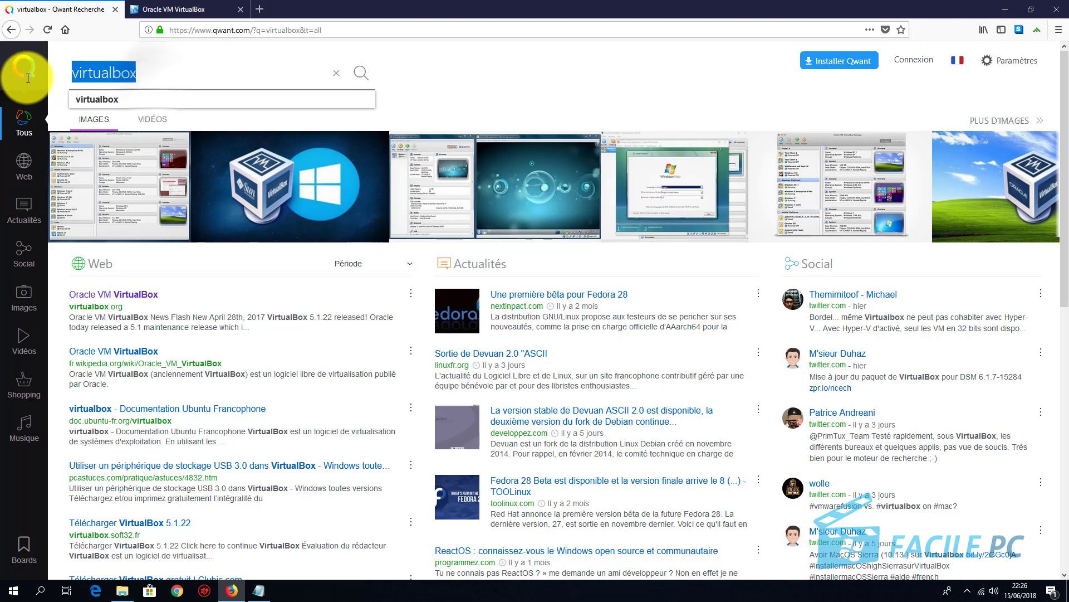
pyautogui.write('linu')
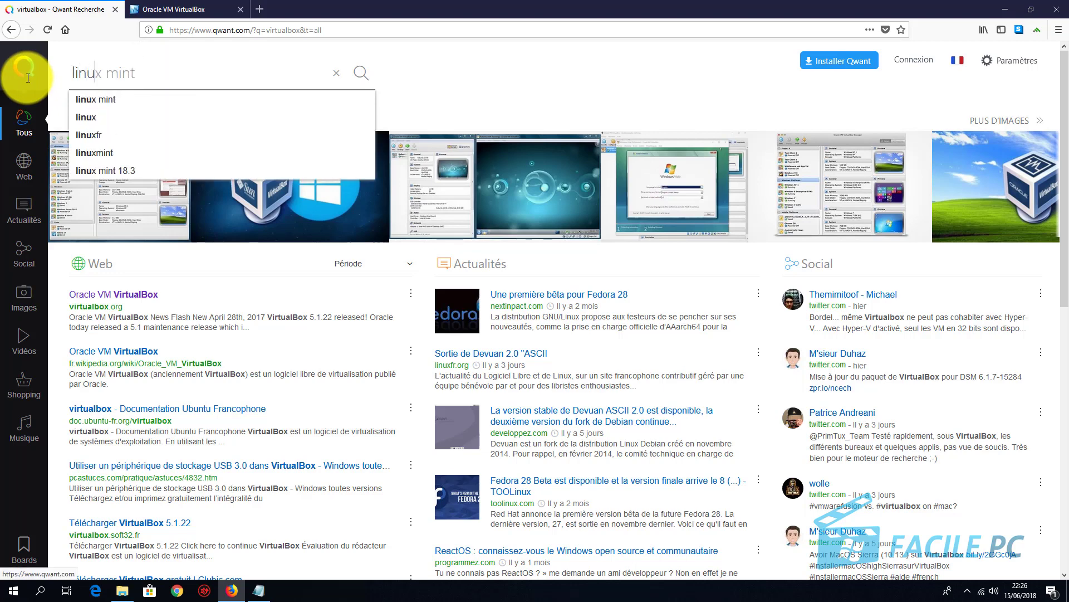
pyautogui.write('x mint')
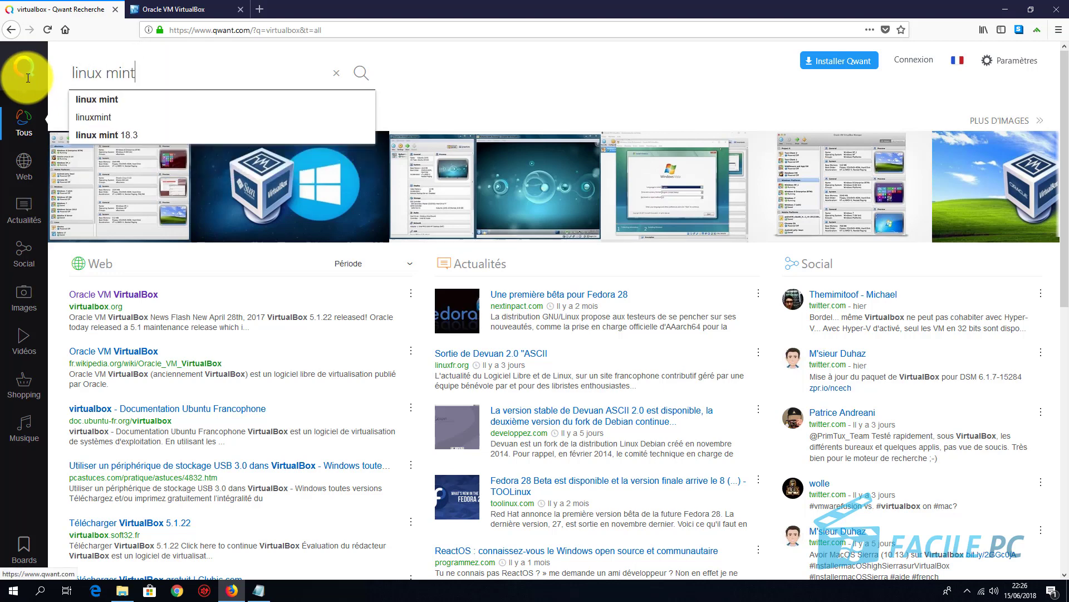
pyautogui.press('Return')
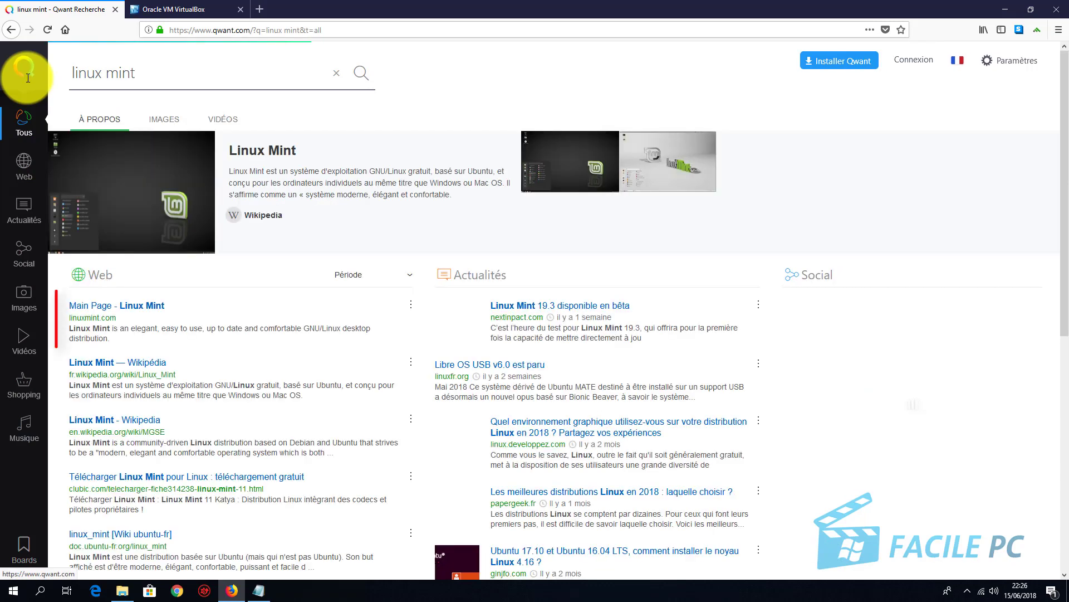
pyautogui.click(103, 308)
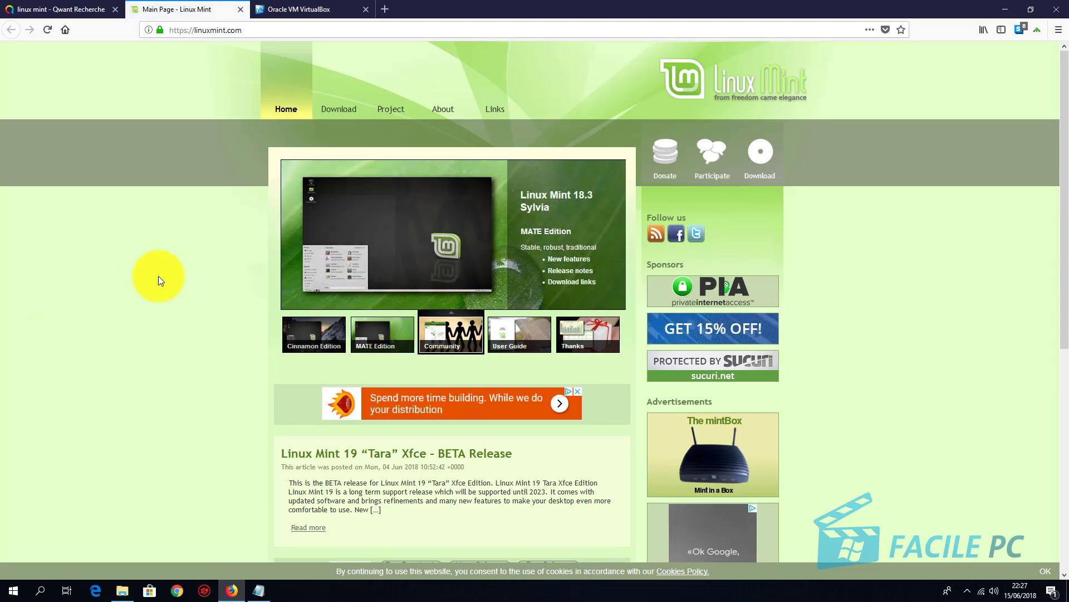
# Open the 64-bit Cinnamon edition from the Linux Mint download page and browse its download mirrors to those in France.
pyautogui.click(339, 110)
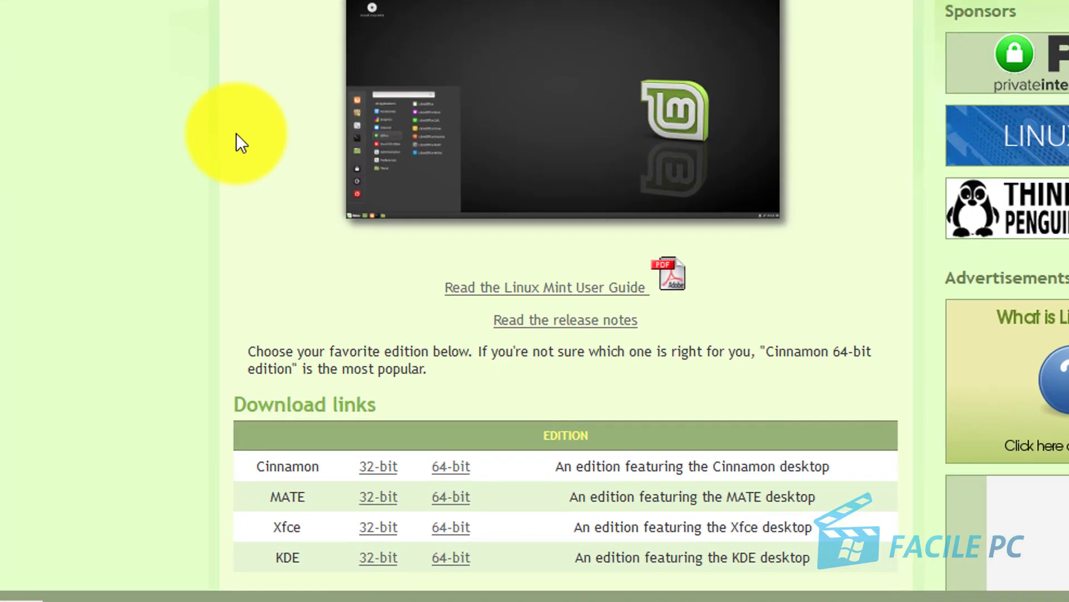
pyautogui.scroll(-4, 236, 132)
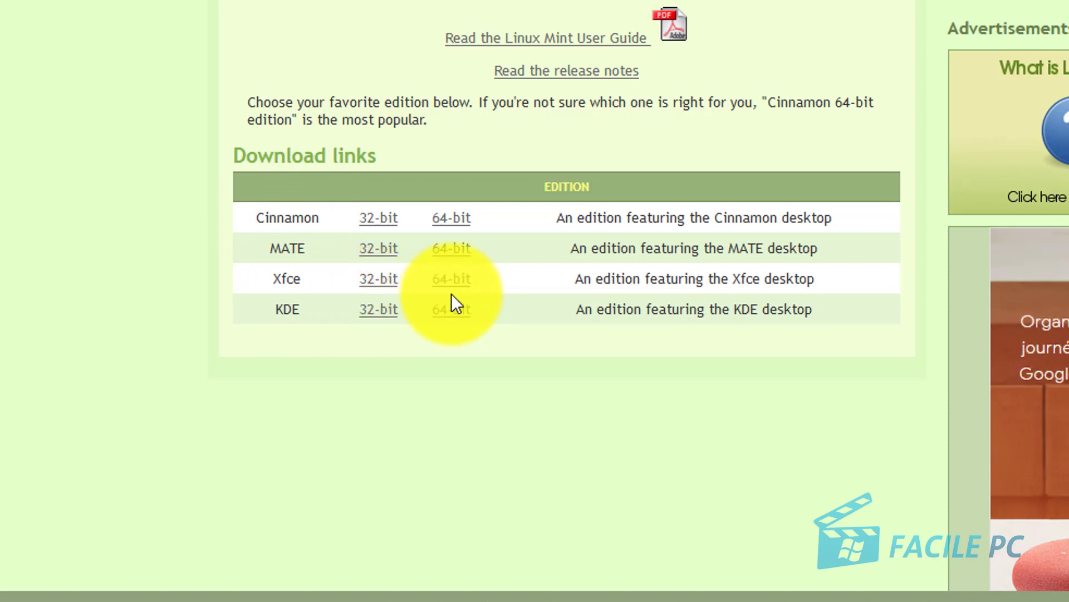
pyautogui.click(466, 228)
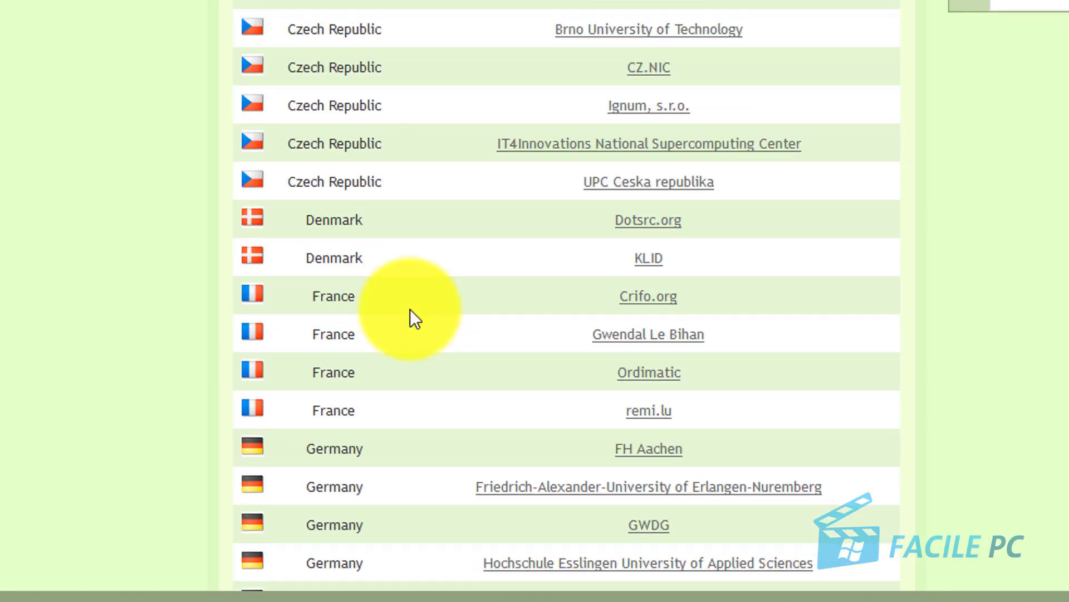
pyautogui.scroll(-5, 410, 311)
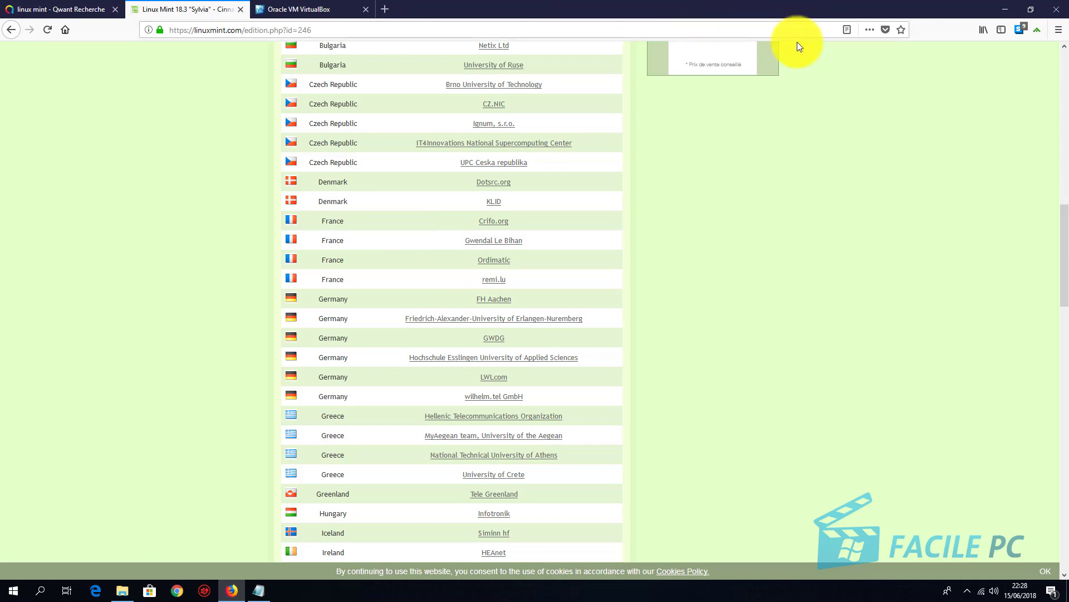
# Close the browser with all its tabs and run the VirtualBox 5.2 installer from the desktop.
pyautogui.click(1055, 8)
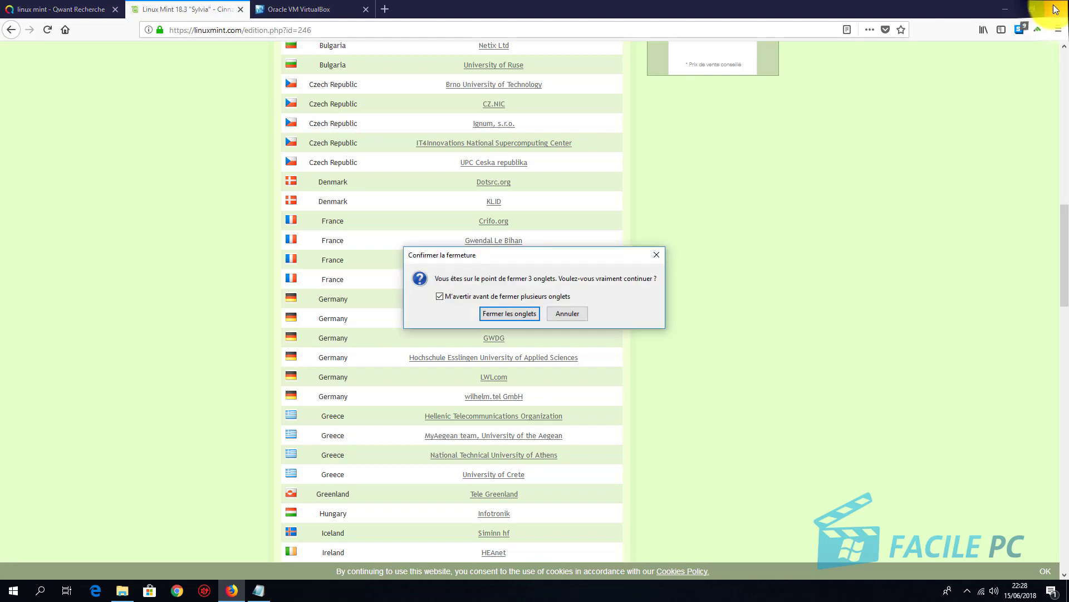
pyautogui.click(519, 313)
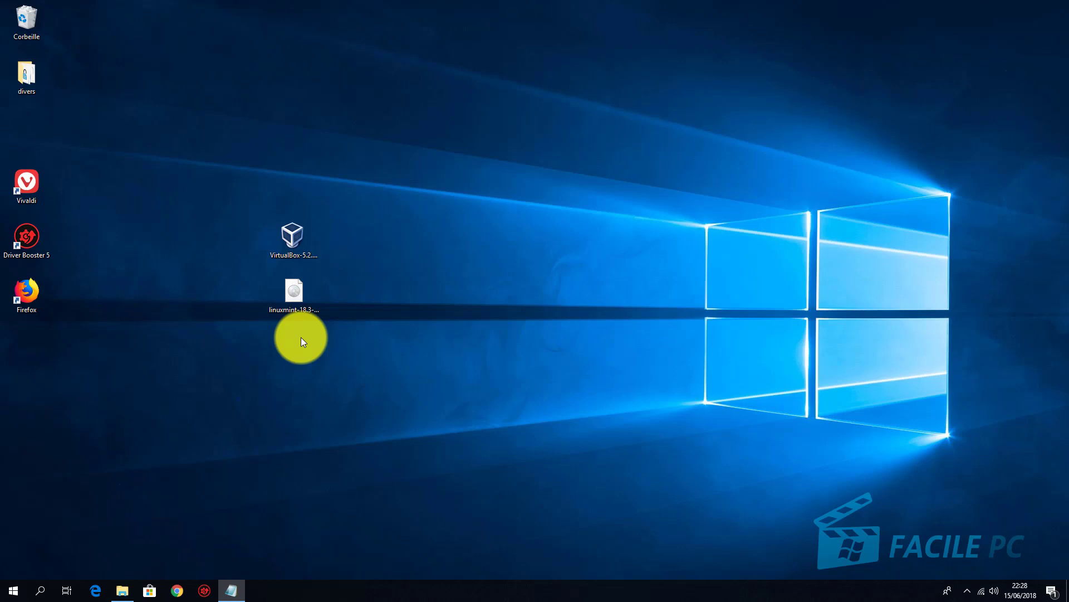
pyautogui.doubleClick(286, 236)
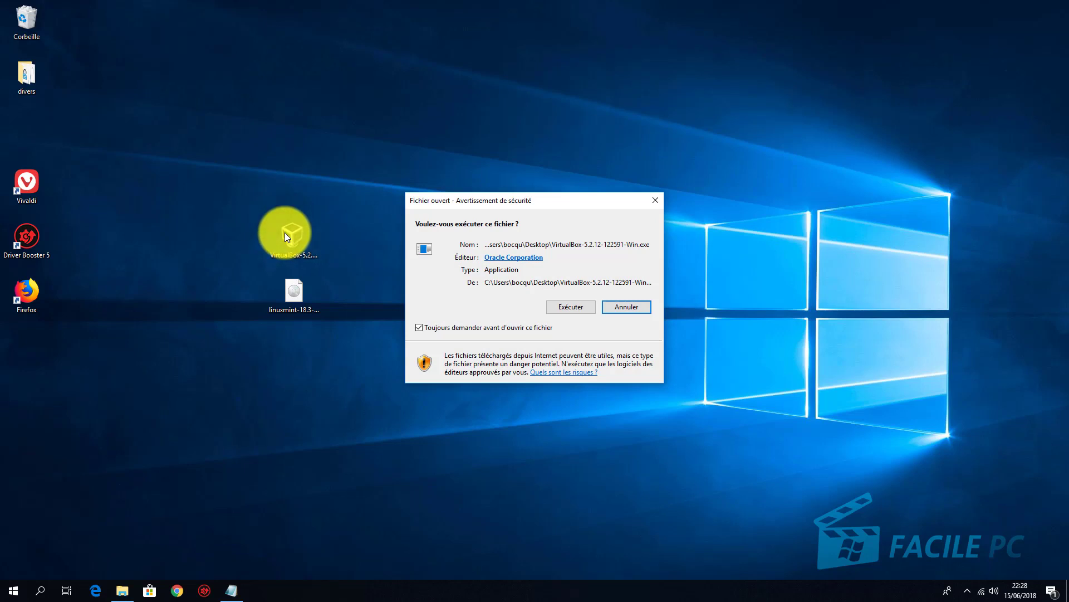
pyautogui.click(561, 306)
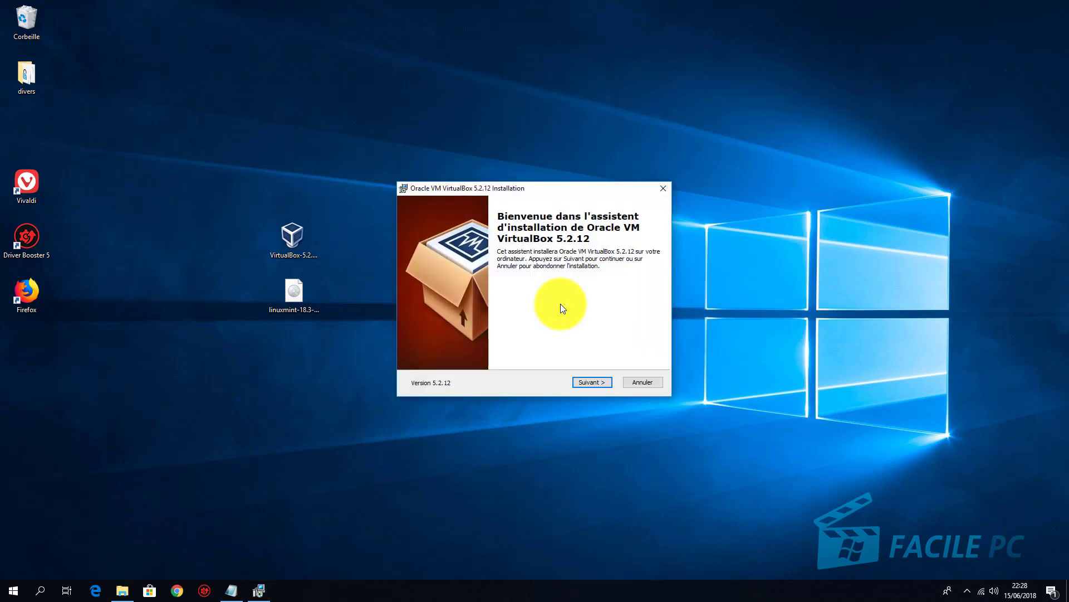
# Install VirtualBox 5.2.12 with the default features, location and shortcut options, accepting the network interface warning.
pyautogui.click(600, 385)
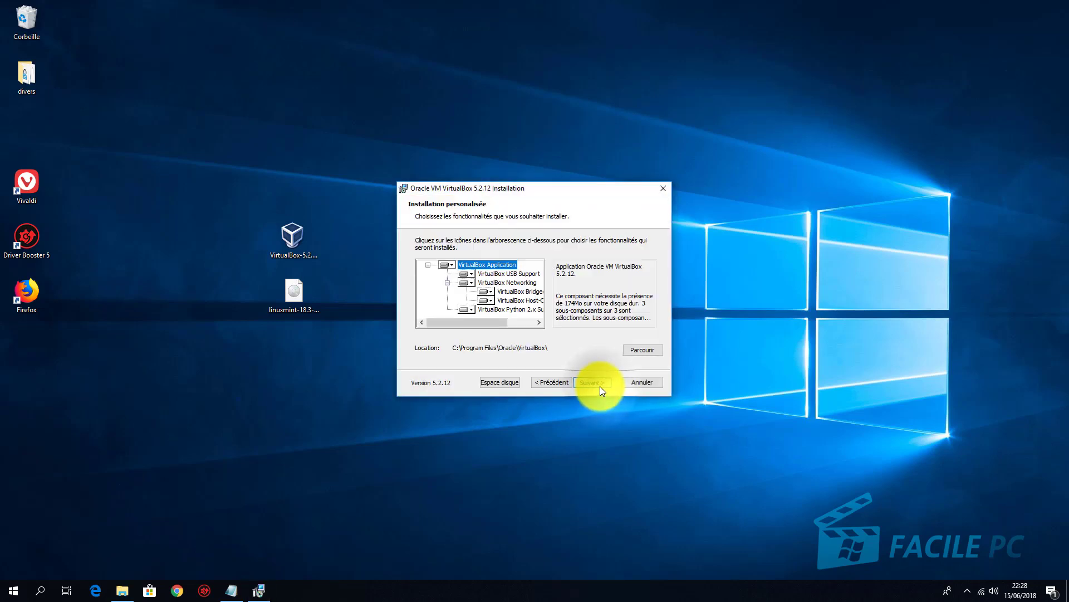
pyautogui.click(600, 385)
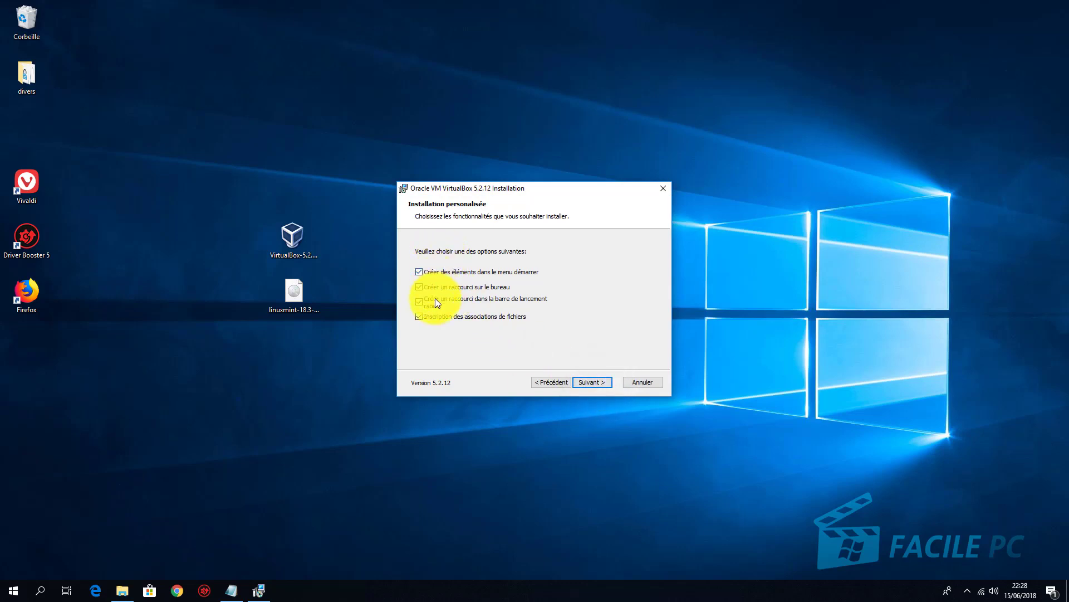
pyautogui.click(583, 382)
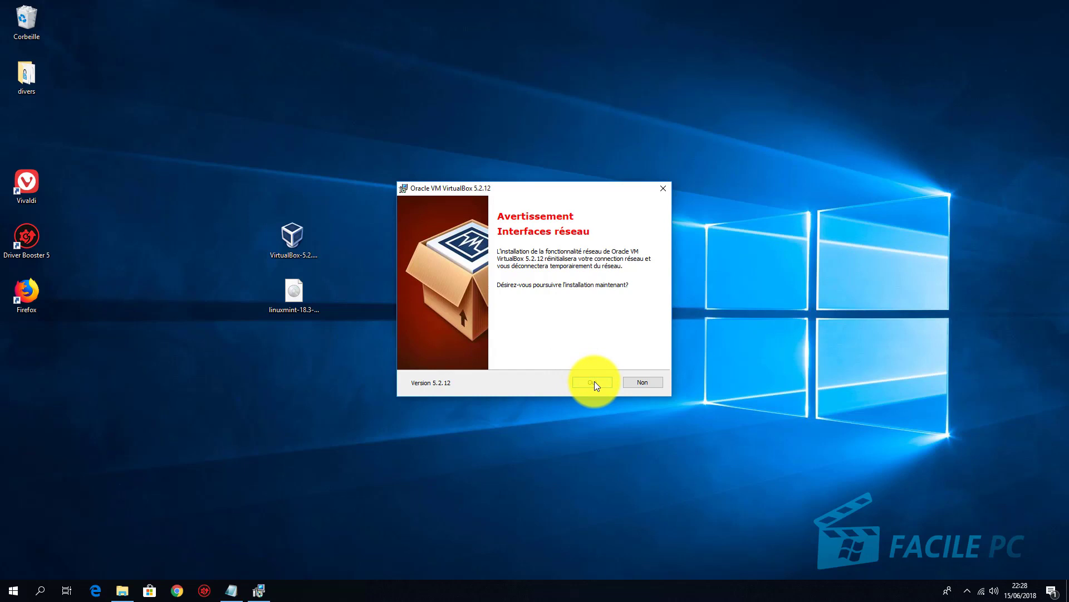
pyautogui.click(594, 382)
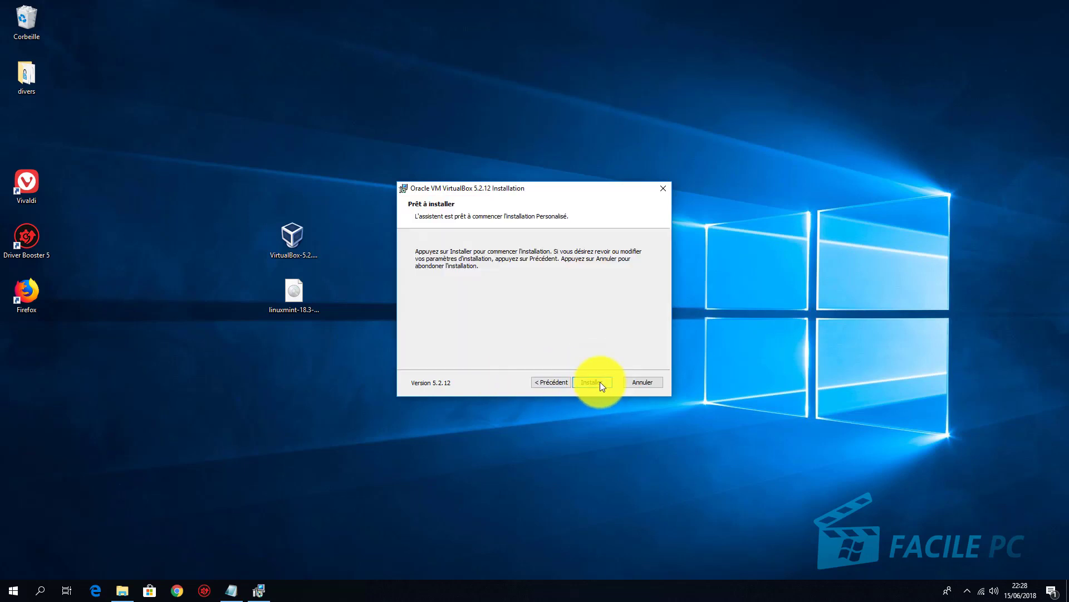
pyautogui.click(599, 382)
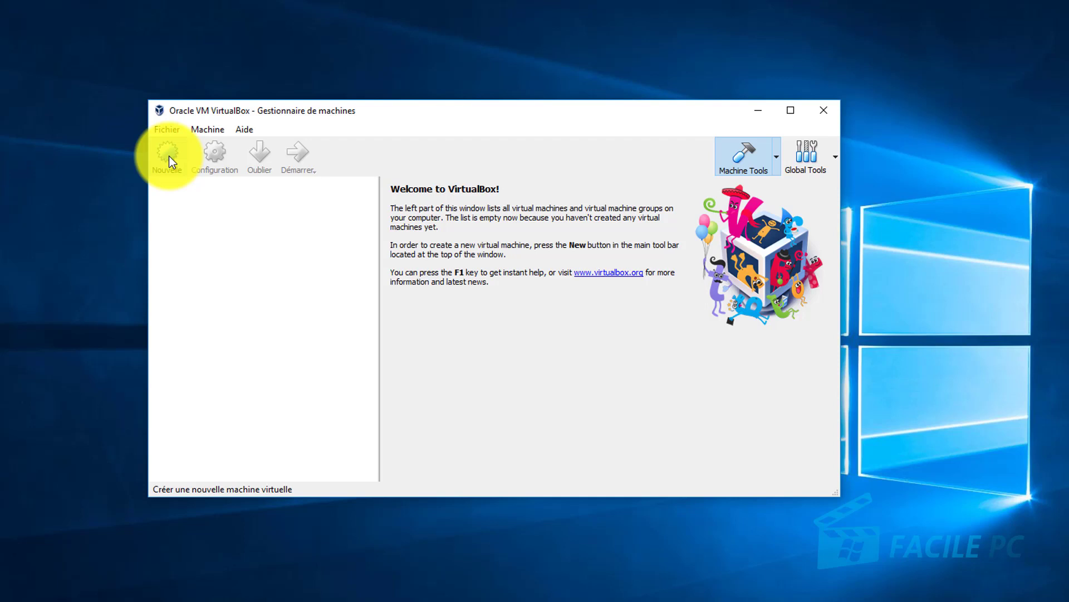
# Start a new virtual machine named "Linux Mint" with type Linux and version Ubuntu (64-bit), and proceed to its memory size.
pyautogui.click(169, 157)
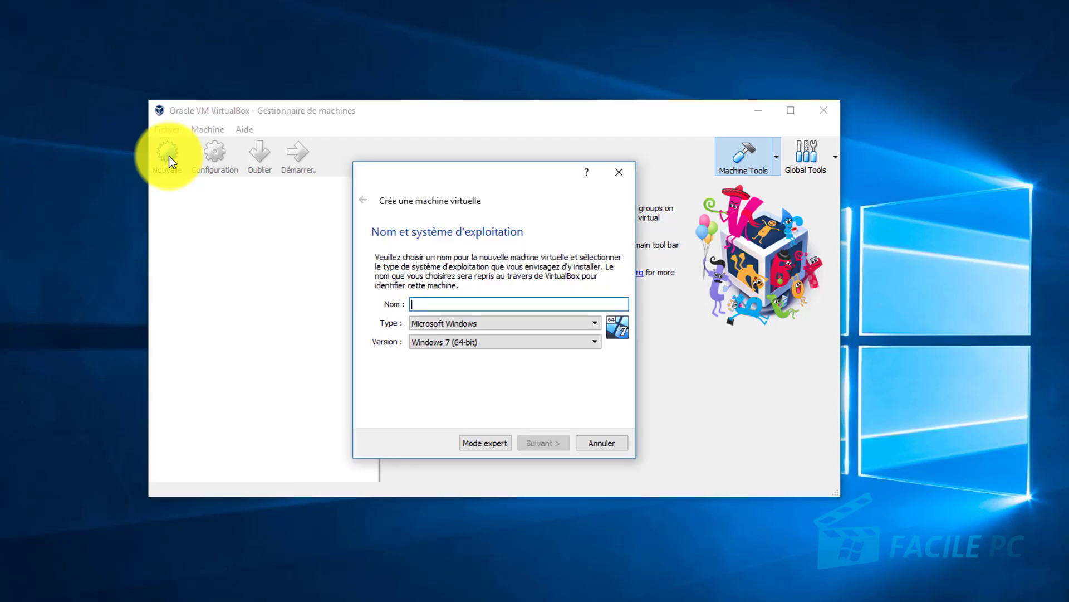
pyautogui.write('Lin')
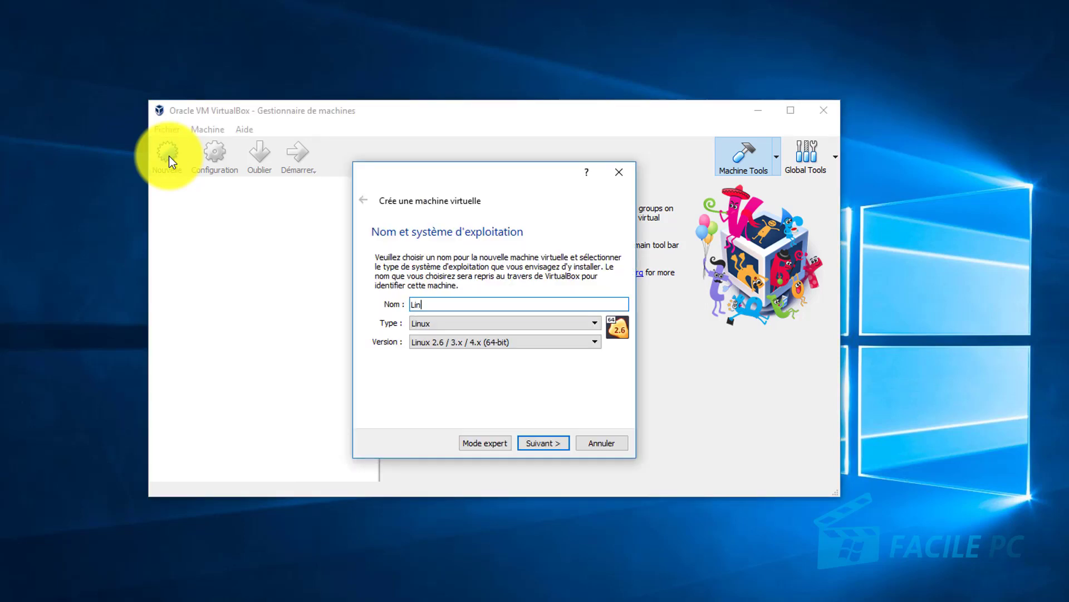
pyautogui.write('ux Mint')
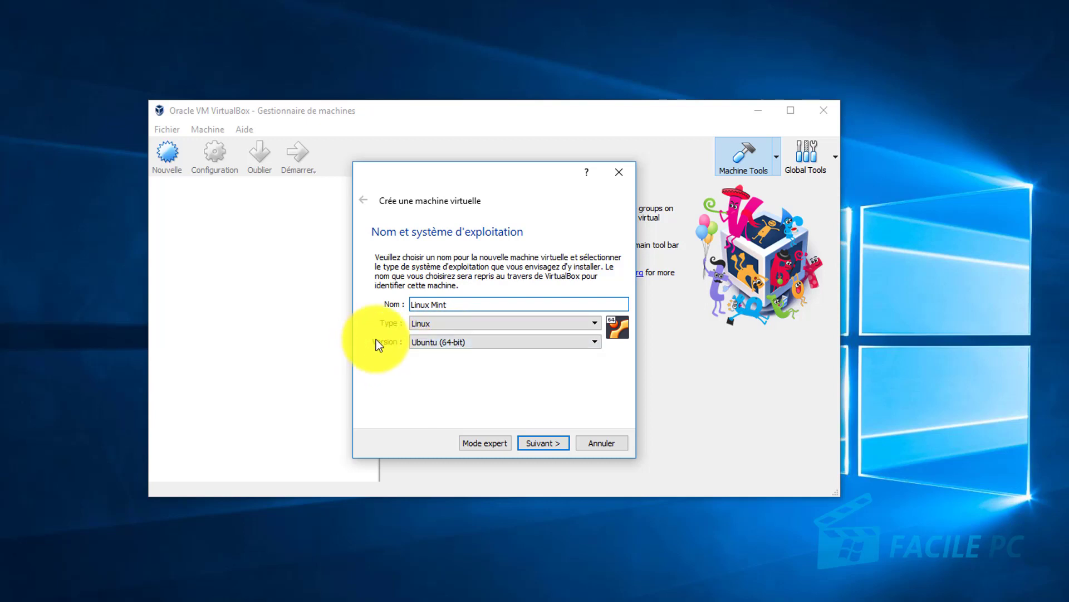
pyautogui.click(539, 441)
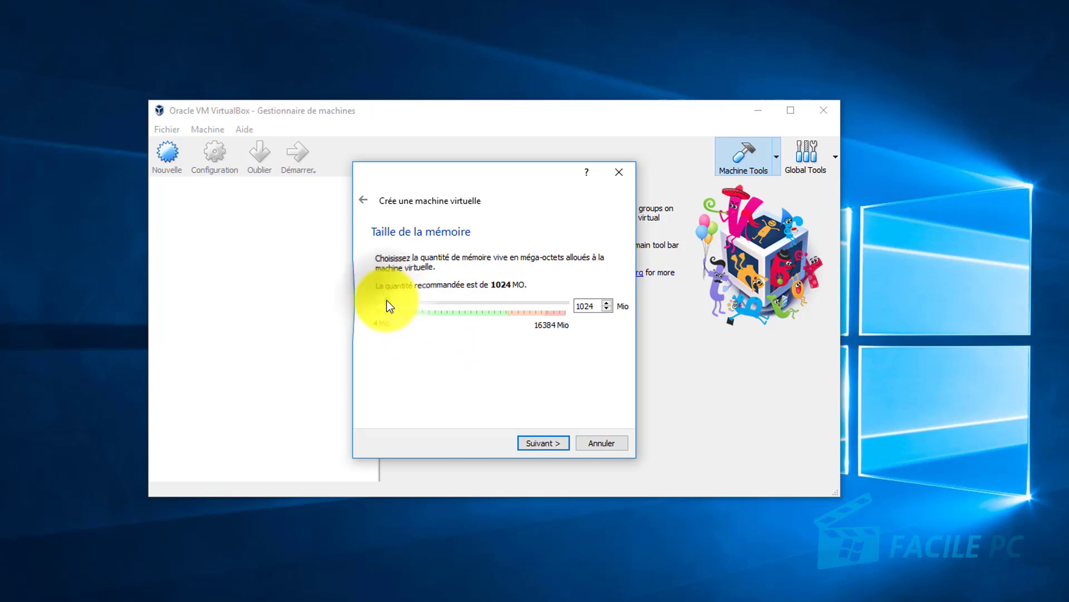
pyautogui.moveTo(388, 301); pyautogui.dragTo(386, 303)
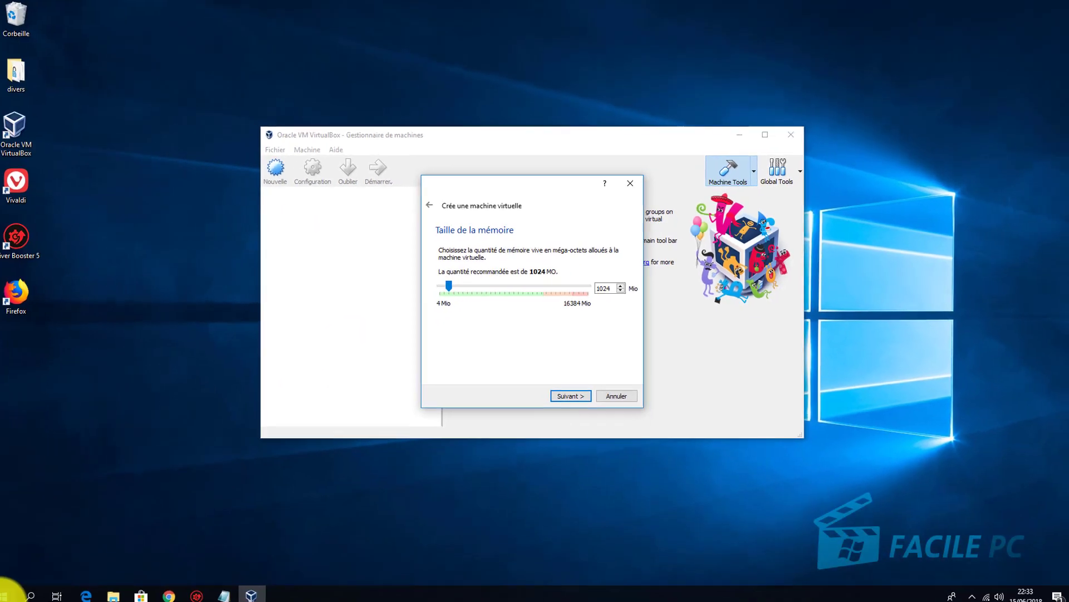
# Open the system information in Windows Settings to check how much RAM the computer has installed.
pyautogui.click(3, 597)
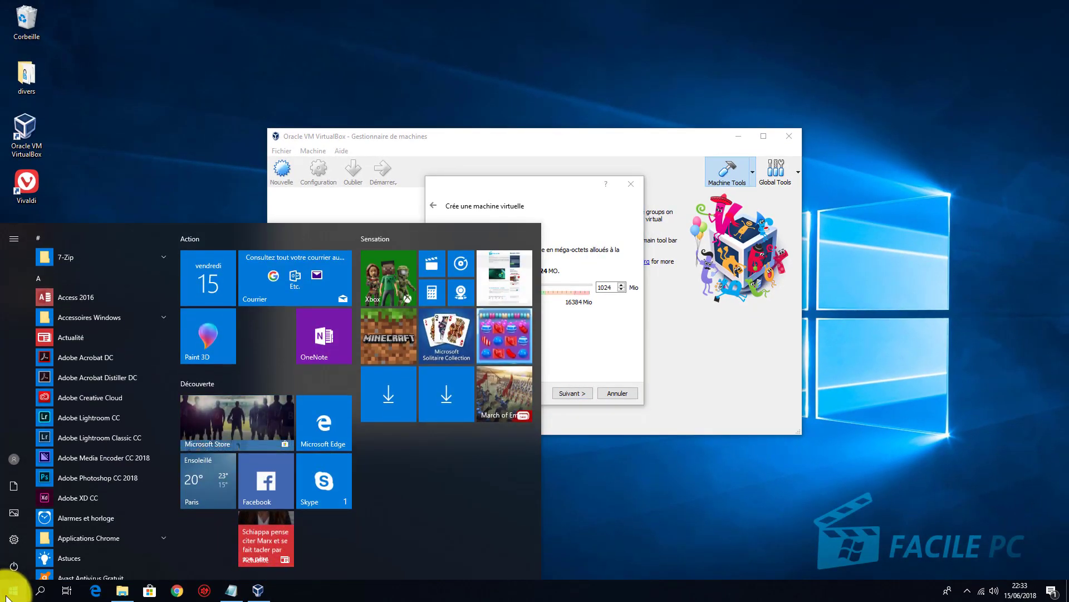
pyautogui.click(15, 540)
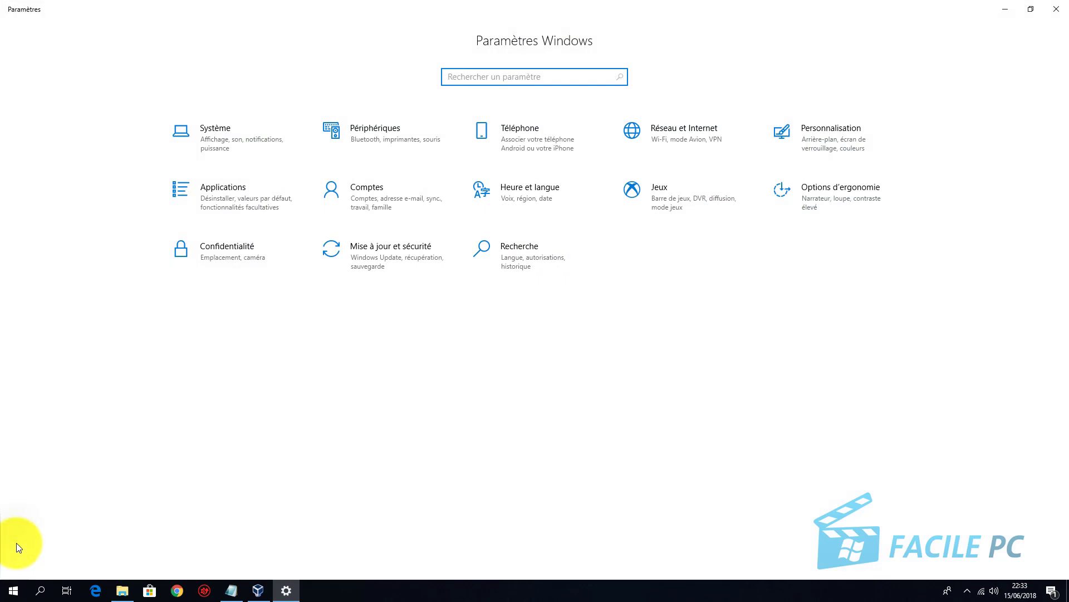
pyautogui.click(598, 488)
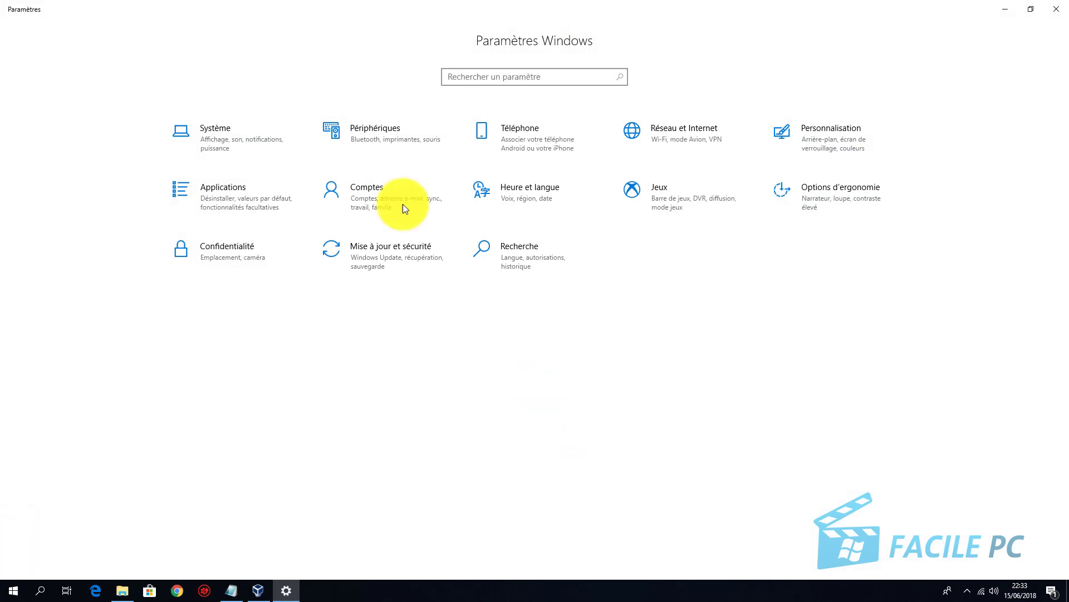
pyautogui.click(219, 134)
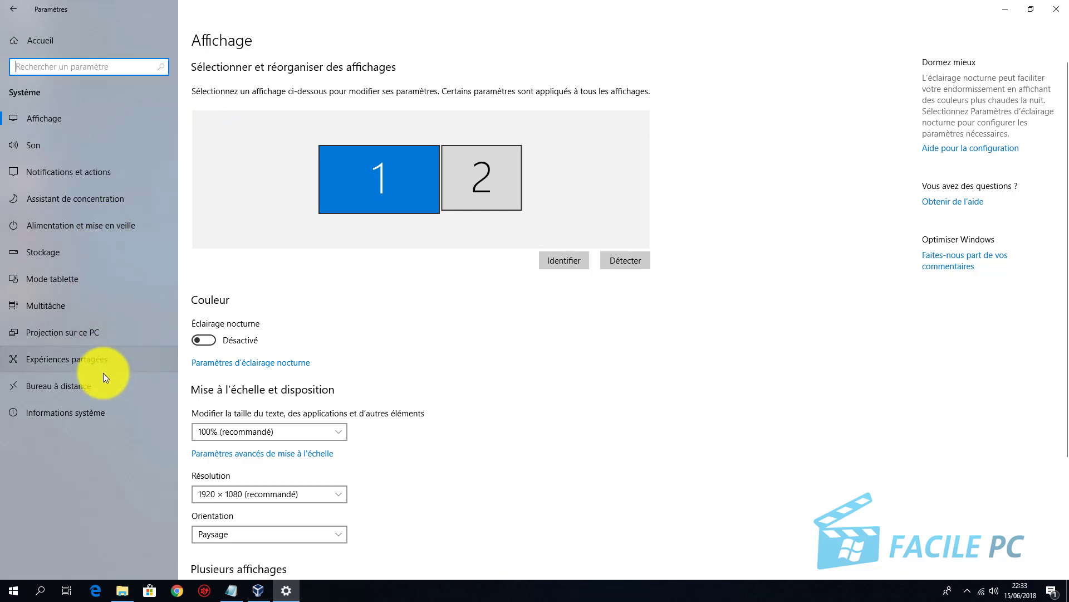
pyautogui.click(96, 412)
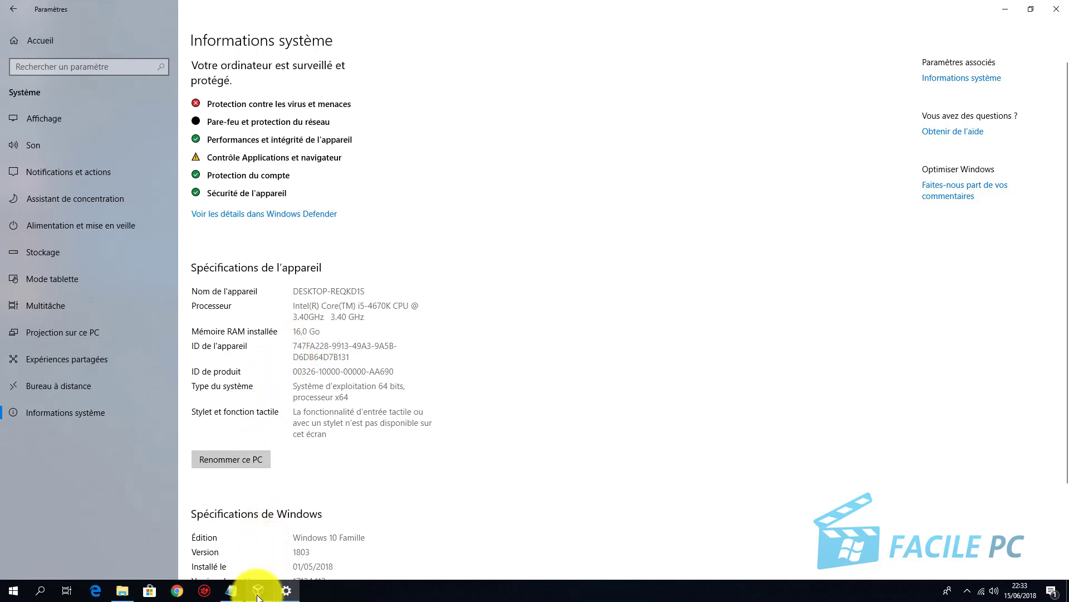
pyautogui.moveTo(257, 596)
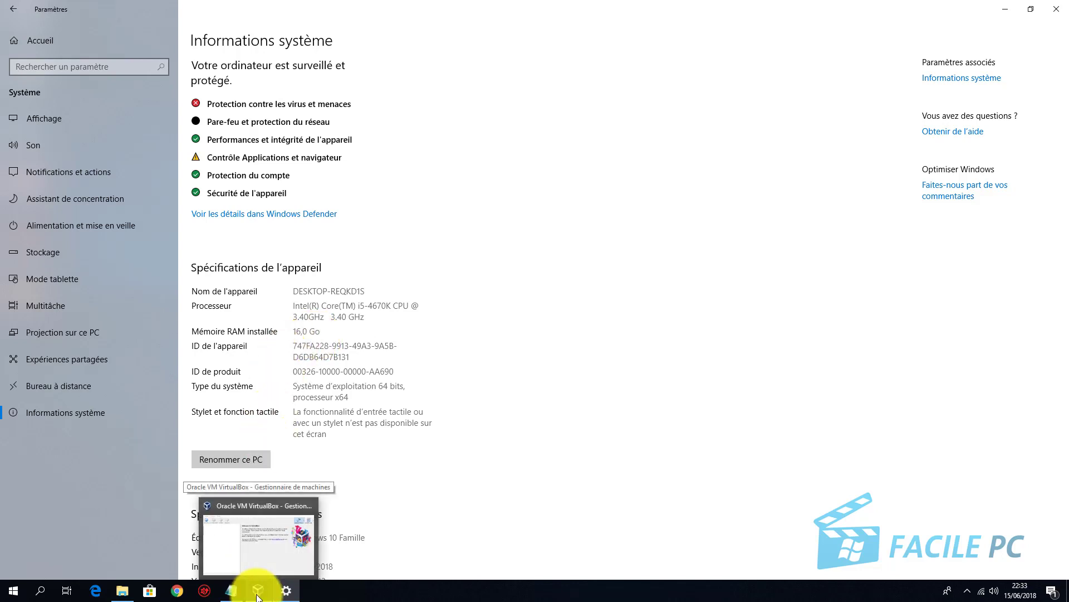
# Return to VirtualBox, accept 1024 MB of memory, and create a dynamically allocated 10 GB VDI disk named "Linux Mint".
pyautogui.click(258, 591)
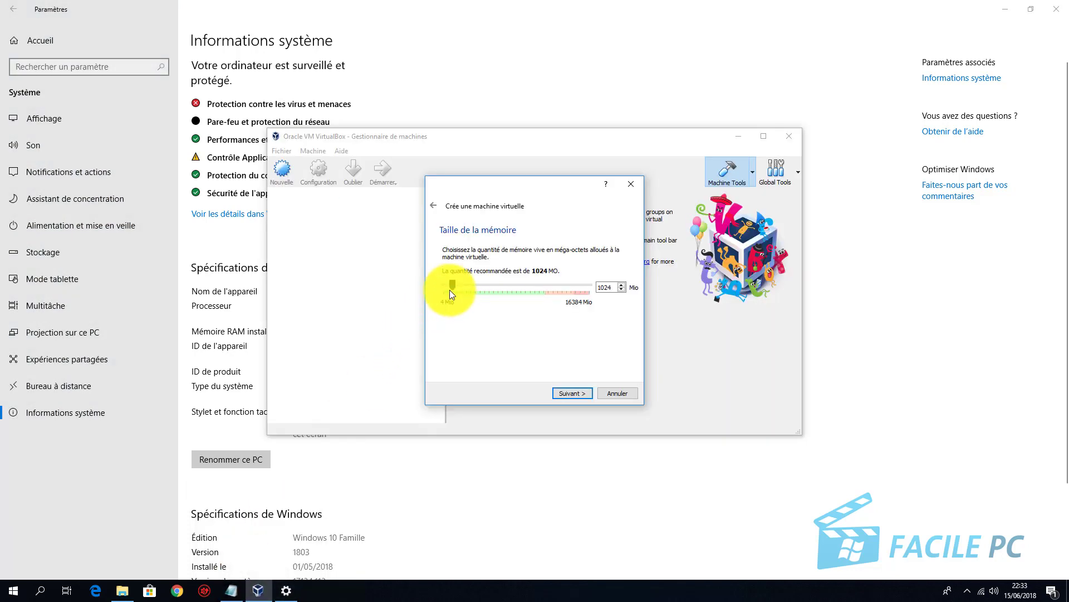
pyautogui.click(562, 395)
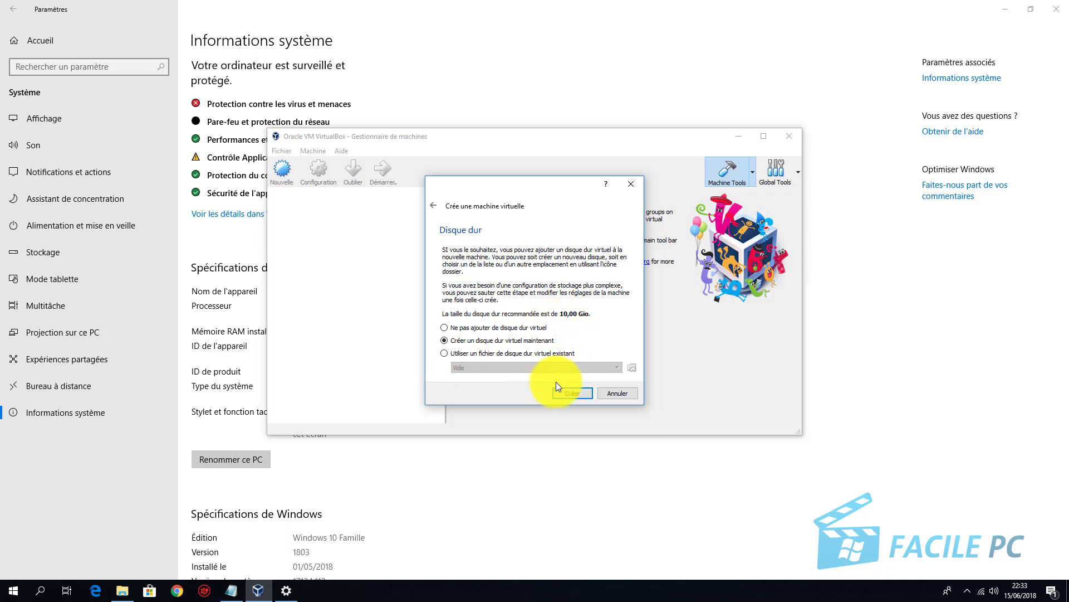
pyautogui.click(570, 393)
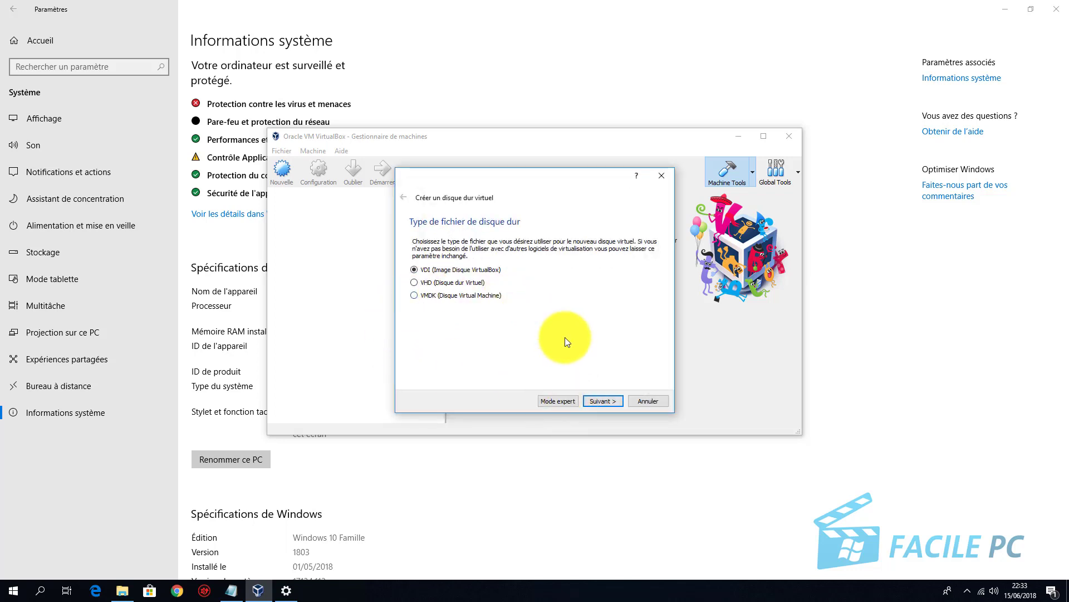
pyautogui.click(606, 401)
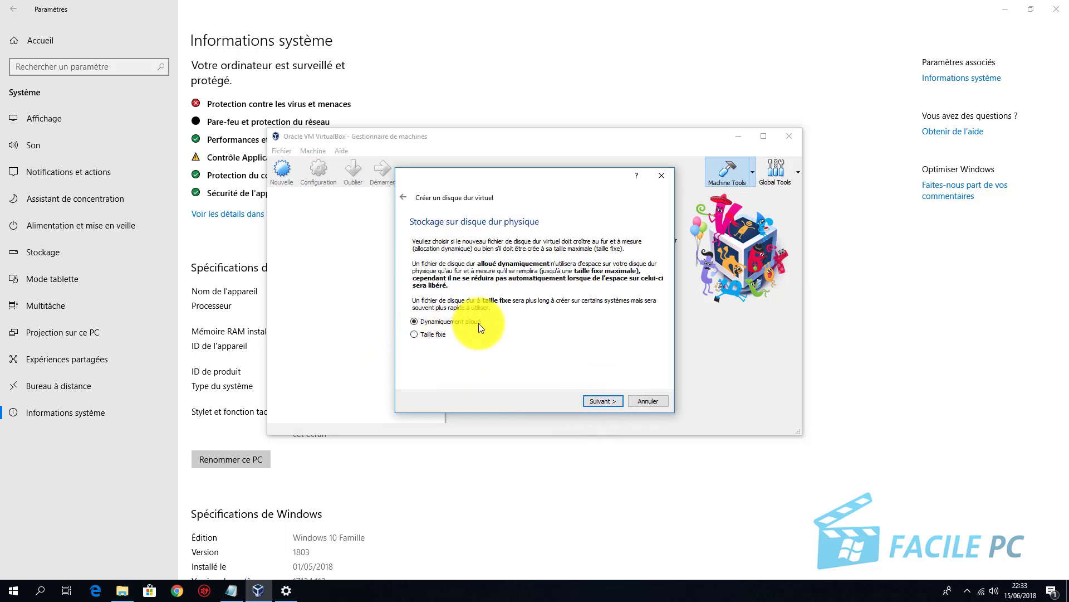
pyautogui.click(616, 403)
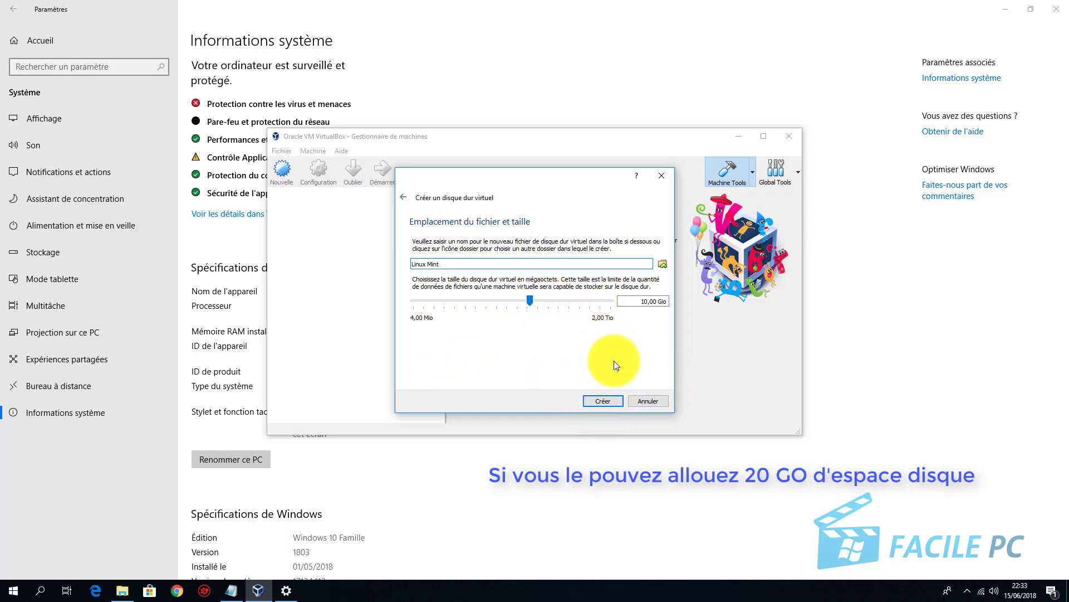
pyautogui.click(610, 400)
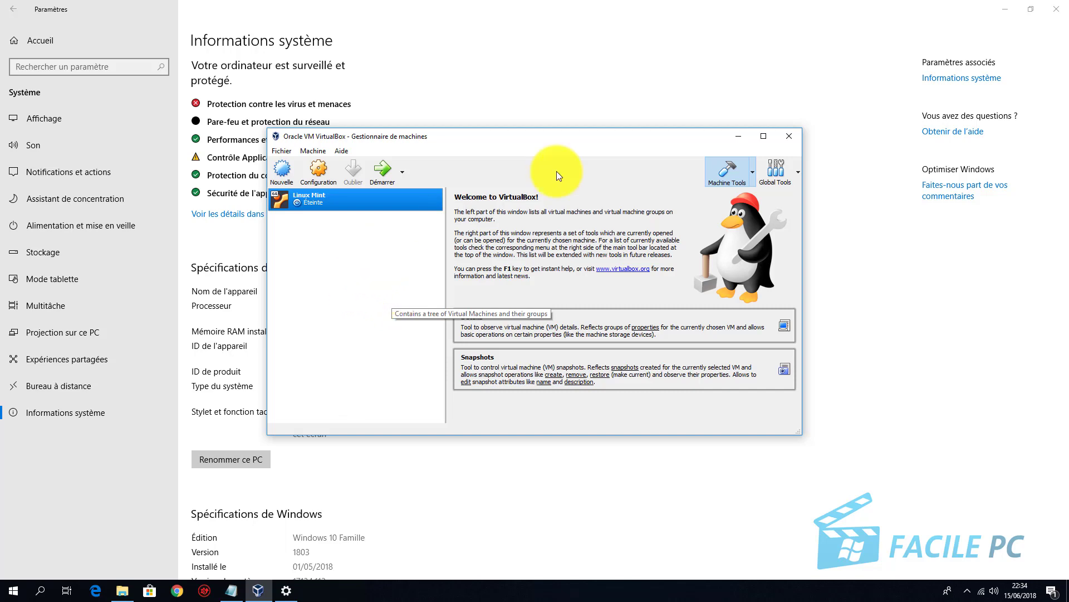
# Close Windows Settings and start the Linux Mint machine with linuxmint-18.3-cinnamon-64bit.iso from the desktop as its startup disk.
pyautogui.click(1057, 9)
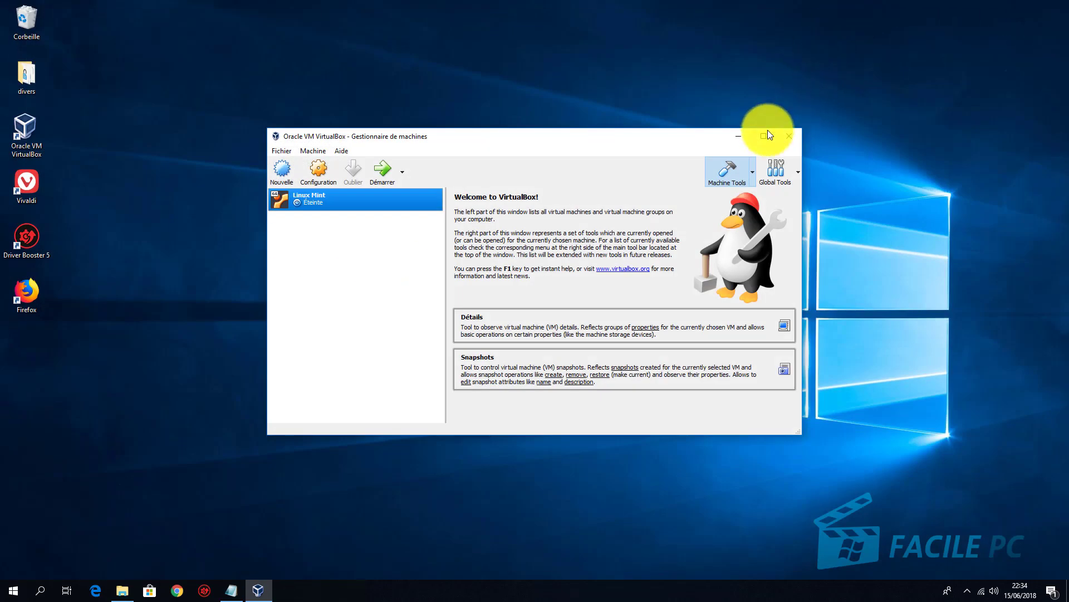
pyautogui.click(764, 135)
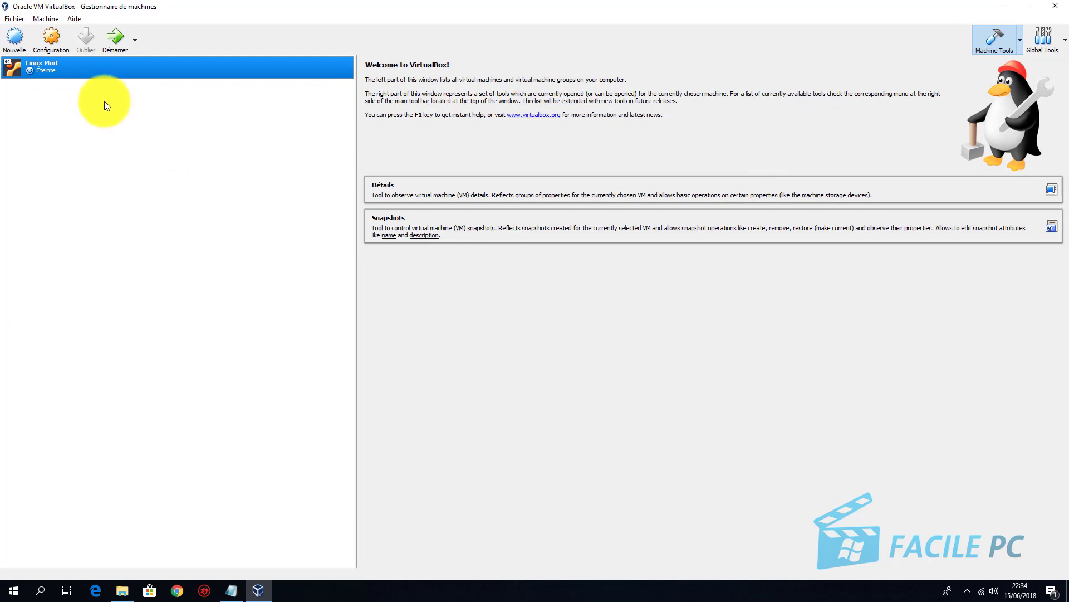
pyautogui.click(120, 45)
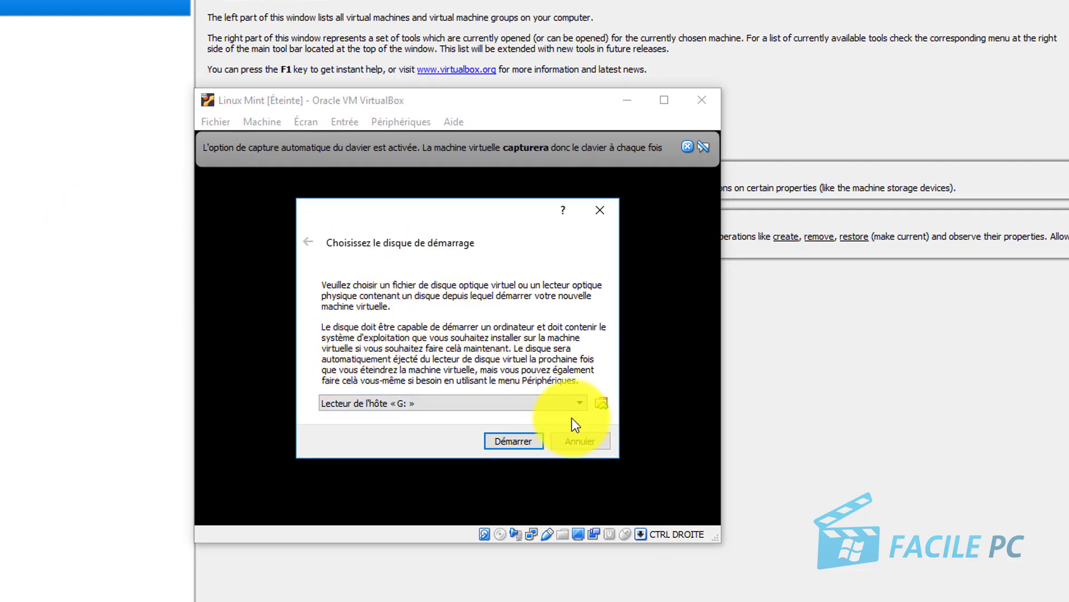
pyautogui.click(601, 403)
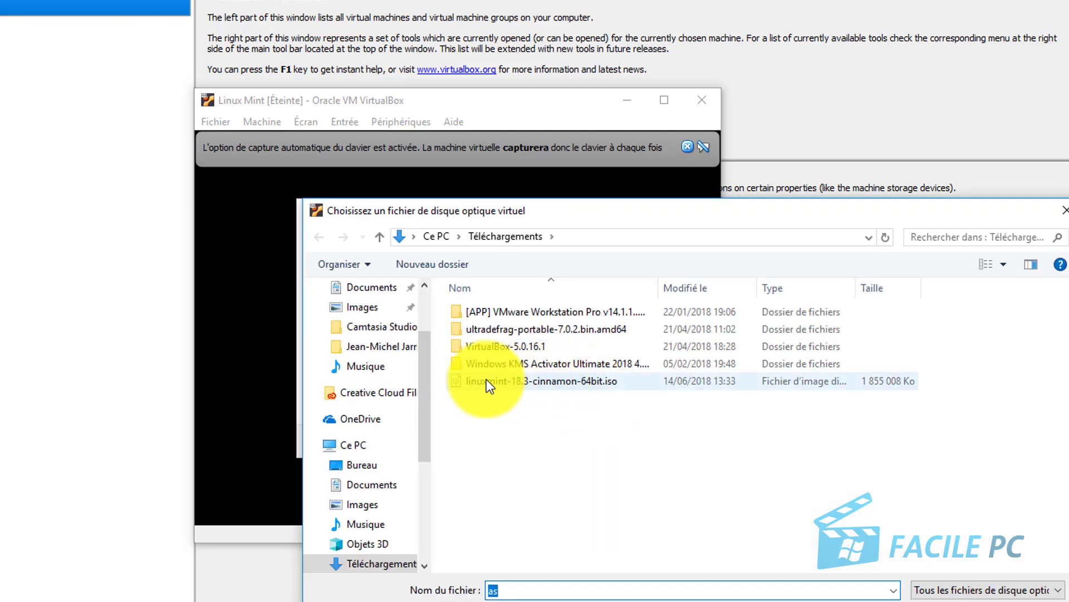
pyautogui.scroll(2, 419, 427)
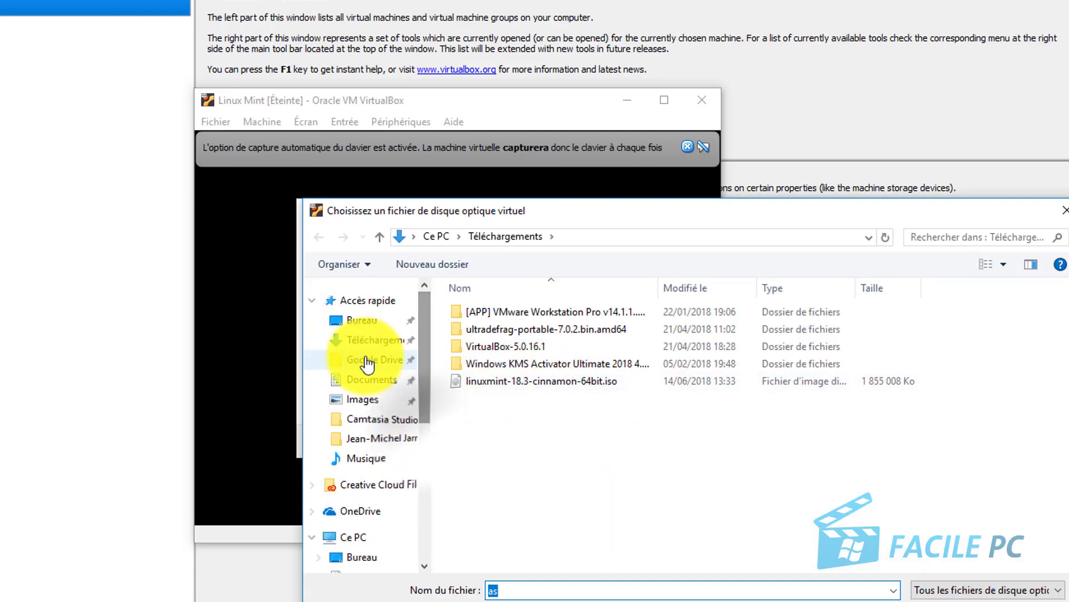
pyautogui.click(350, 326)
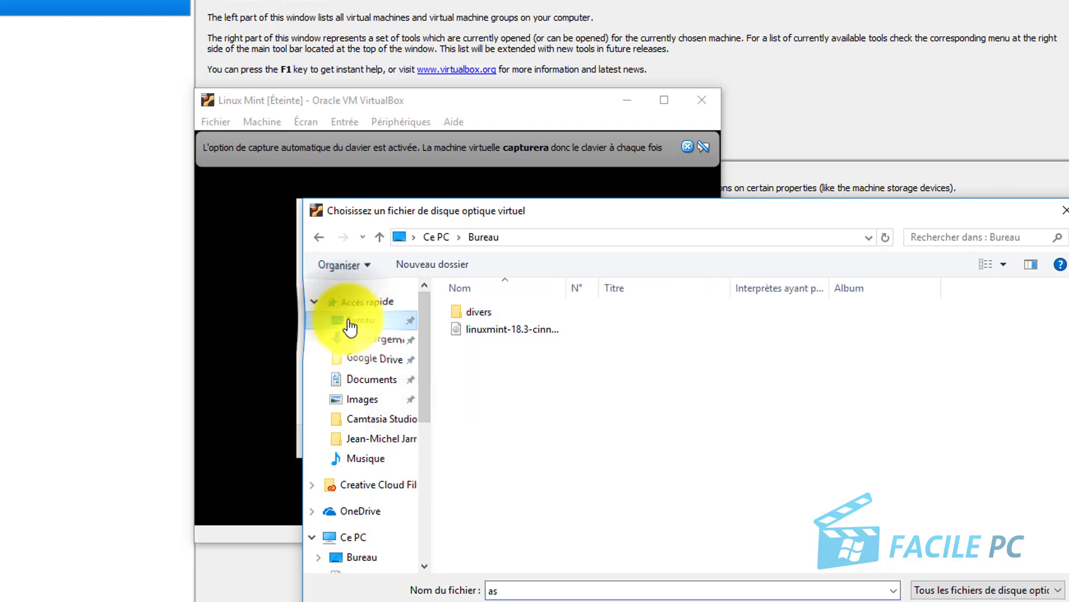
pyautogui.doubleClick(480, 330)
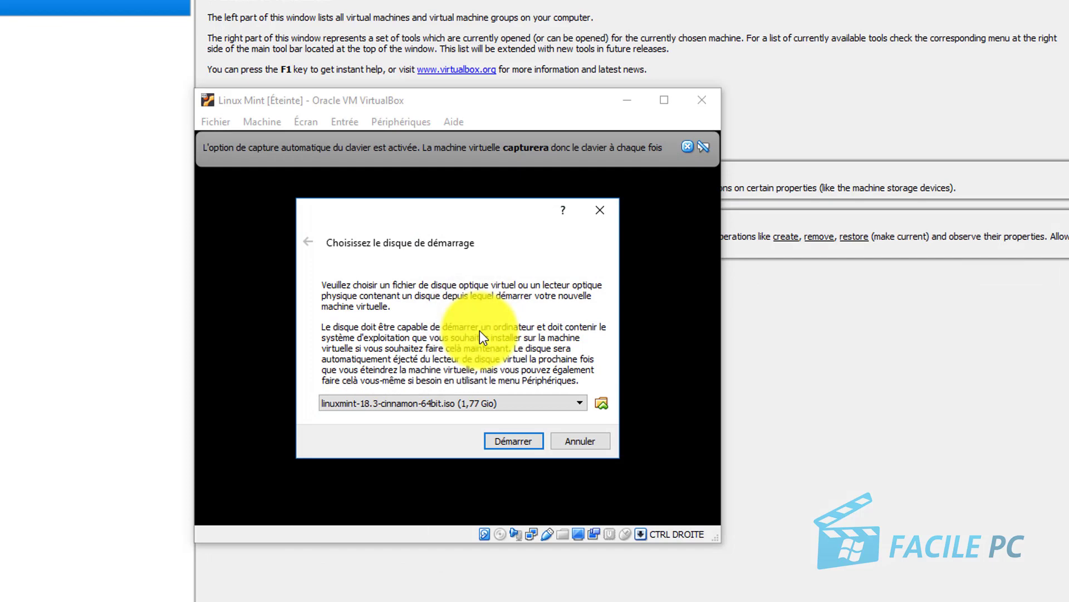
pyautogui.click(528, 442)
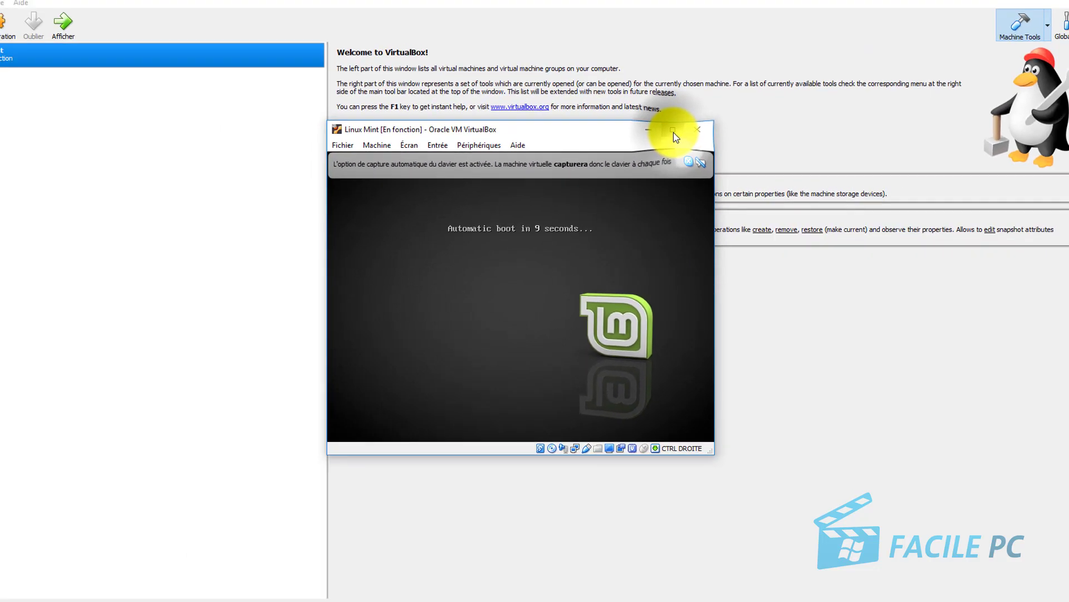
# Maximize the virtual machine window, interrupt the automatic boot and boot with the "Start Linux Mint" option.
pyautogui.click(673, 131)
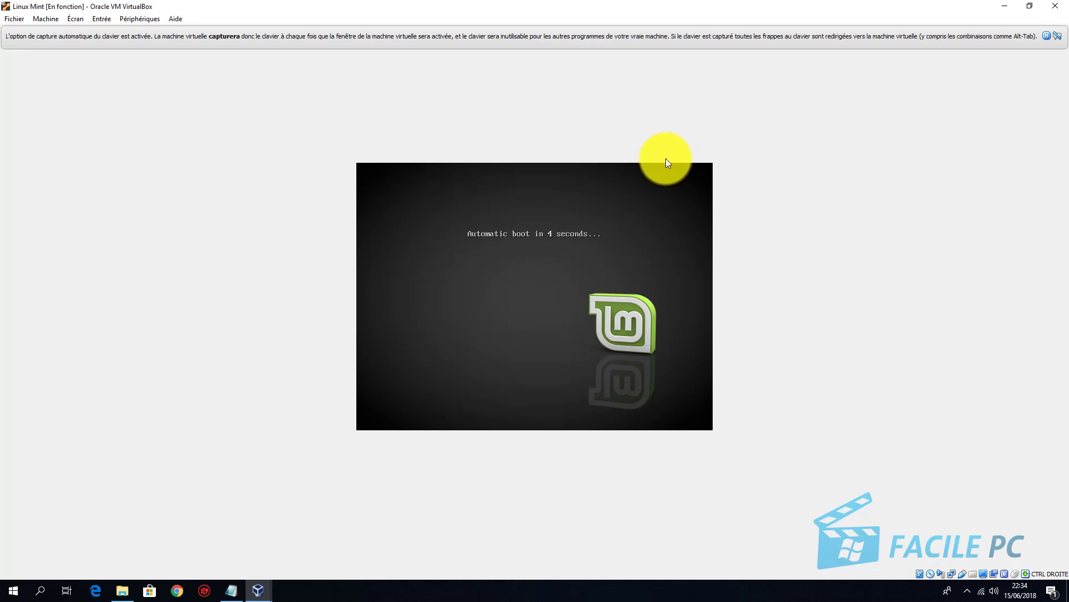
pyautogui.press('Escape')
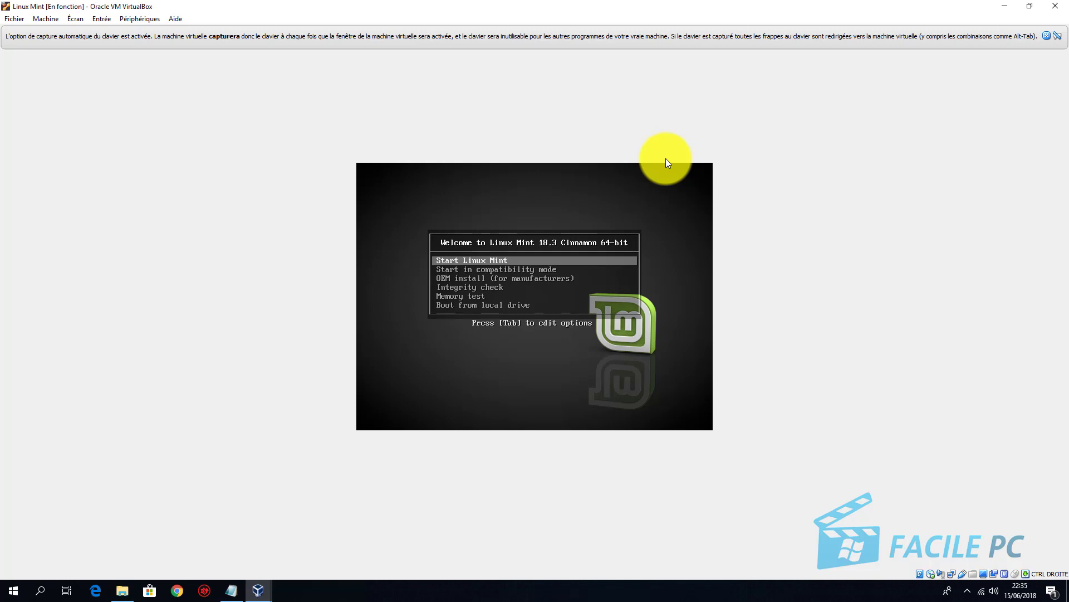
pyautogui.press('Return')
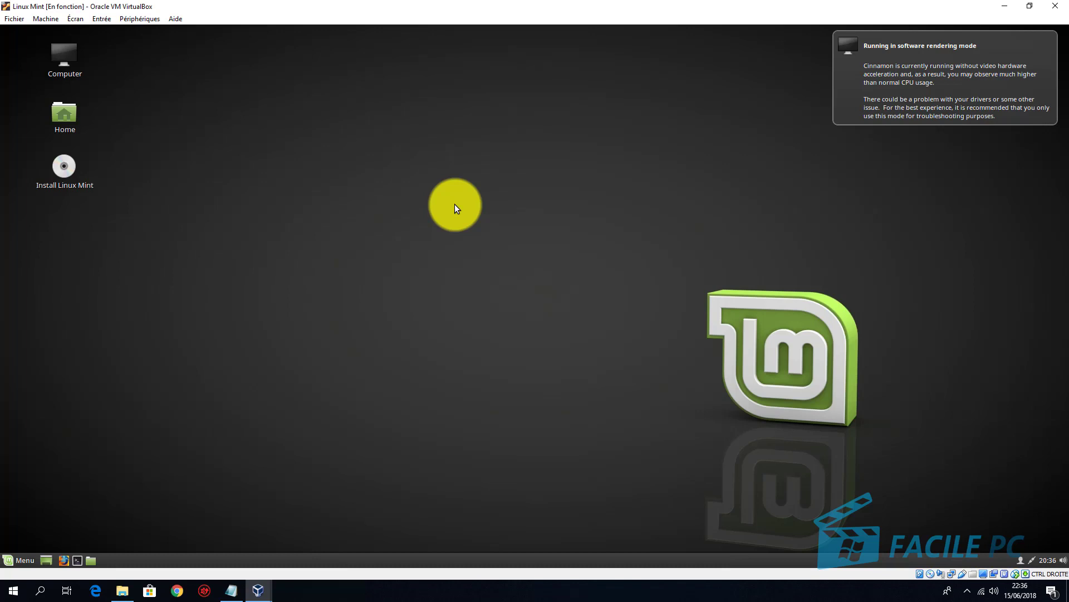
# Look through the application categories available in the Linux Mint live session, including Graphics.
pyautogui.click(12, 560)
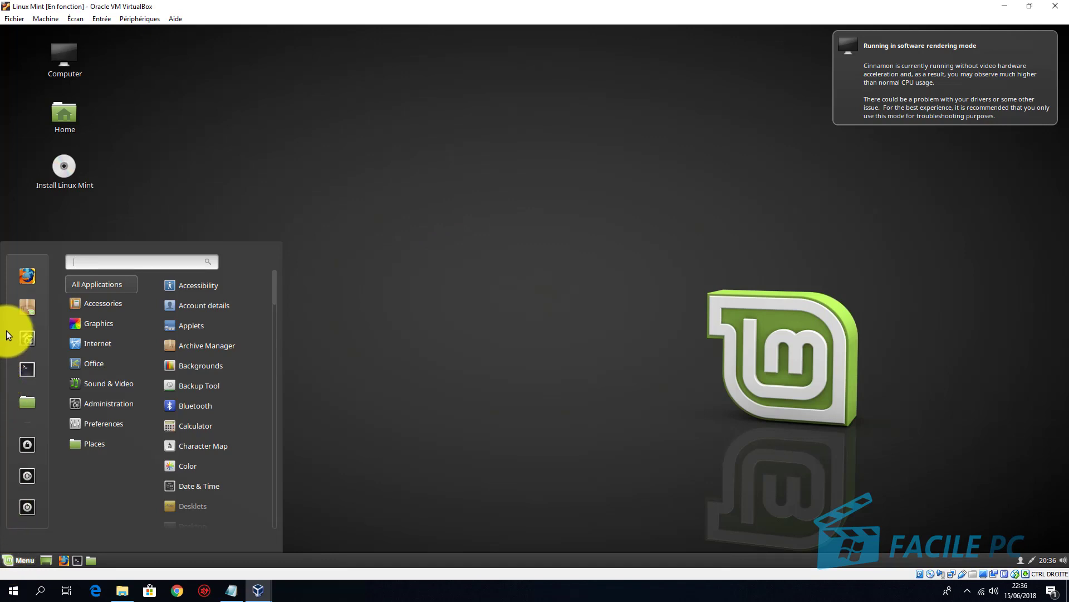
pyautogui.moveTo(123, 303)
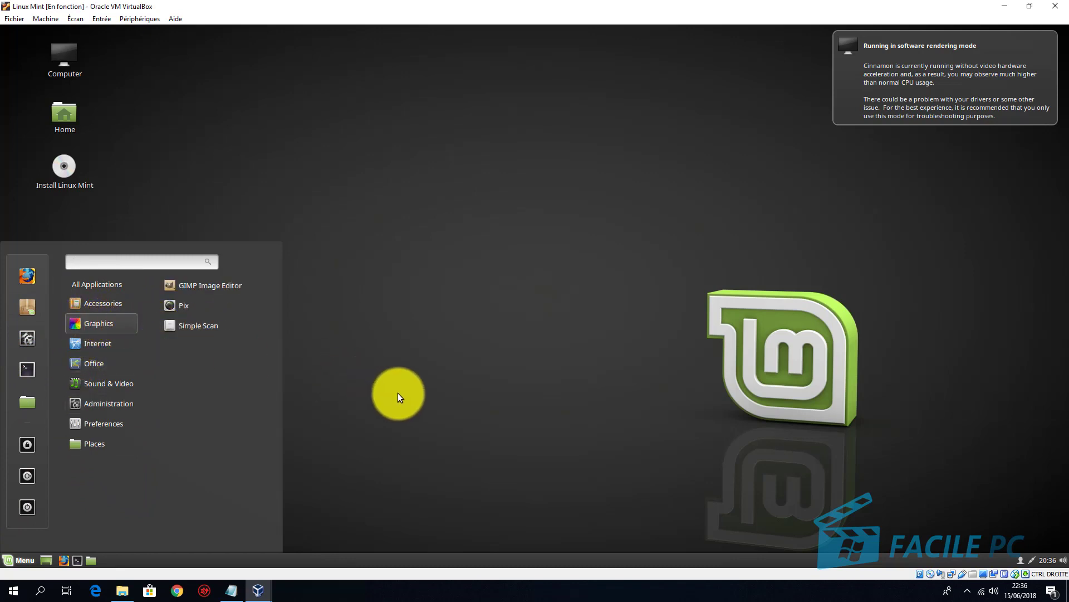
pyautogui.click(399, 396)
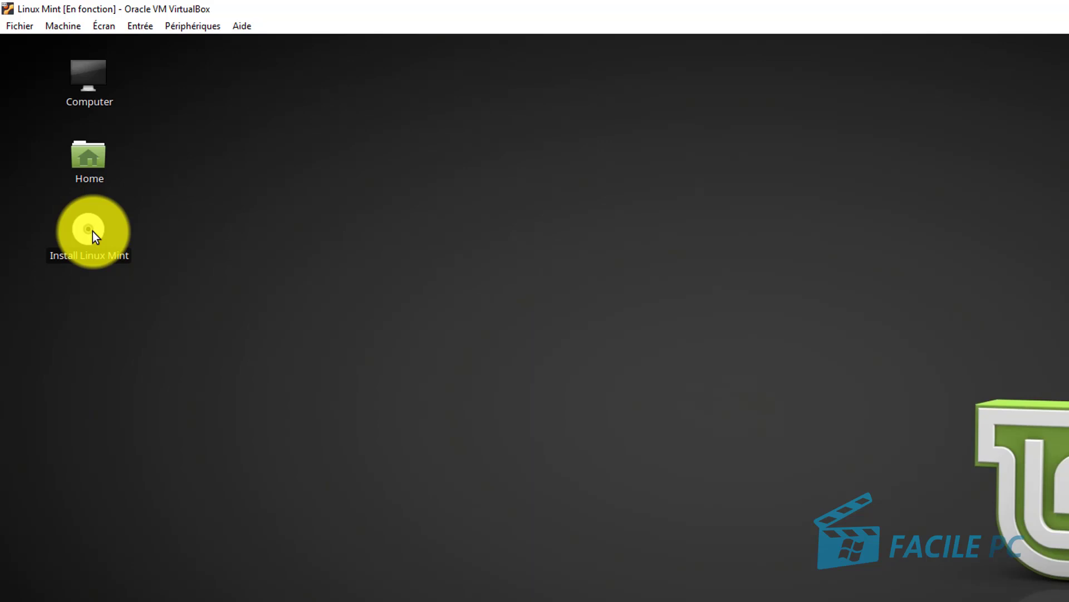
# Launch the Linux Mint installer from the live desktop and choose Français as the installation language.
pyautogui.doubleClick(92, 231)
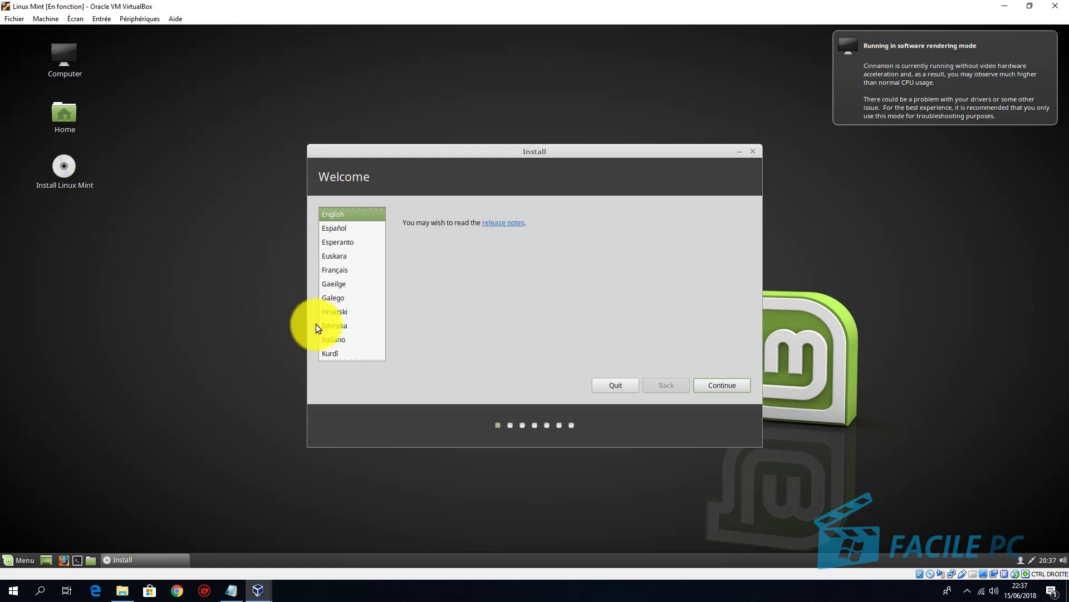
pyautogui.click(330, 270)
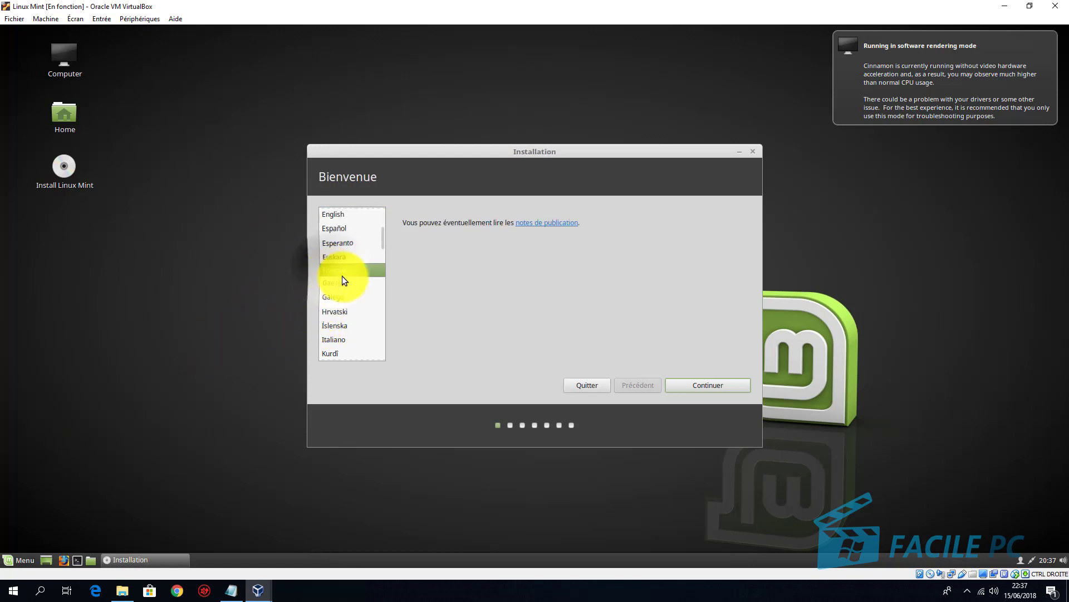
pyautogui.click(689, 385)
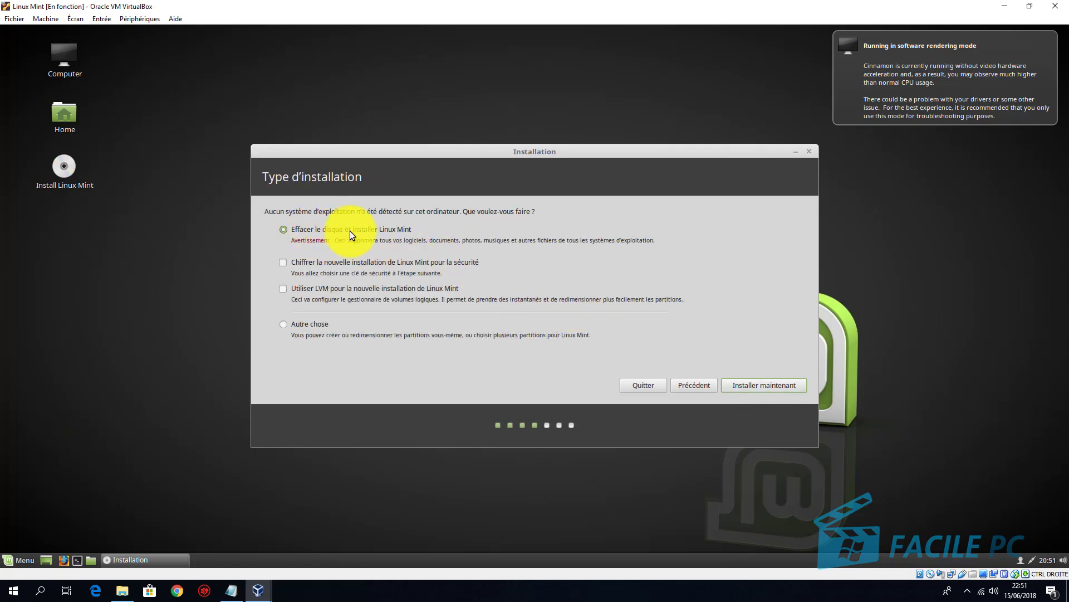
# Install Linux Mint by erasing the virtual disk, accepting the partition changes, the Paris time zone and the Français (variante obsolète) keyboard.
pyautogui.click(740, 386)
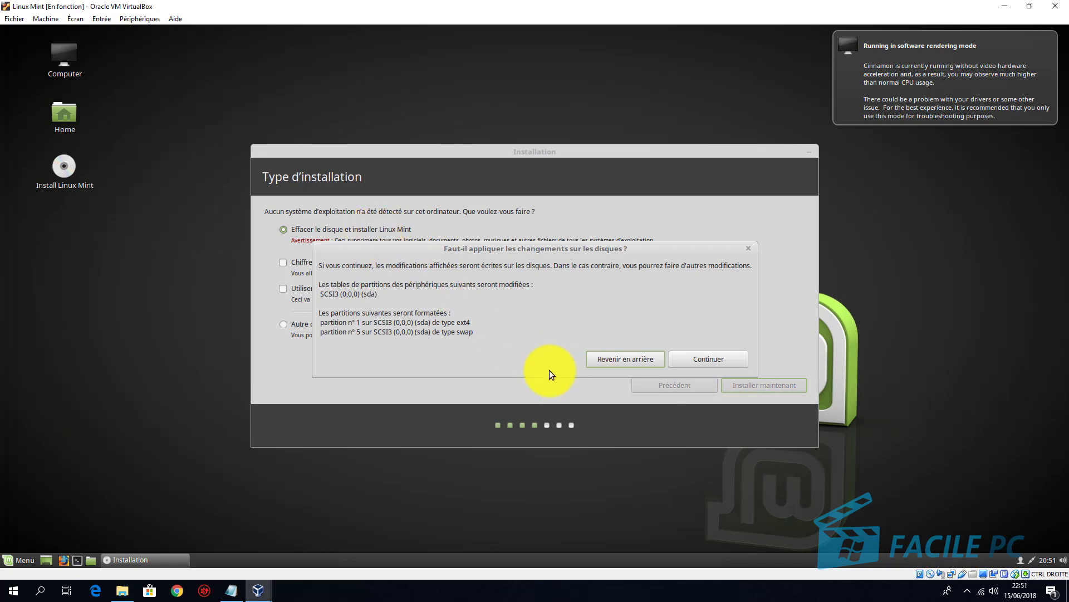
pyautogui.click(720, 359)
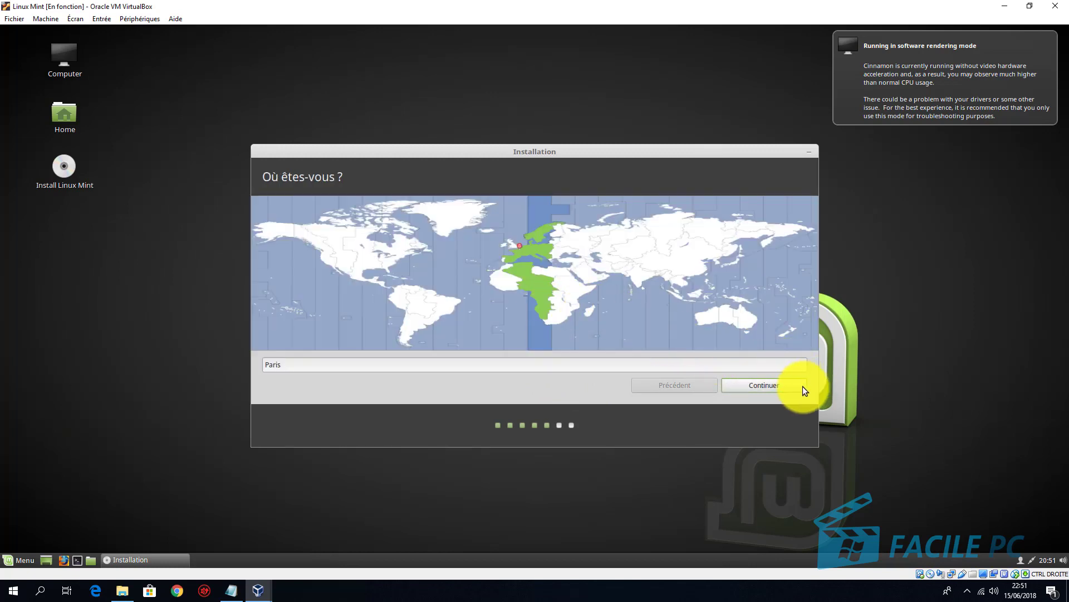
pyautogui.click(778, 382)
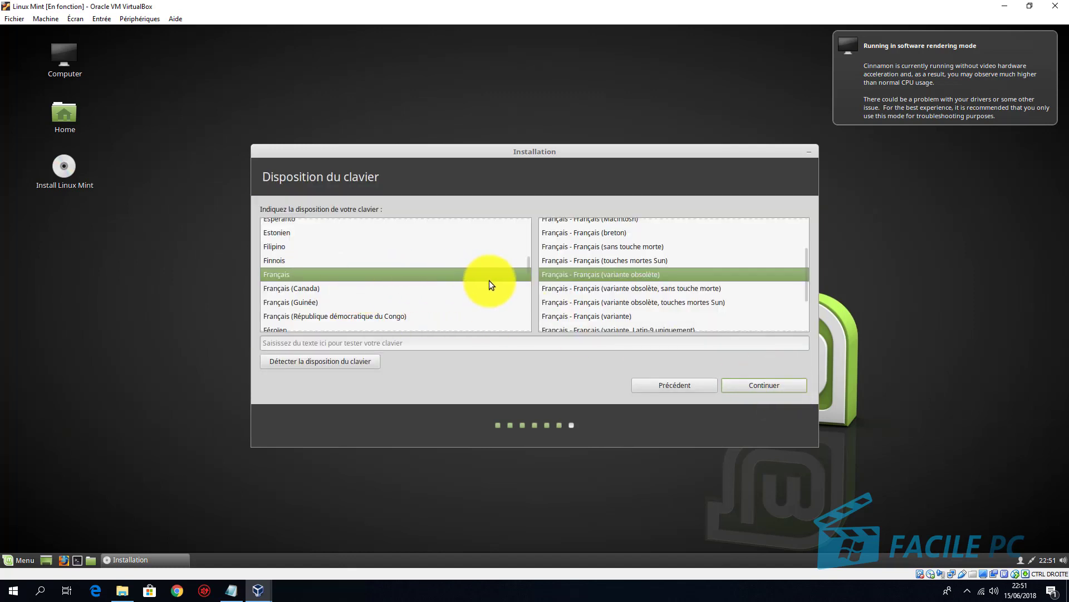
pyautogui.click(766, 384)
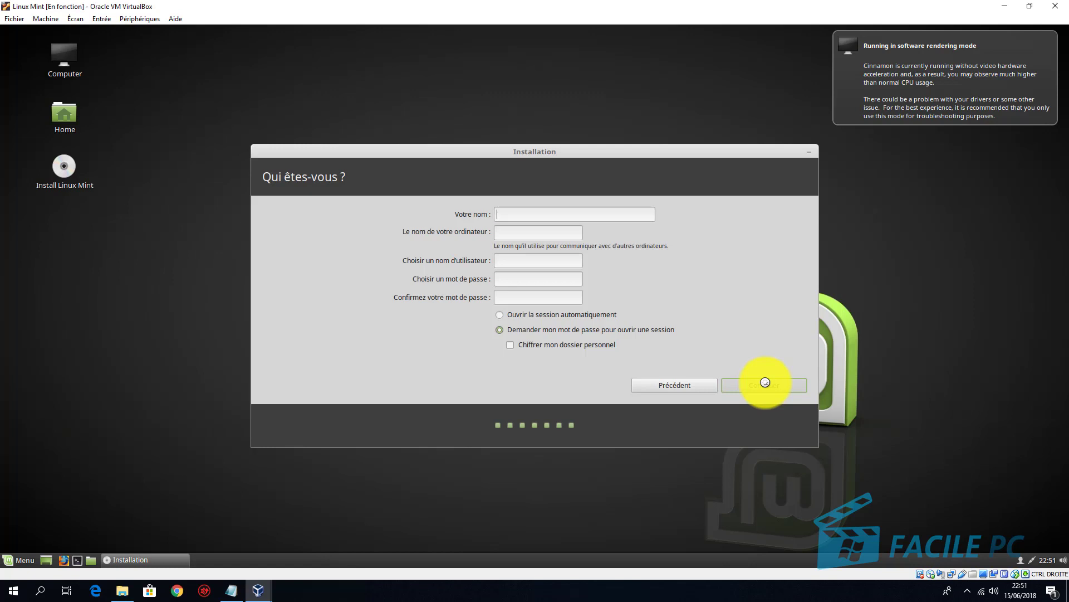
# Fill in the user's name for the new account, then enter and confirm a sufficiently long account password.
pyautogui.write('Fredfac')
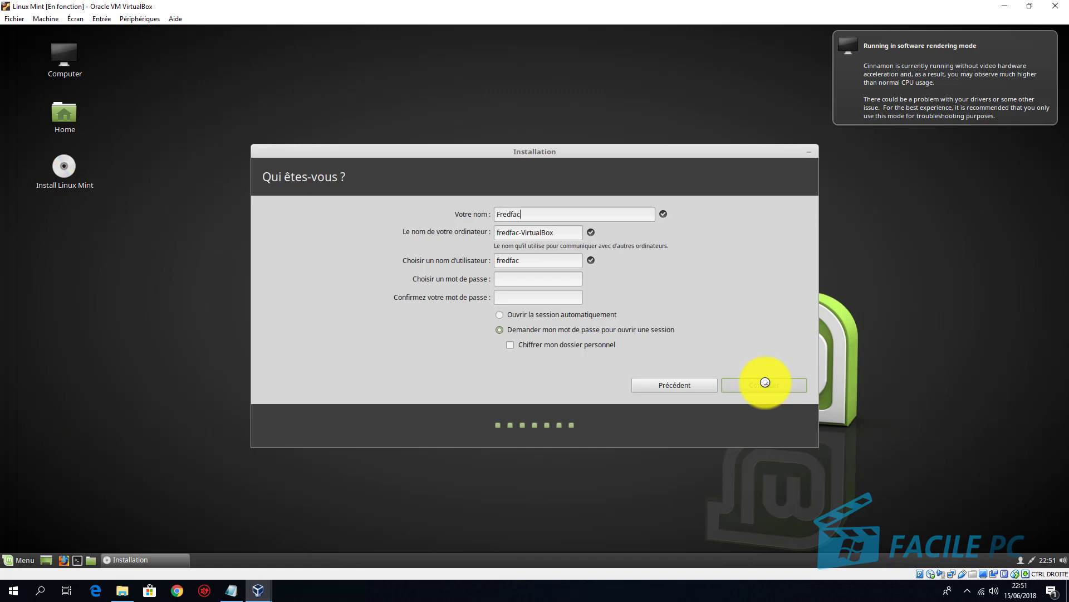
pyautogui.write('ilepc')
pyautogui.click(517, 278)
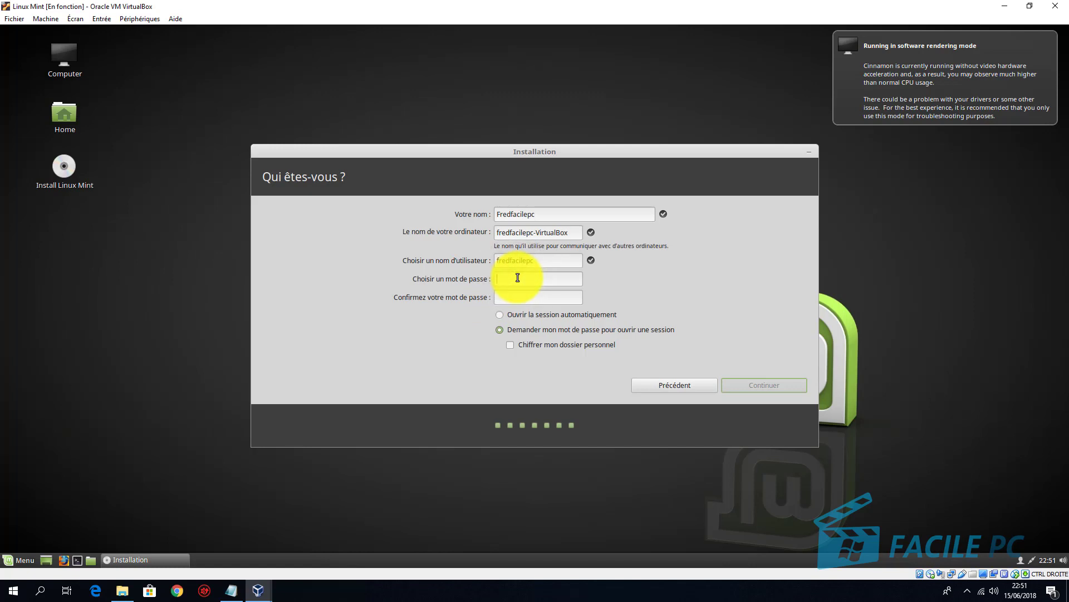
pyautogui.write('•••••••')
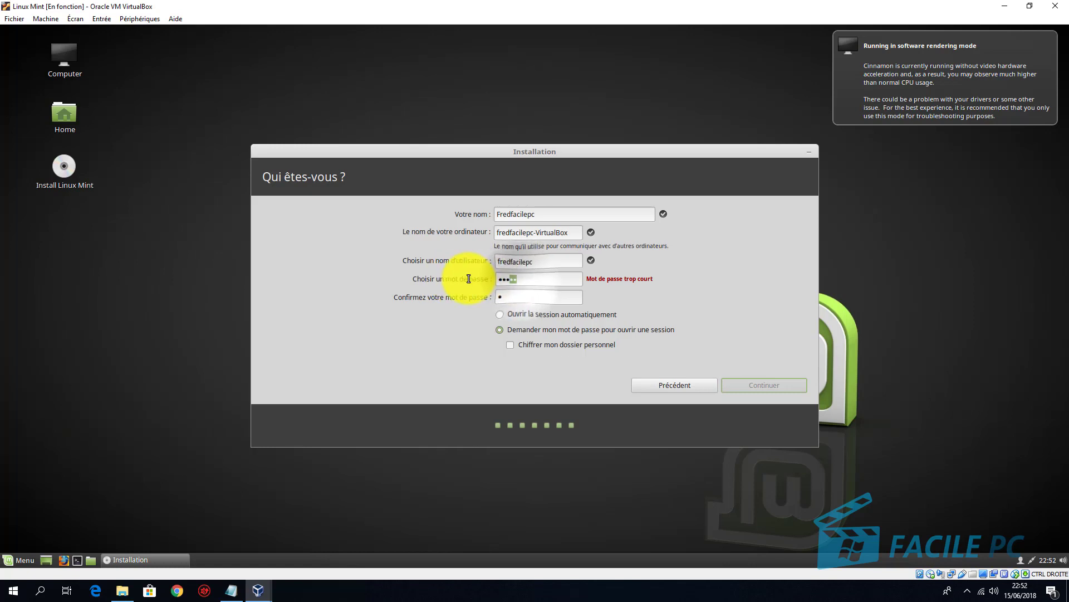
pyautogui.moveTo(495, 280); pyautogui.dragTo(523, 280)
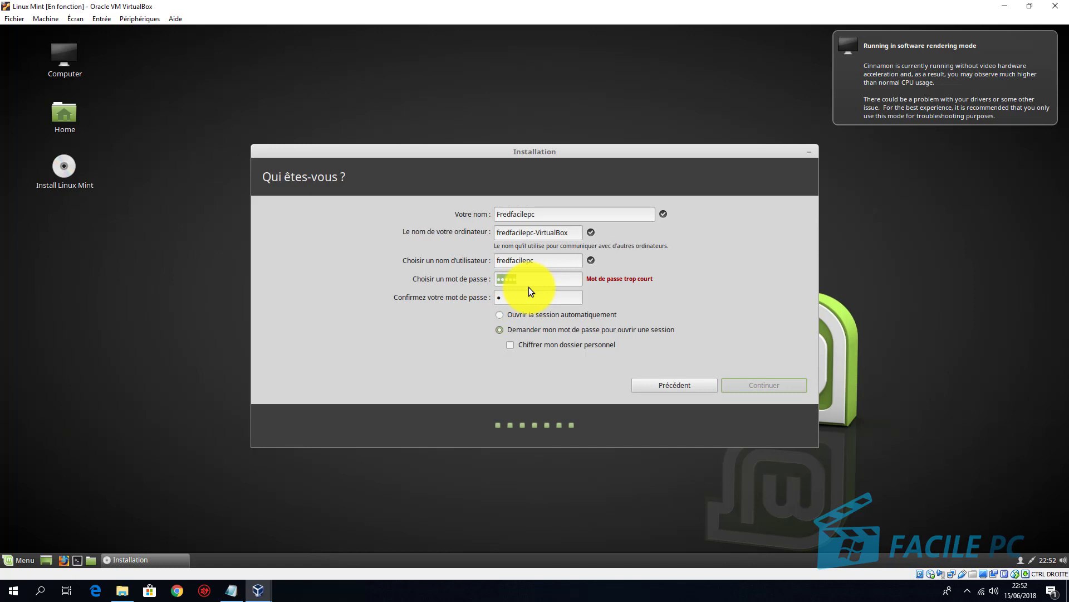
pyautogui.write('•••')
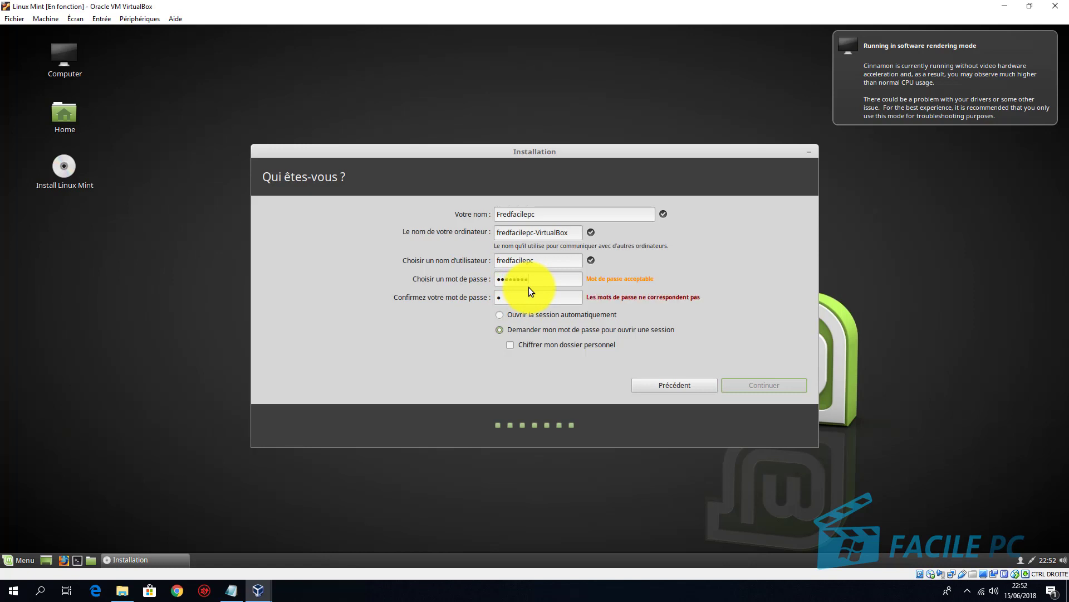
pyautogui.write('•')
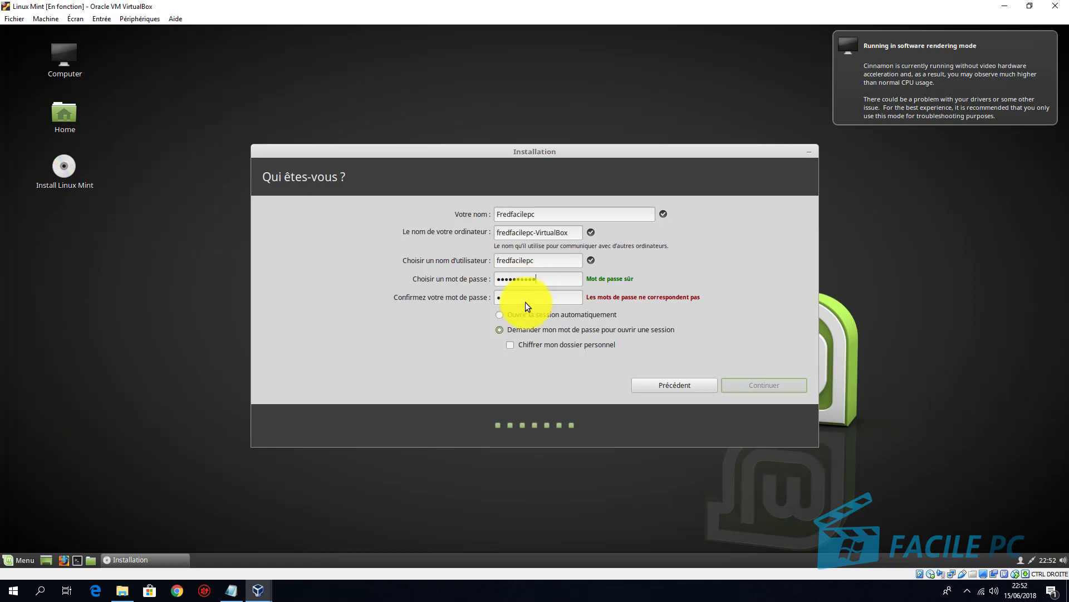
pyautogui.press('Tab')
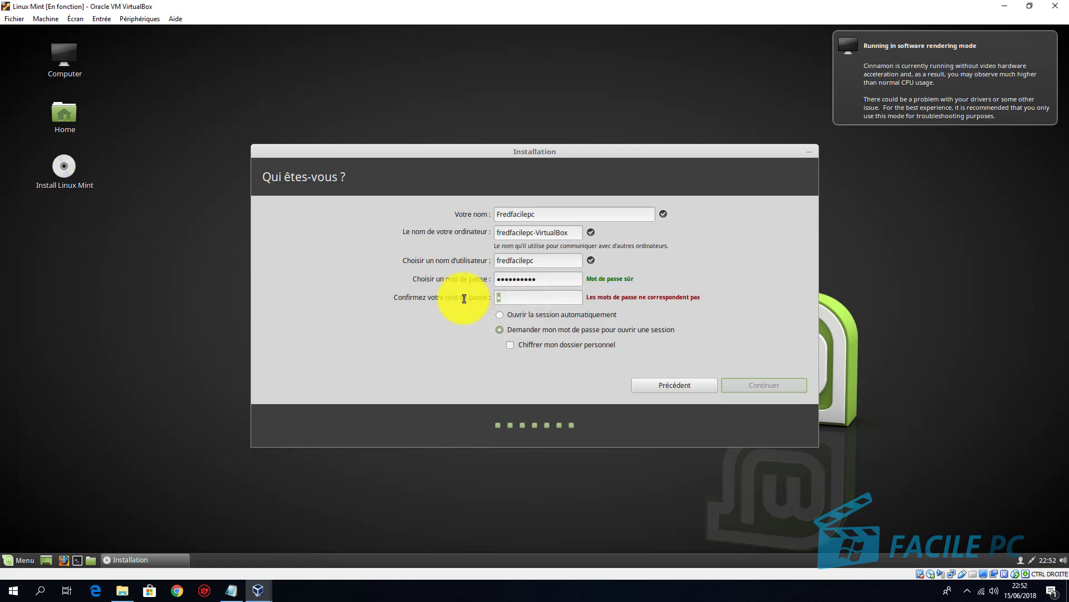
pyautogui.write('••••••••••')
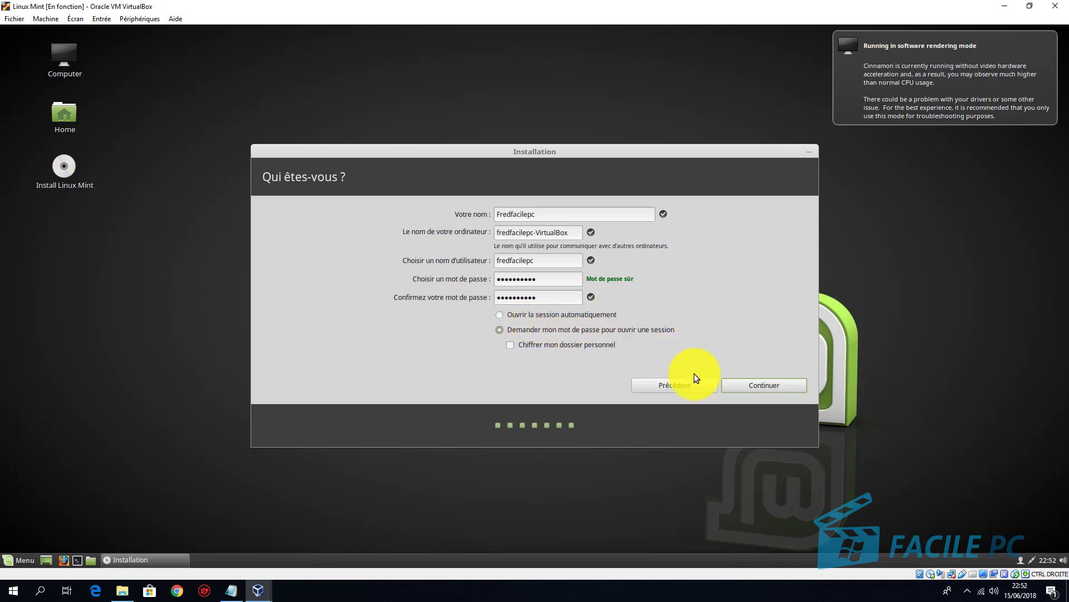
# Complete the Linux Mint installation with the entered account details and power off the virtual machine.
pyautogui.click(754, 385)
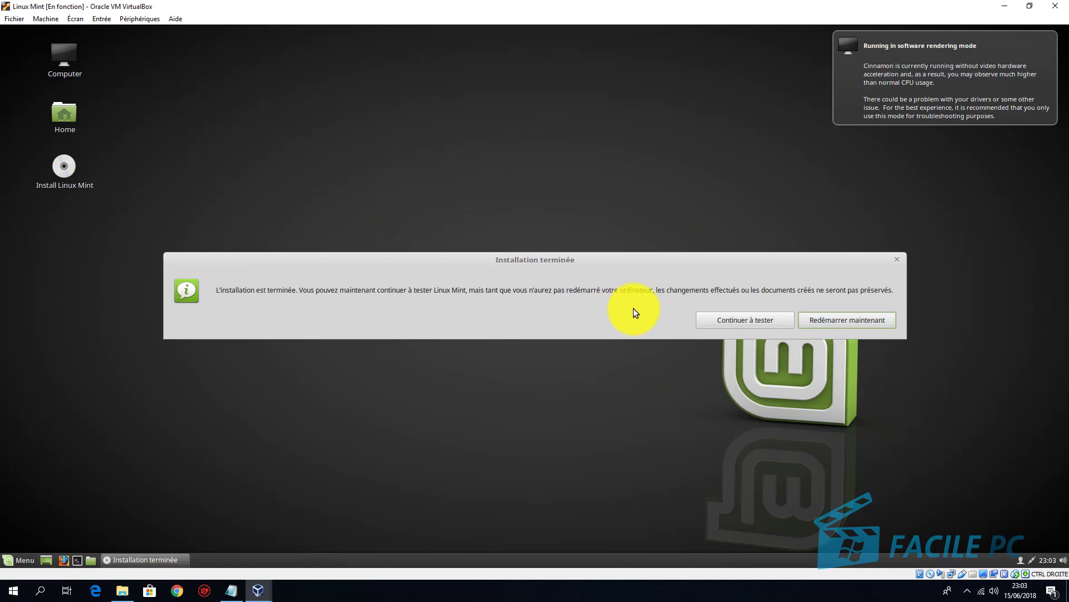
pyautogui.click(750, 321)
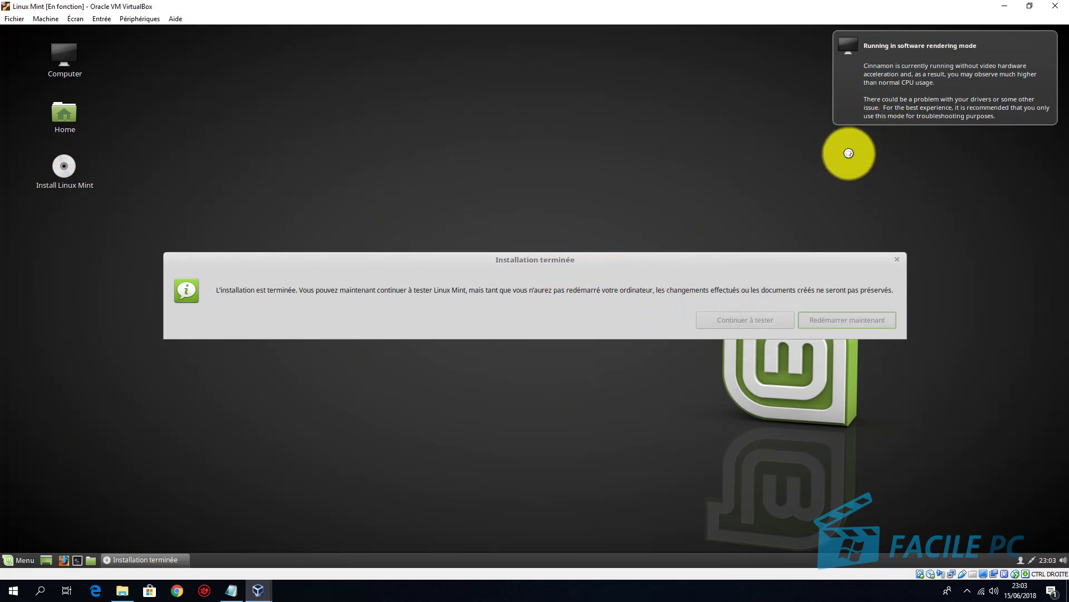
pyautogui.click(1056, 6)
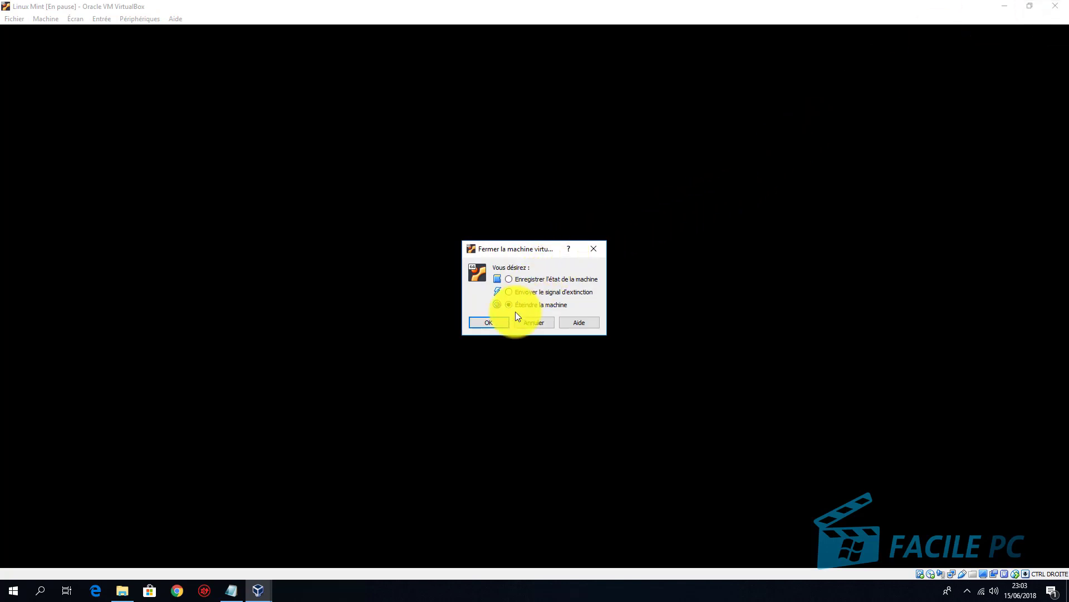
pyautogui.click(497, 318)
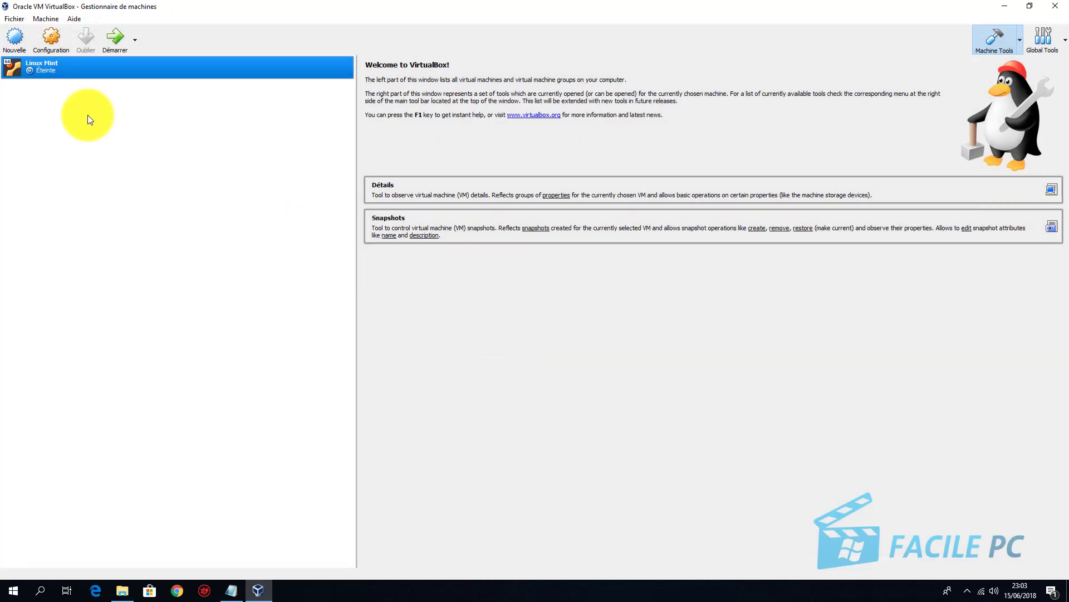
# Move Disque dur to first place in the Linux Mint virtual machine's boot order and save the settings.
pyautogui.click(55, 42)
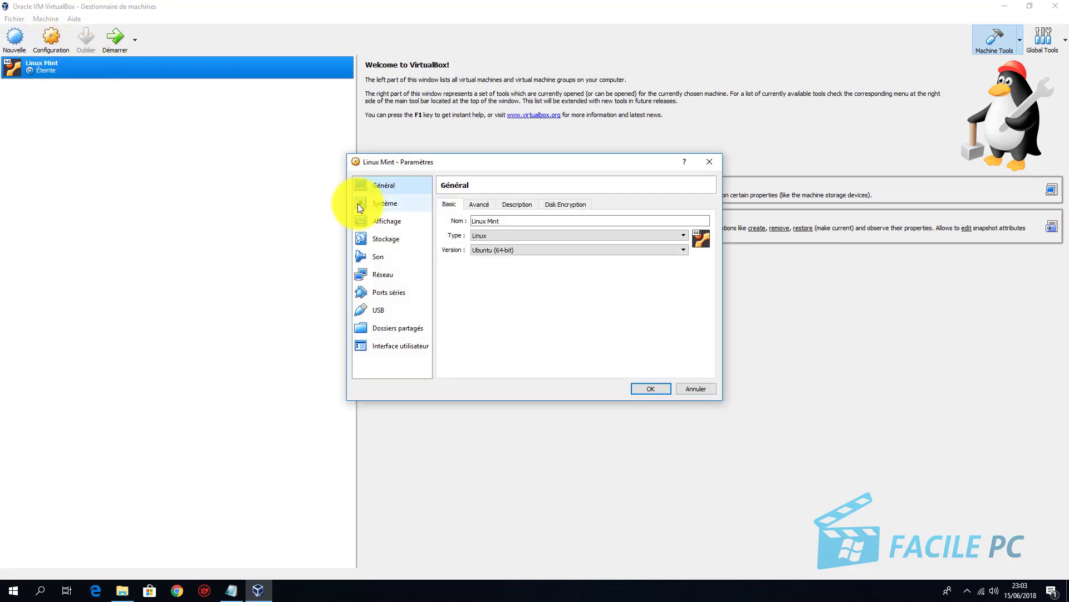
pyautogui.click(372, 205)
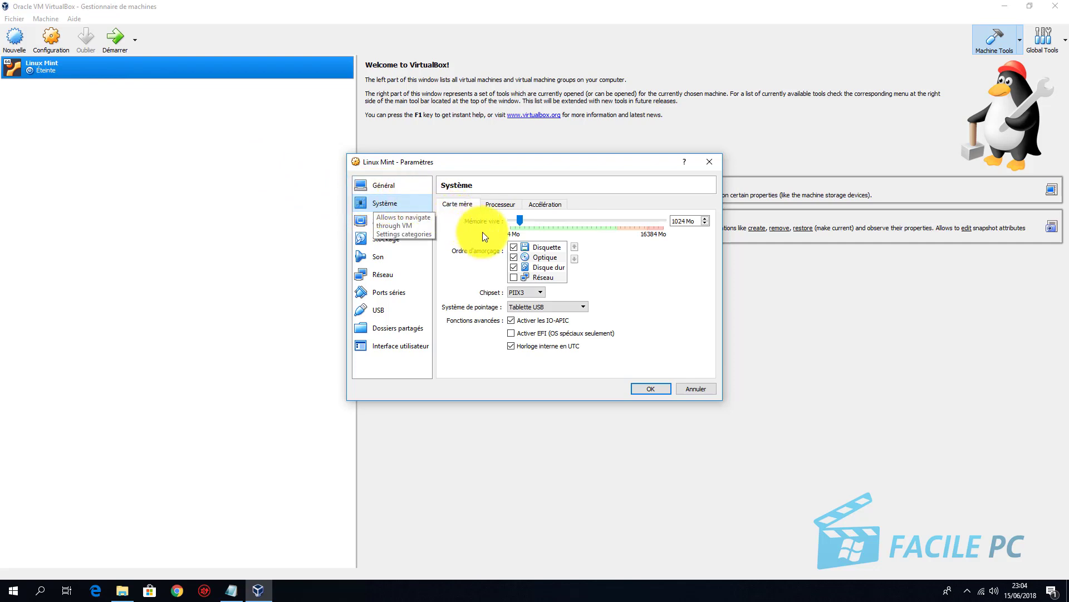
pyautogui.click(539, 269)
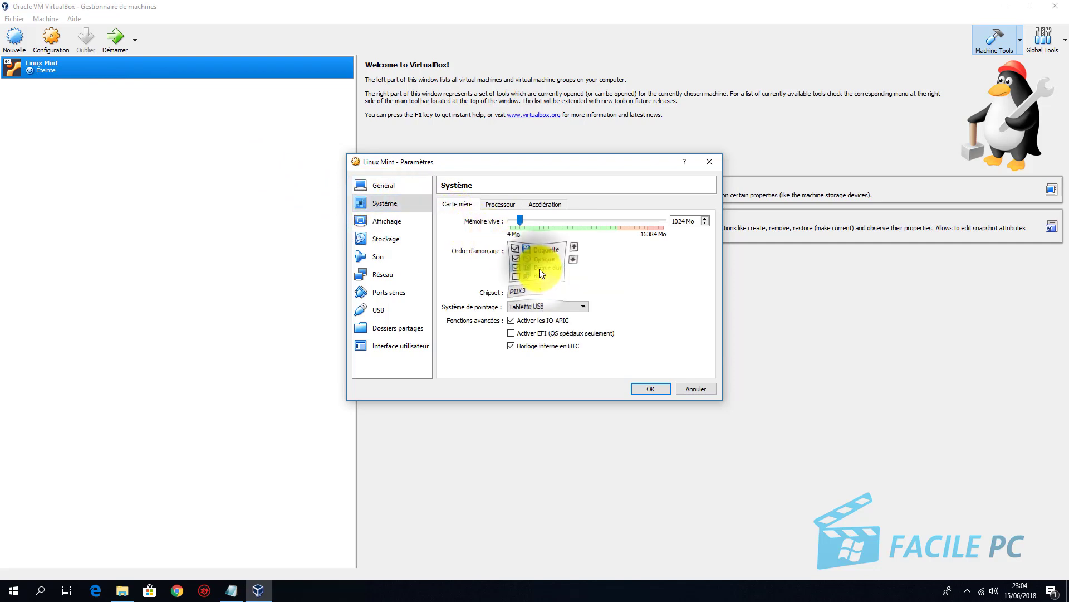
pyautogui.click(576, 249)
pyautogui.click(576, 248)
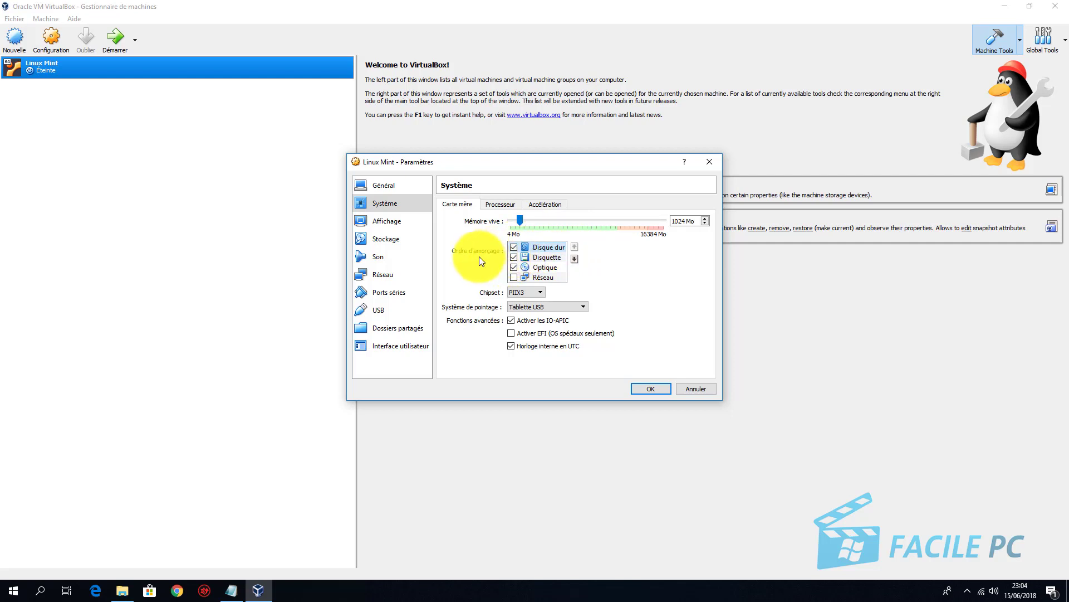
pyautogui.click(660, 389)
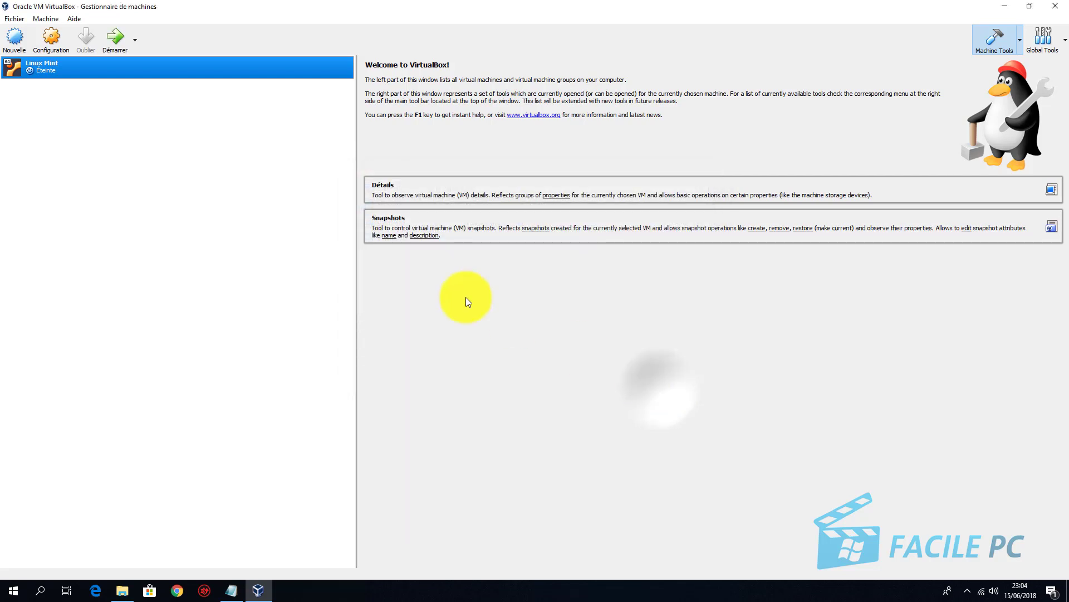
# Start the Linux Mint virtual machine and log in to the created account with its password.
pyautogui.click(117, 38)
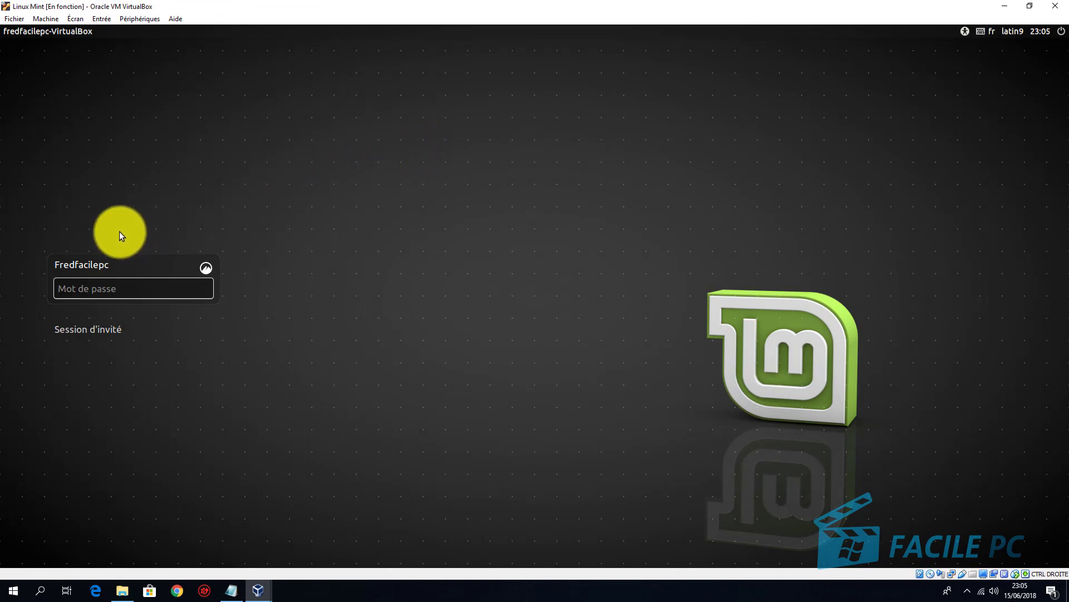
pyautogui.click(110, 288)
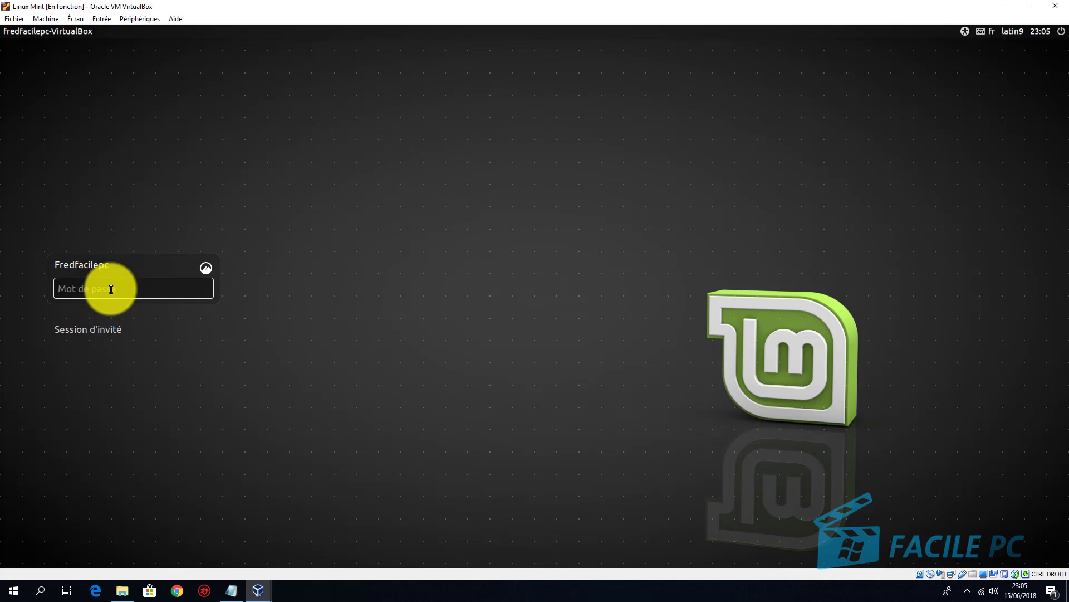
pyautogui.write('•••••')
pyautogui.press('Down')
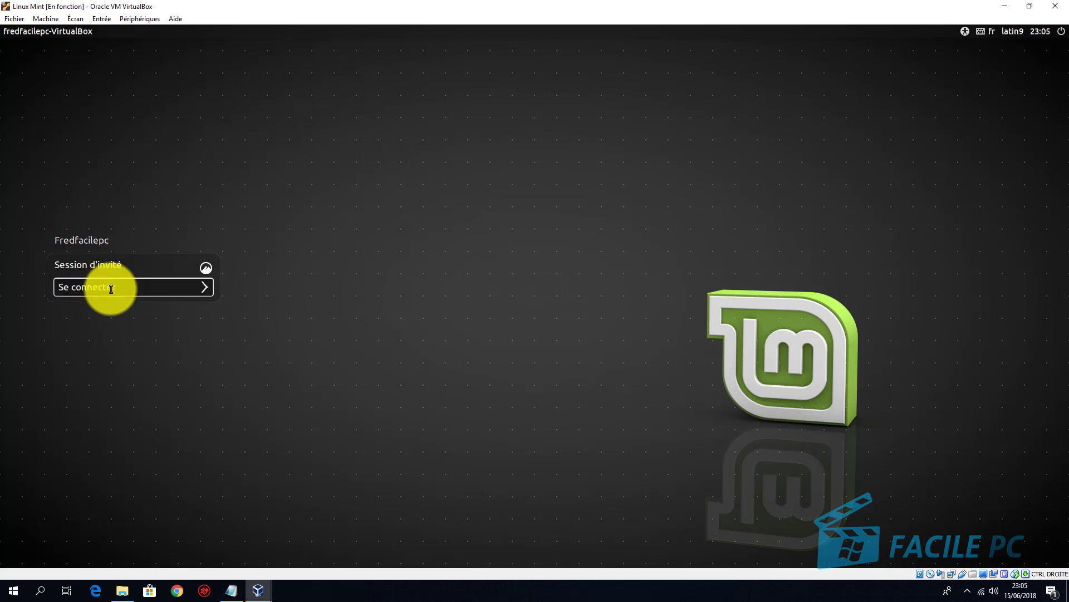
pyautogui.click(82, 238)
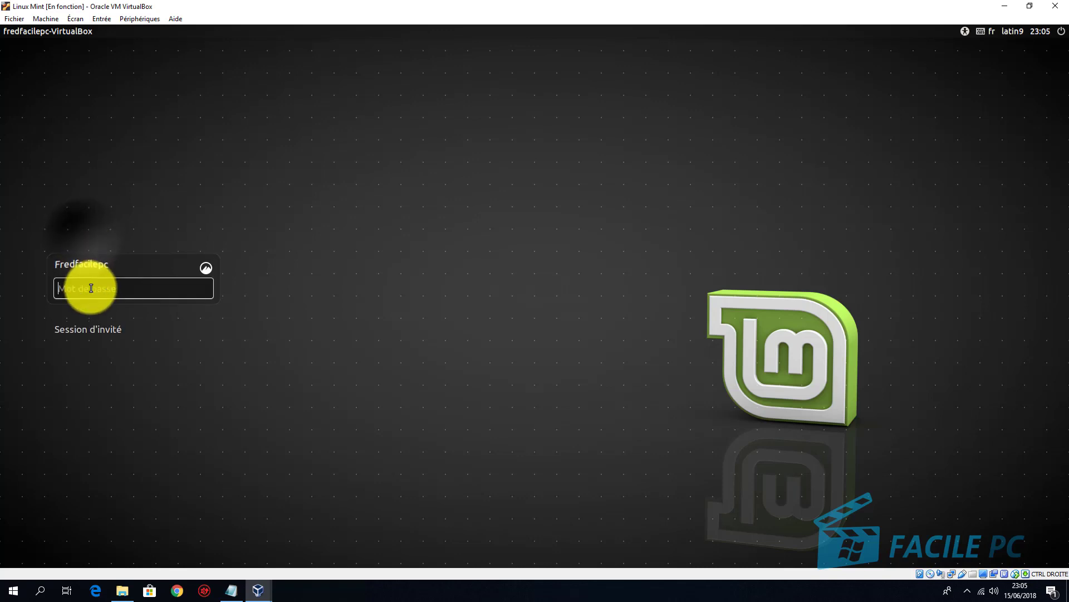
pyautogui.write('•••••')
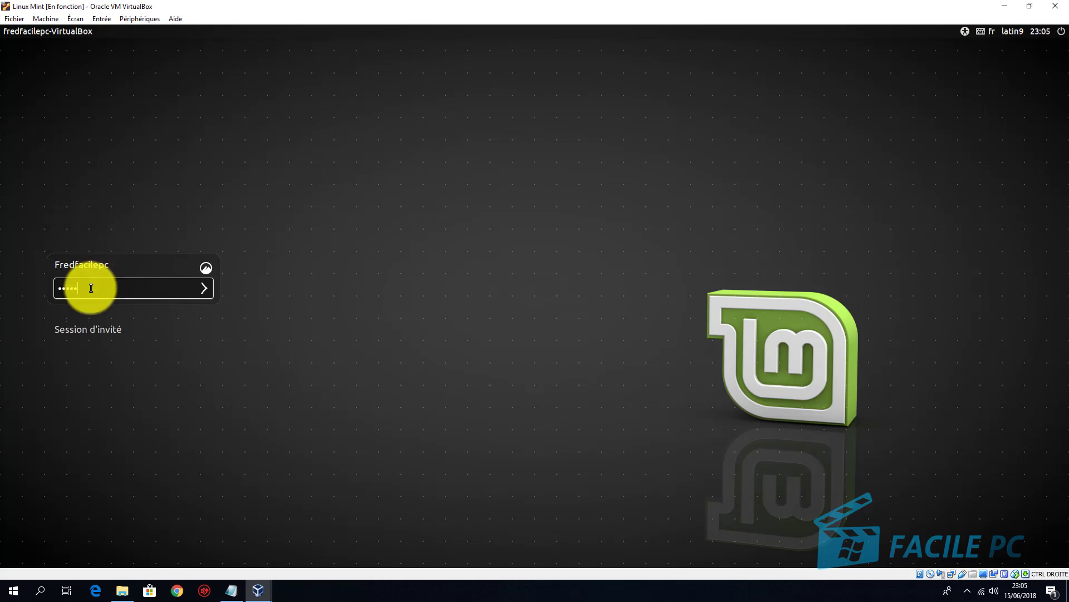
pyautogui.write('•••••')
pyautogui.click(207, 287)
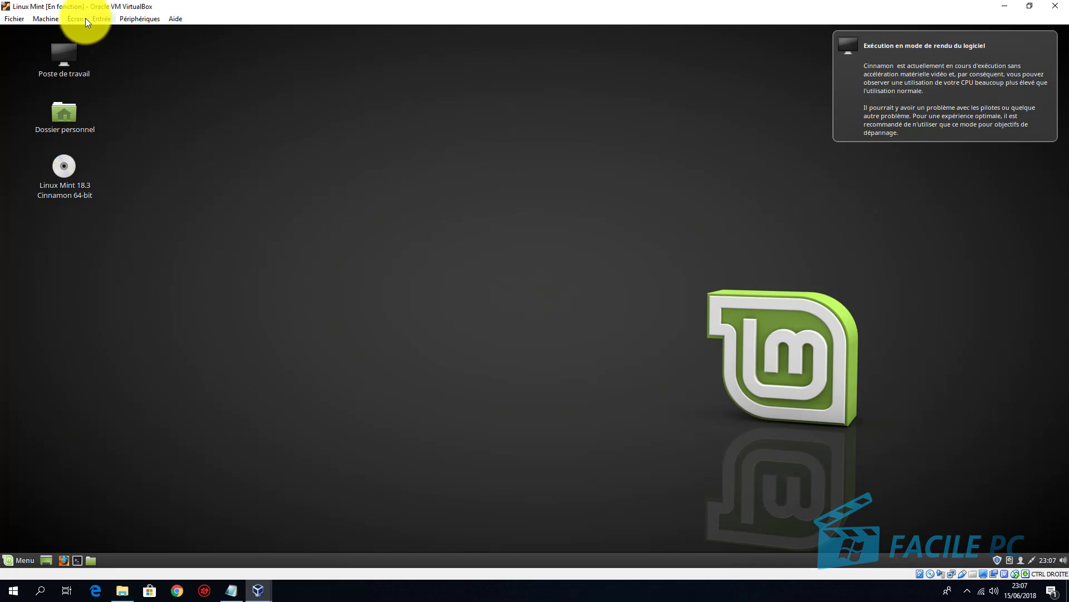
# Switch the virtual machine window to full-screen mode and accept the information message.
pyautogui.click(80, 18)
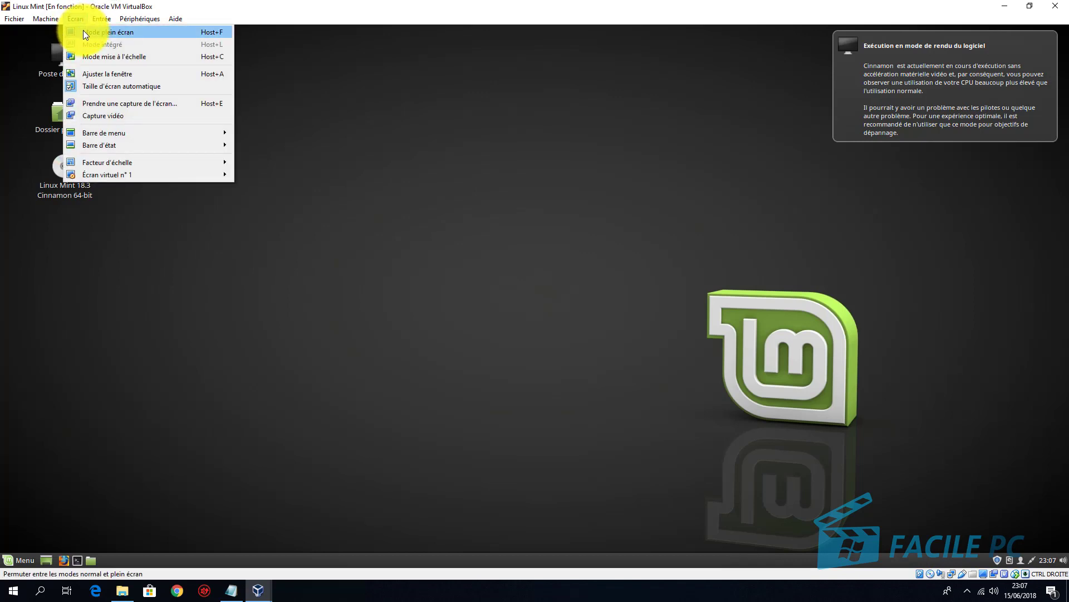
pyautogui.click(82, 31)
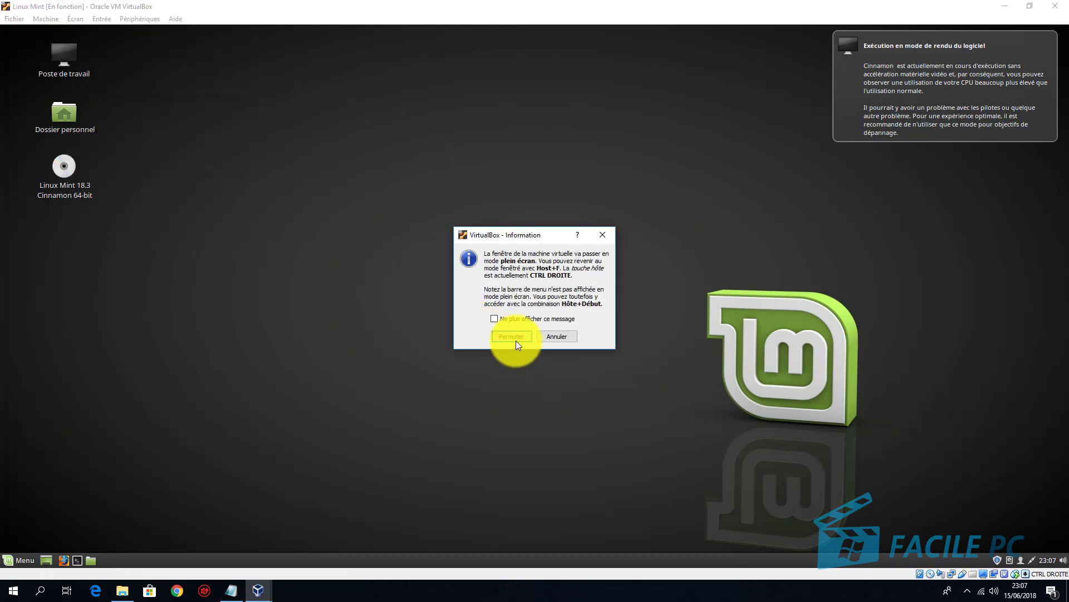
pyautogui.click(516, 340)
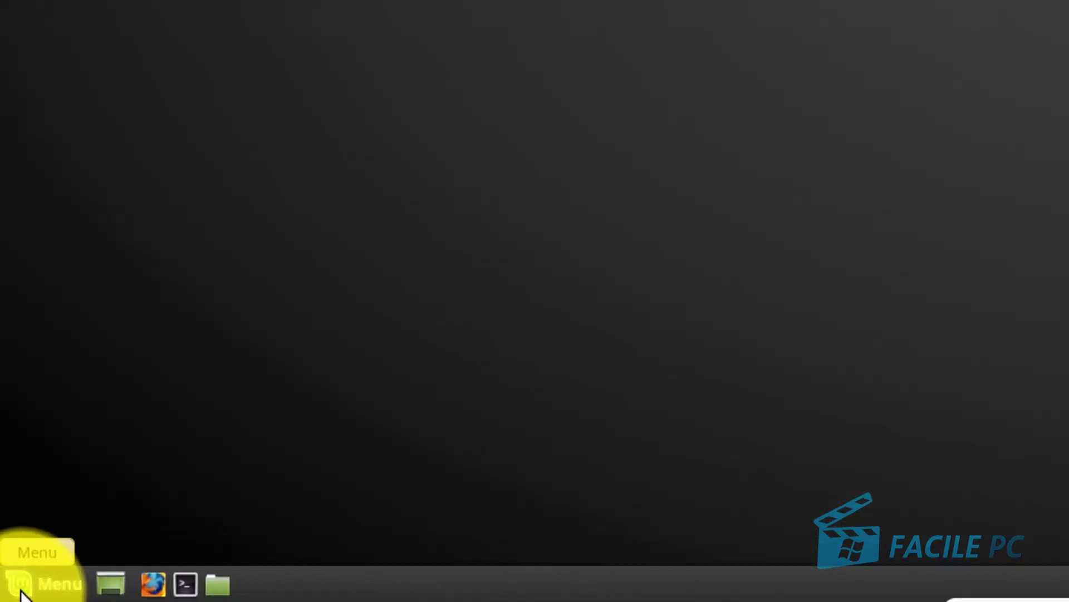
# Look at the personal folder in the file manager with its sidebar widened, and close the window.
pyautogui.click(23, 592)
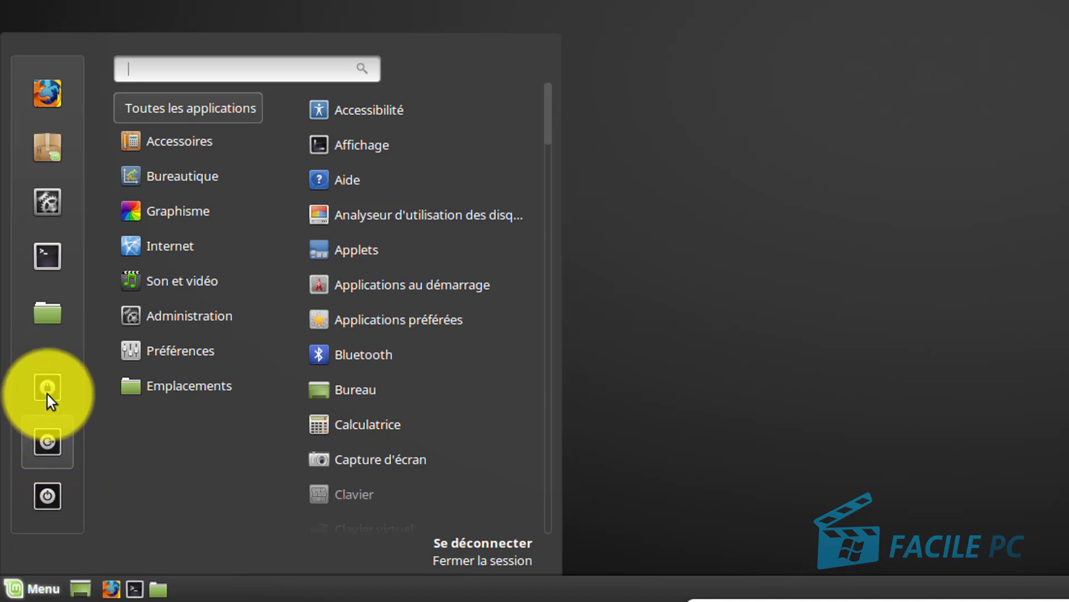
pyautogui.click(41, 313)
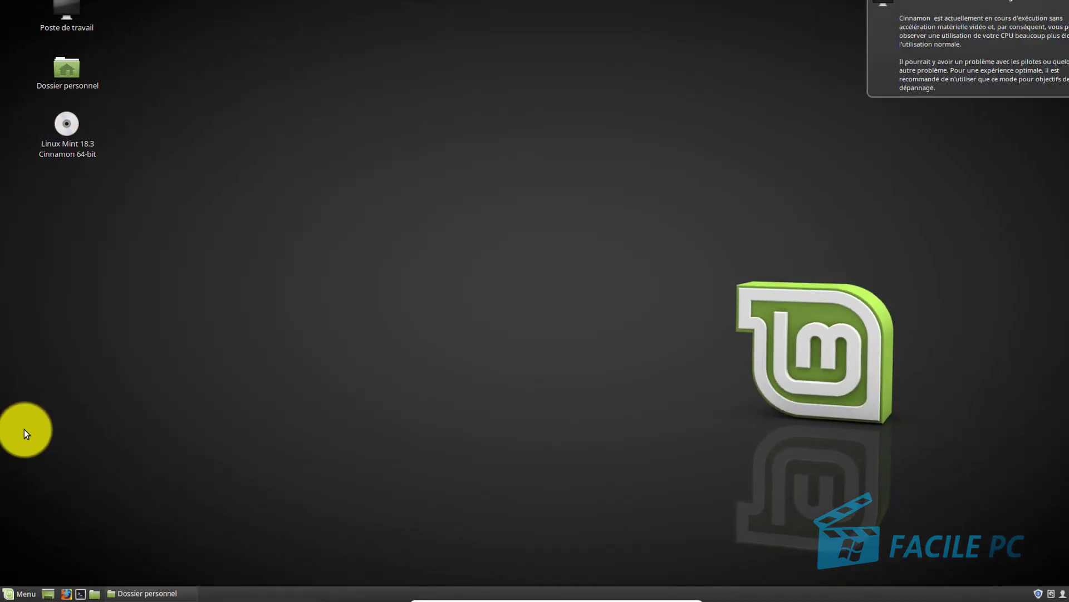
pyautogui.click(146, 593)
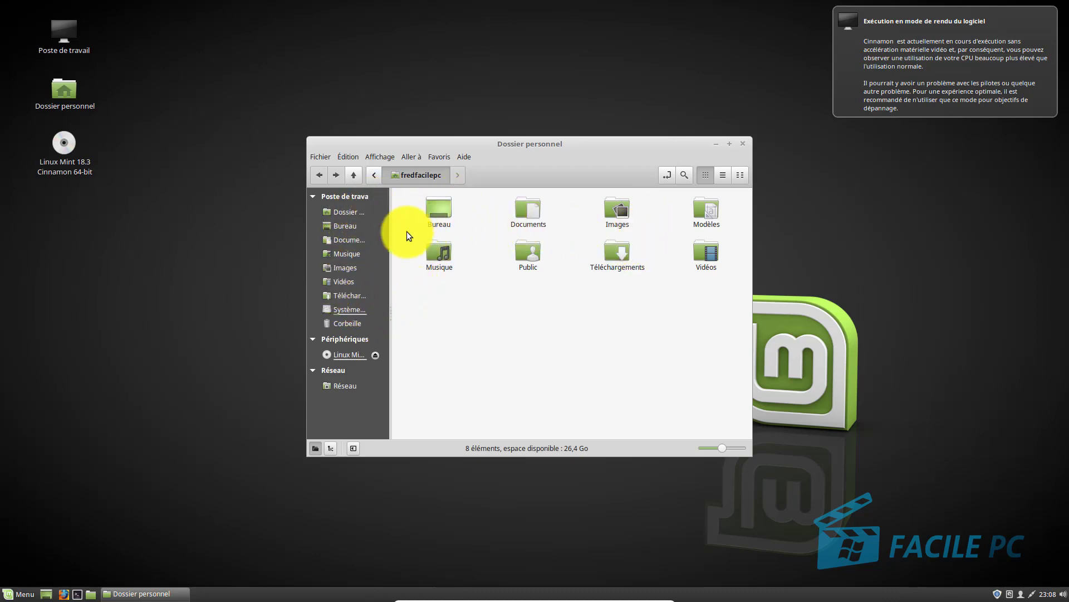
pyautogui.moveTo(390, 245); pyautogui.dragTo(442, 244)
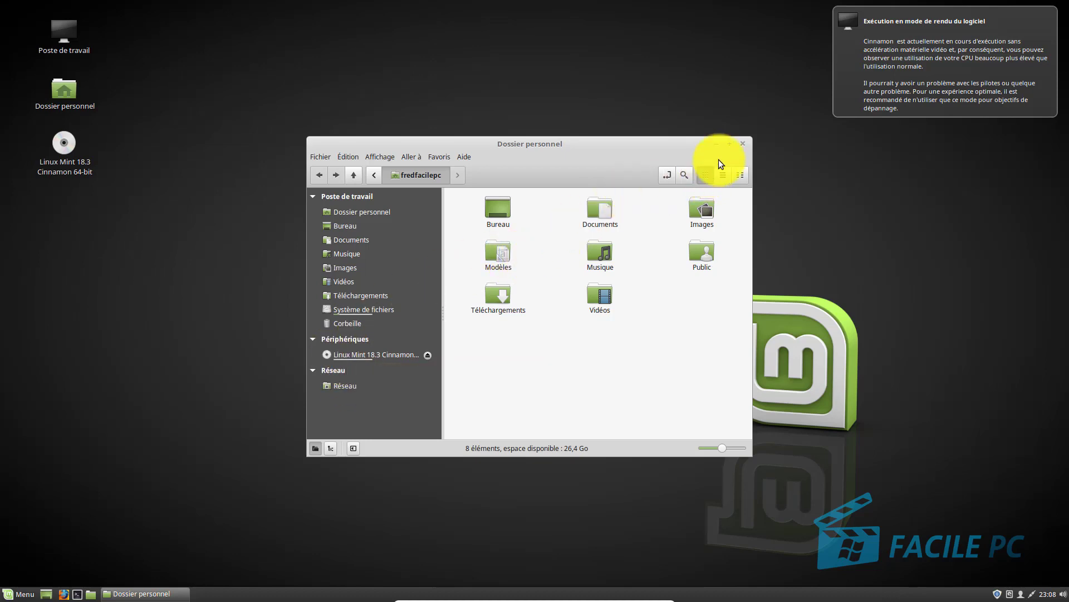
pyautogui.click(744, 146)
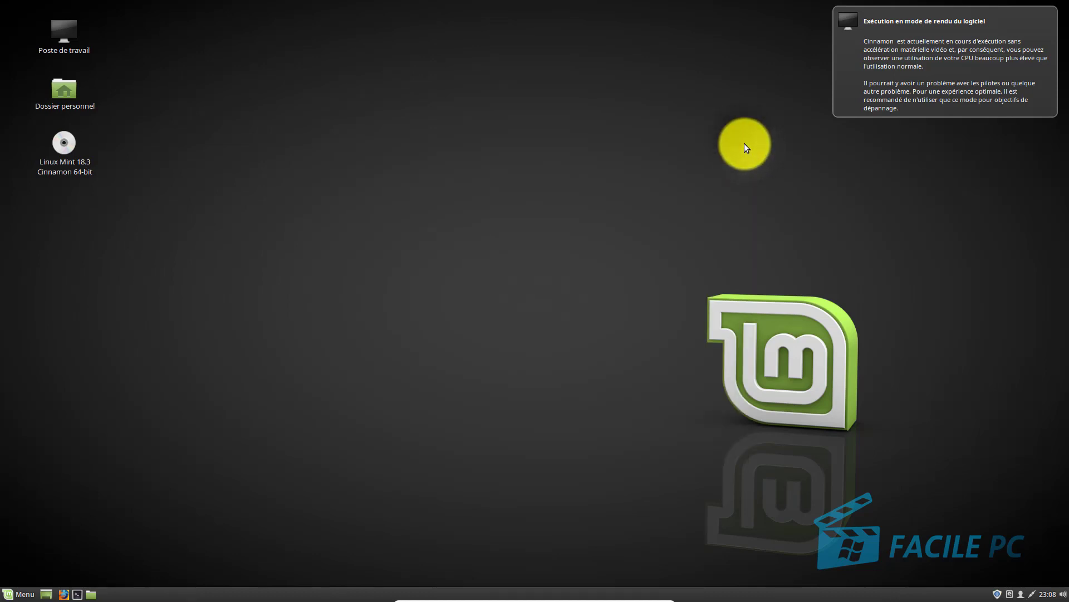
# View the terminal and examine the Apparence, Préférences, Matériel and Administration sections of the system settings, closing both windows.
pyautogui.click(10, 595)
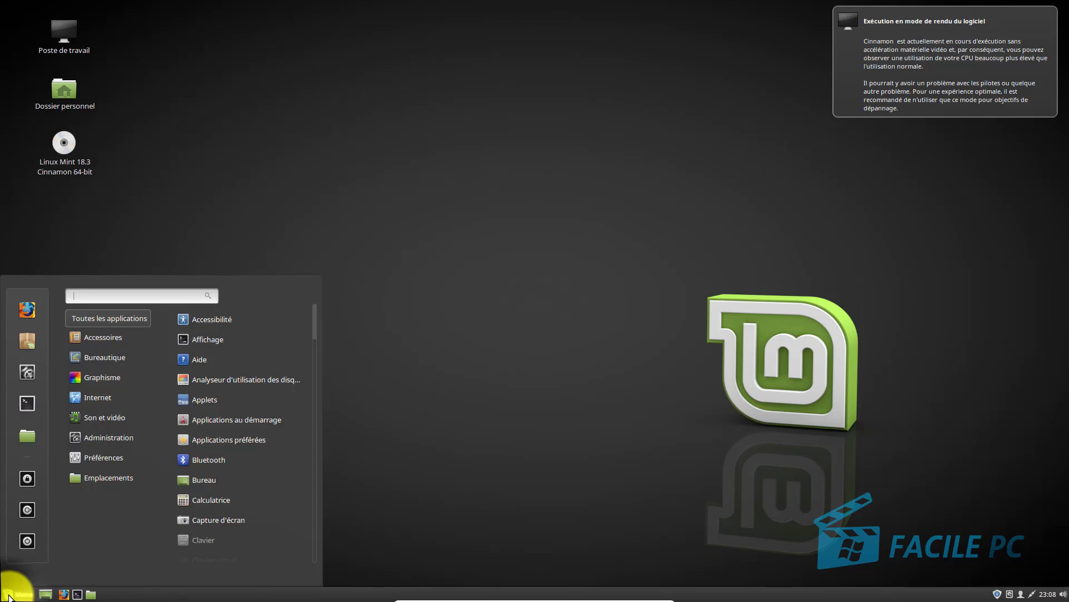
pyautogui.click(32, 403)
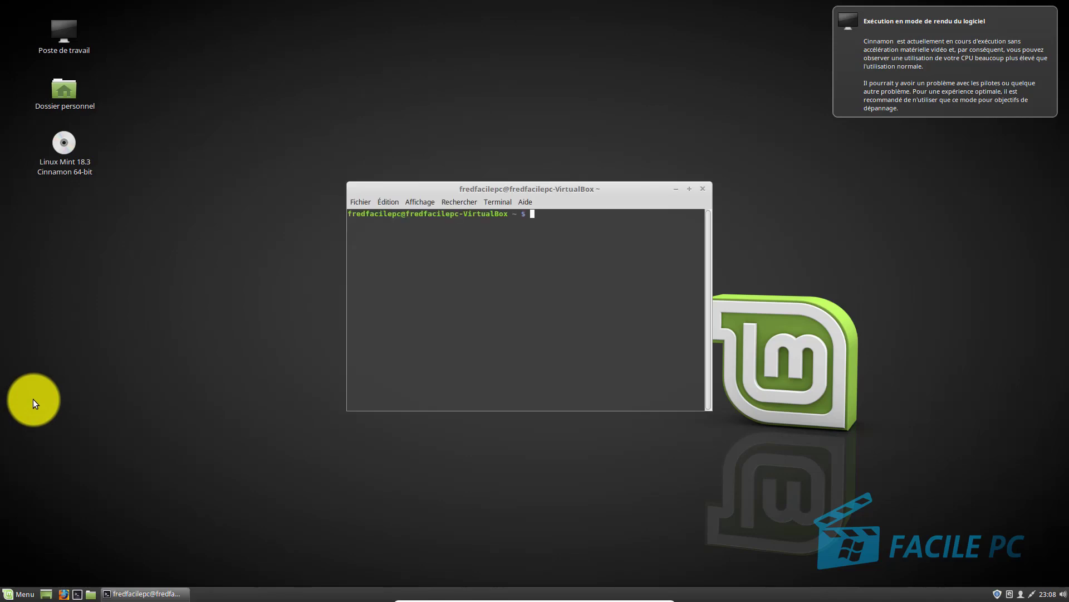
pyautogui.click(17, 592)
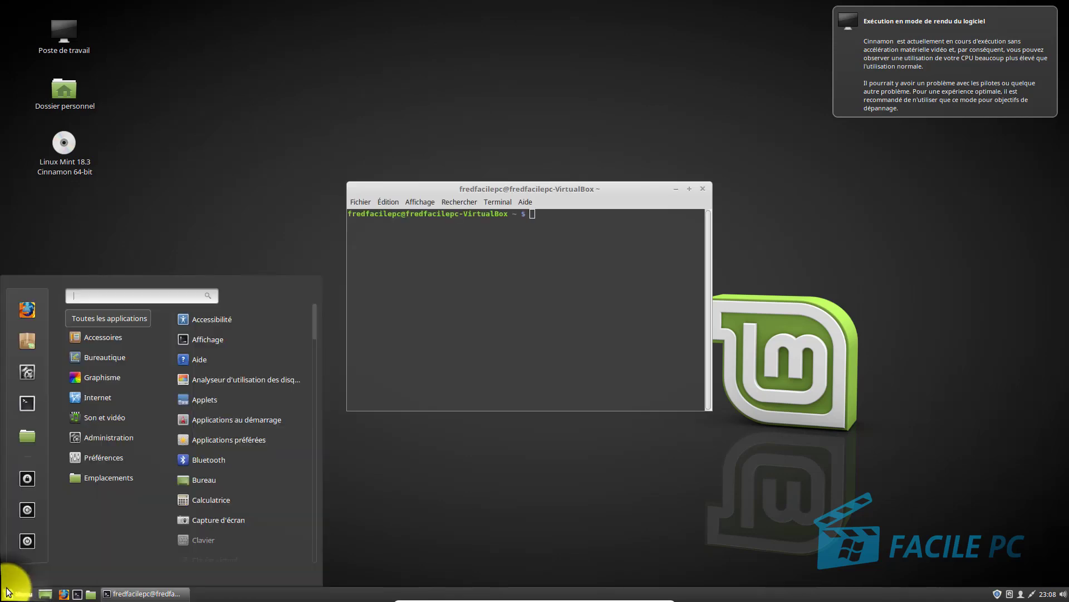
pyautogui.click(28, 372)
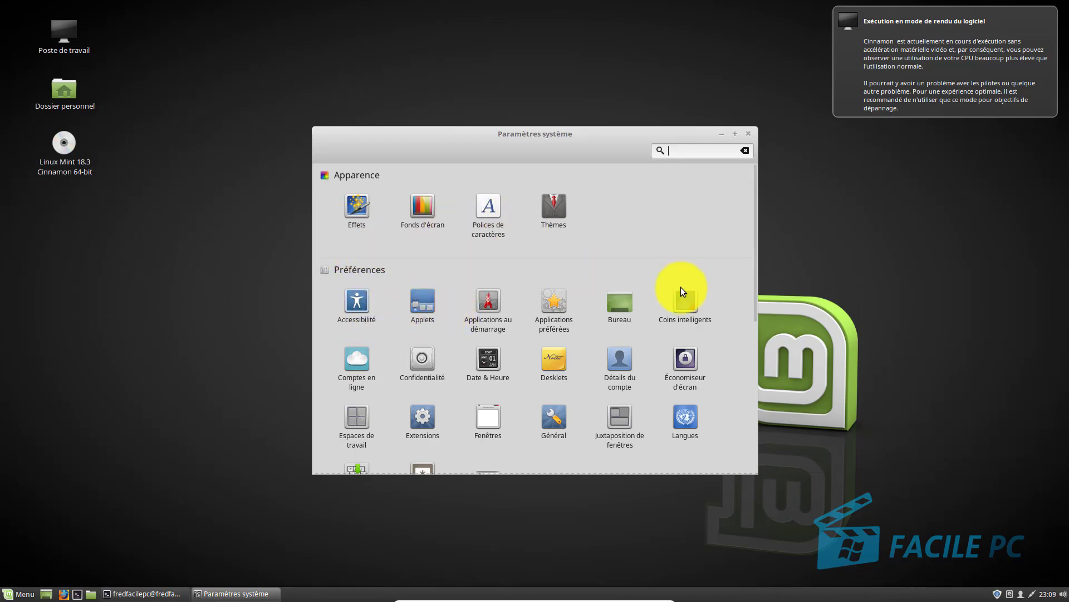
pyautogui.moveTo(757, 247); pyautogui.dragTo(756, 420)
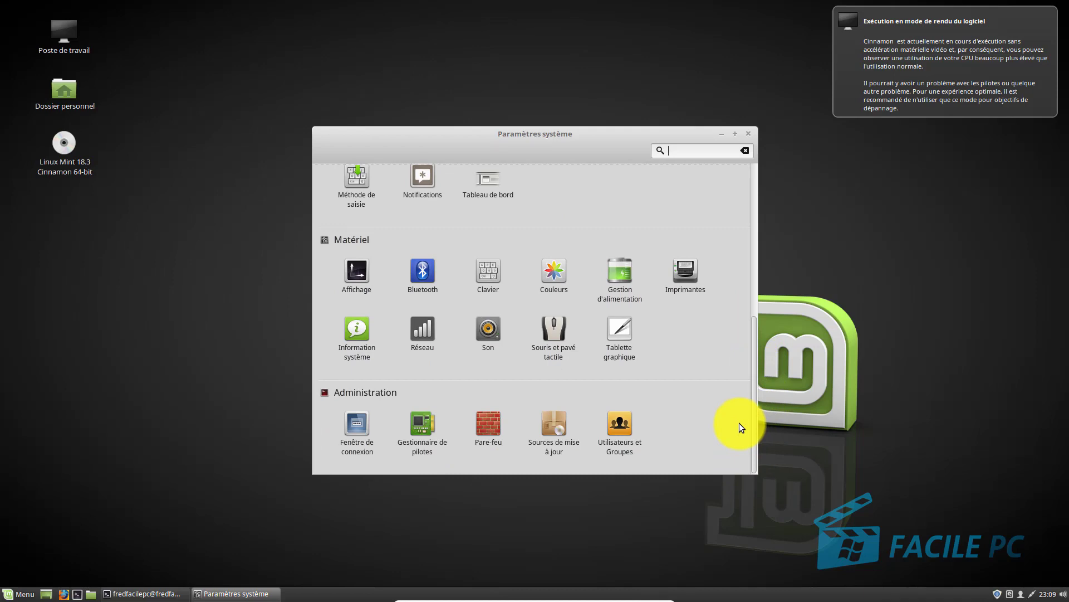
pyautogui.scroll(5, 739, 379)
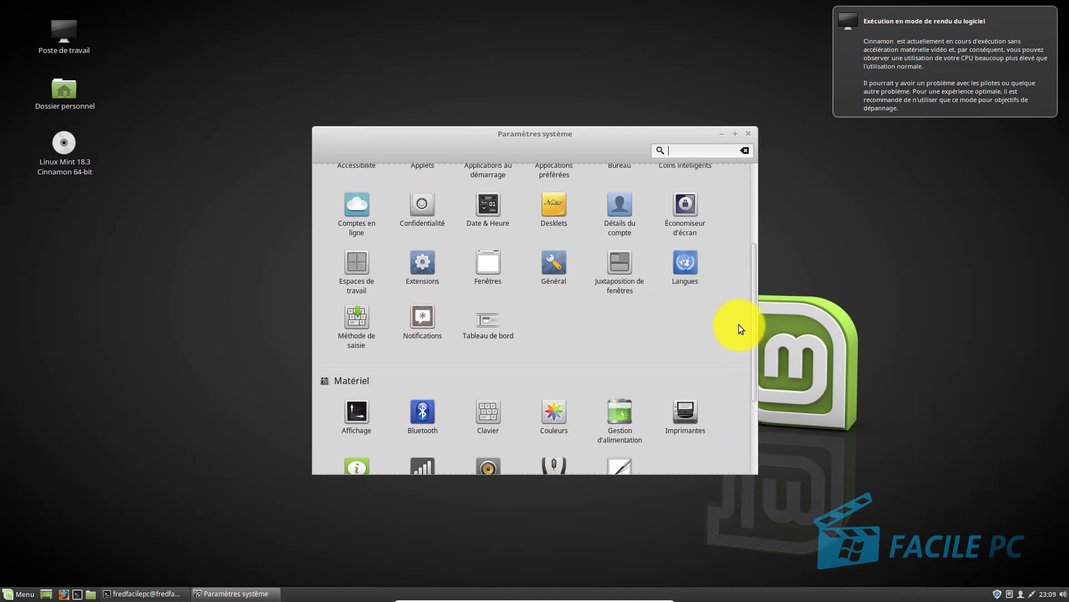
pyautogui.click(749, 133)
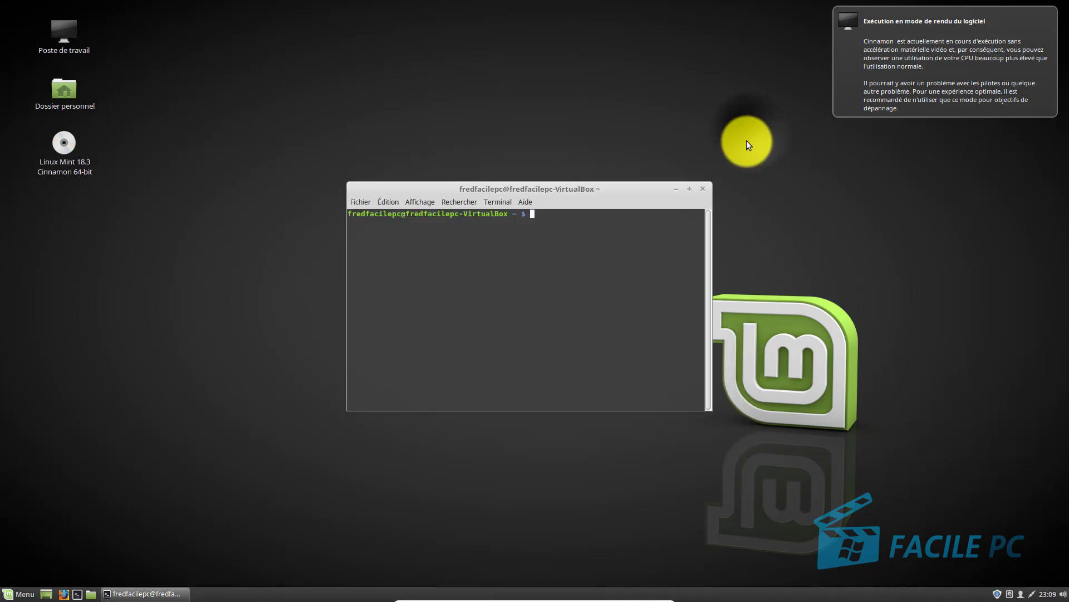
pyautogui.click(703, 189)
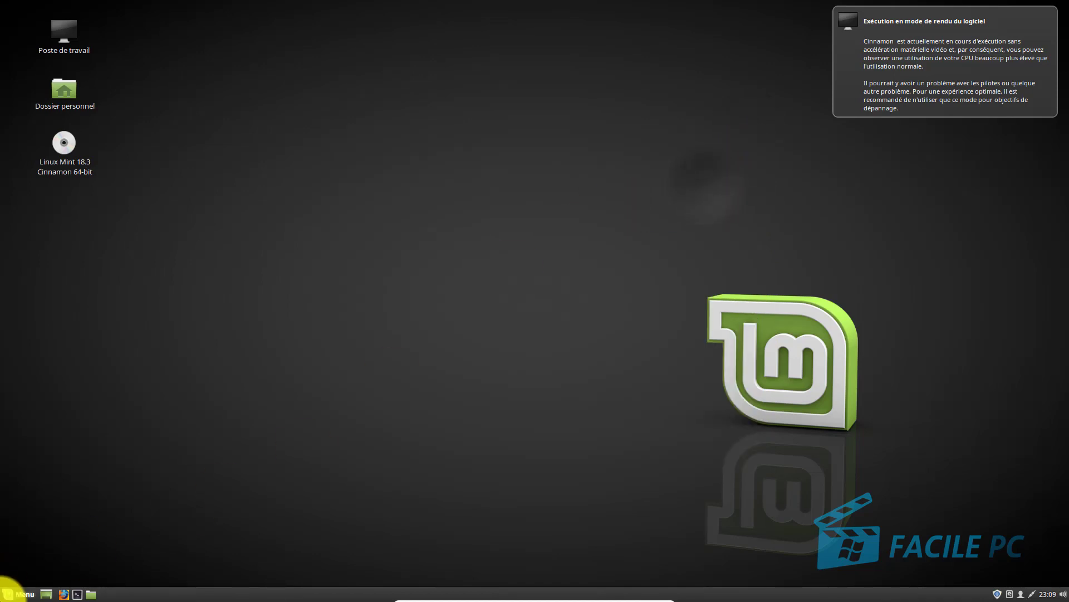
# Browse the Accessoires category in the software manager and view the details page of Keepassx.
pyautogui.click(10, 593)
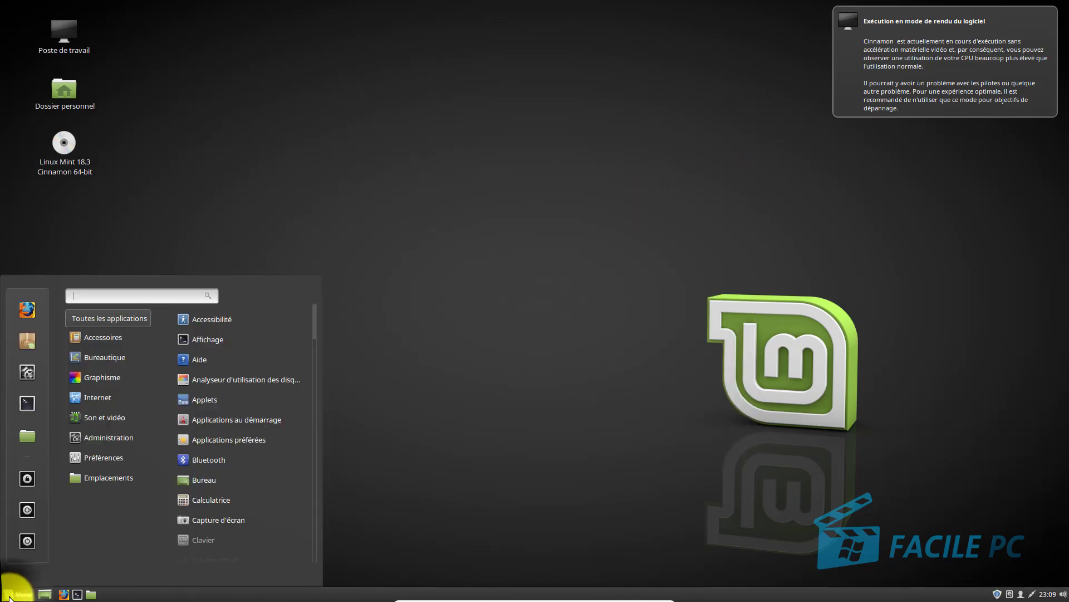
pyautogui.click(29, 345)
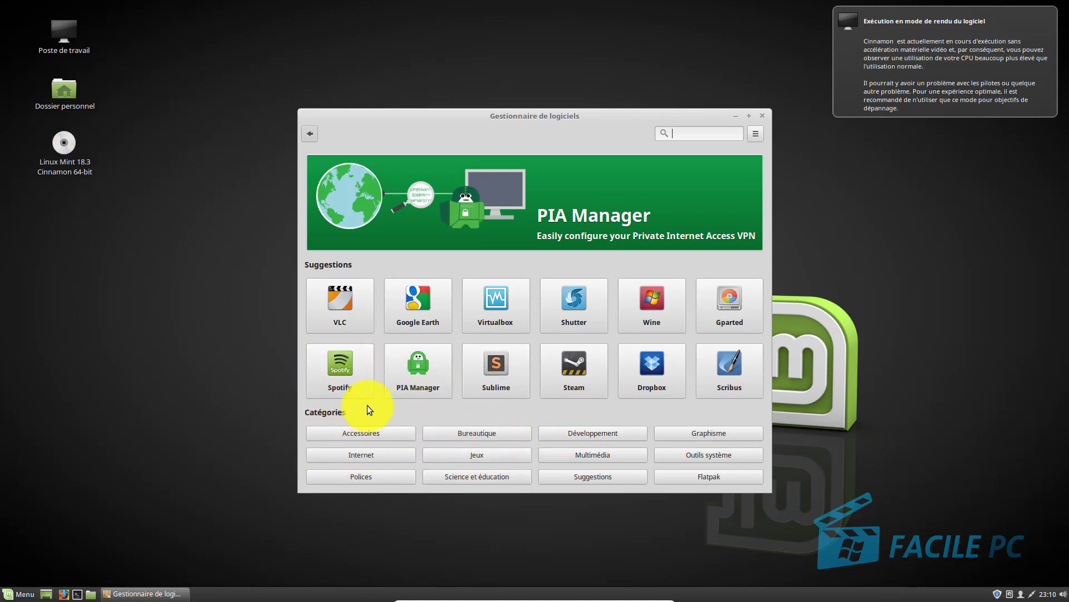
pyautogui.click(359, 433)
pyautogui.click(359, 432)
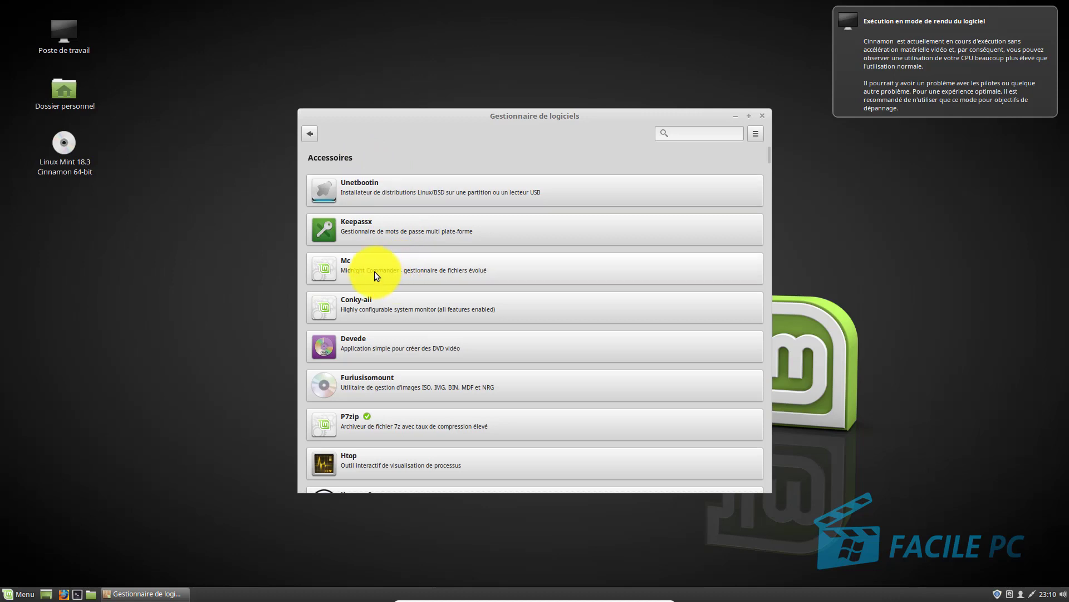
pyautogui.click(369, 230)
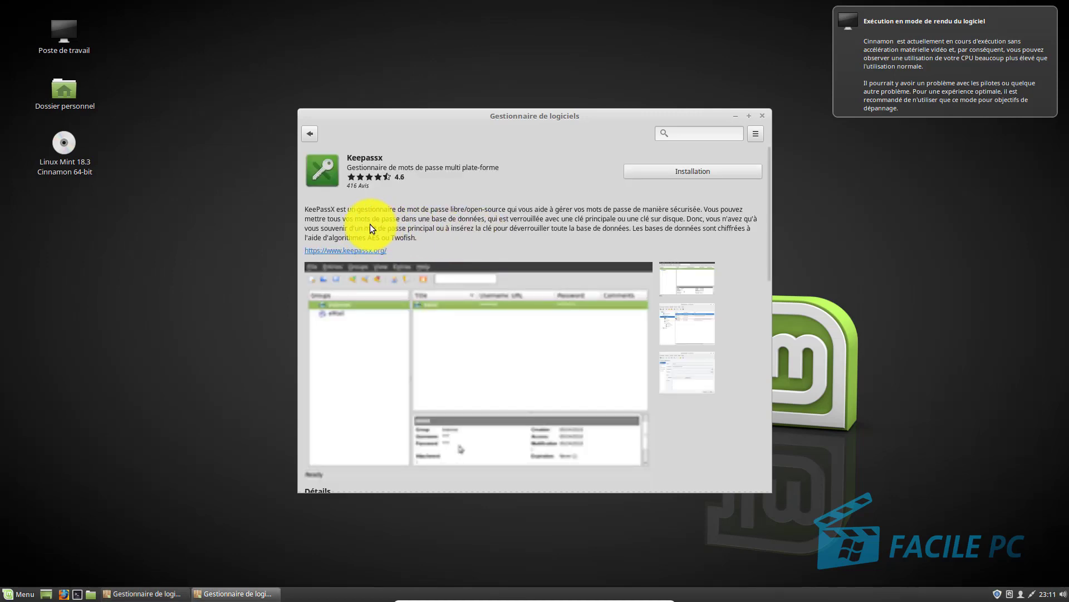
# Install Keepassx from its software manager page, authenticating with the account password.
pyautogui.click(649, 172)
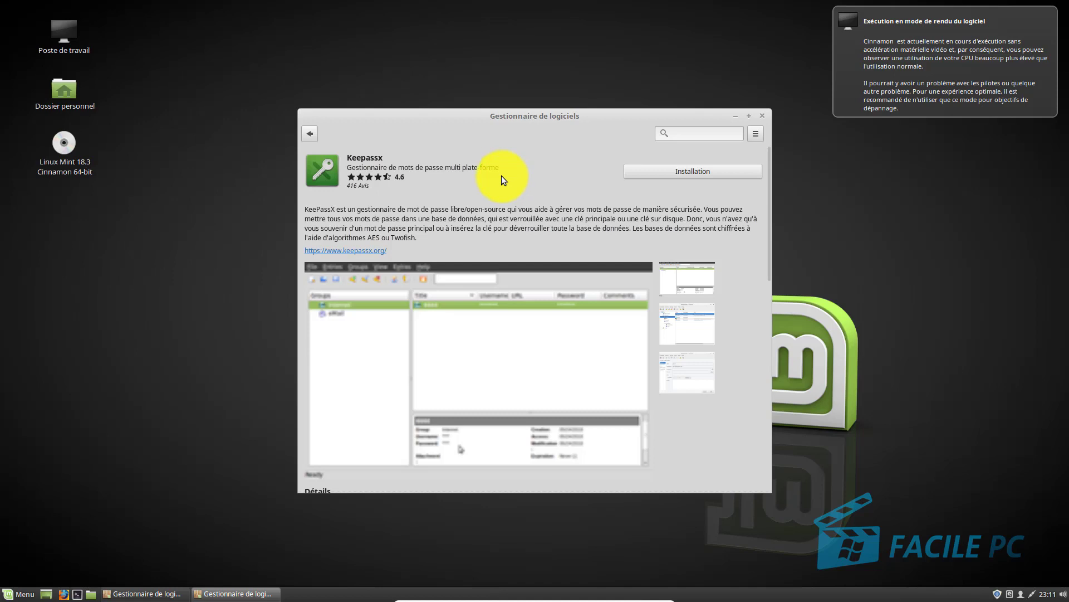
pyautogui.click(674, 172)
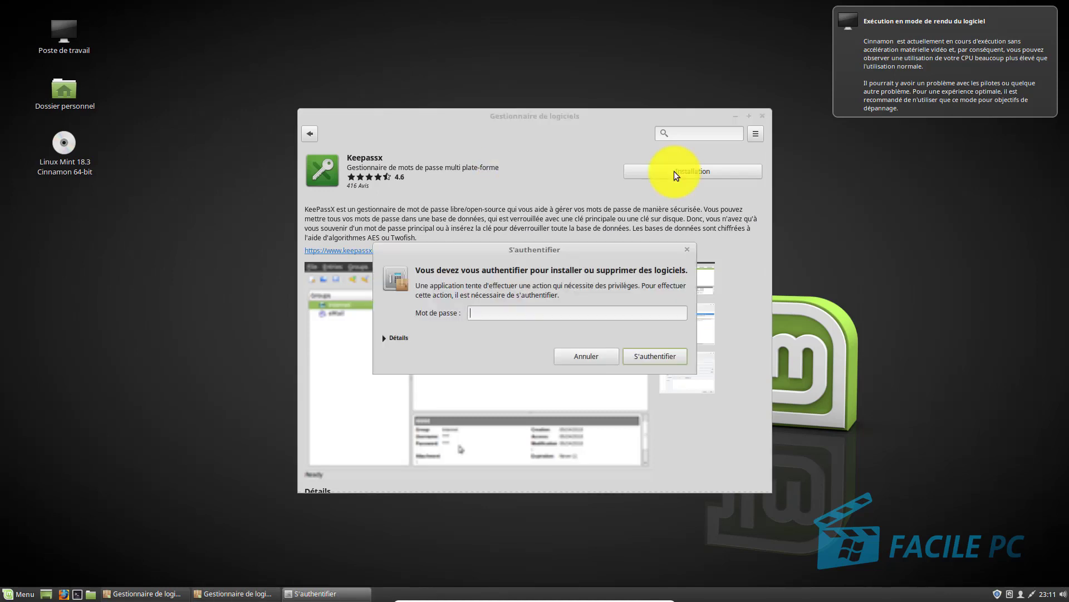
pyautogui.write('•••••••••')
pyautogui.click(651, 356)
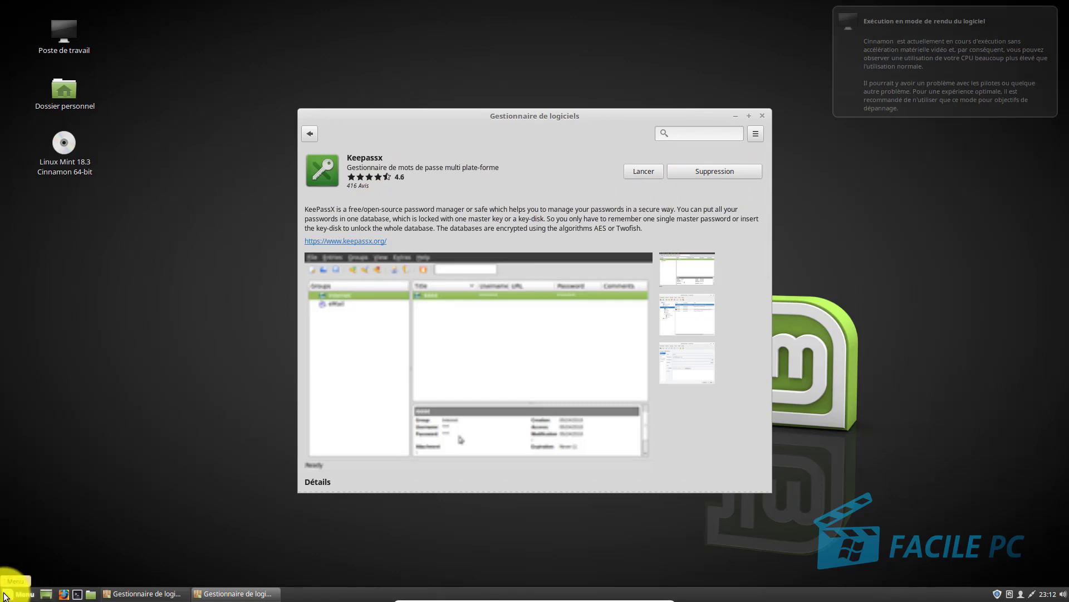
# Look for KeePassX among the Accessoires applications in the application menu, and close the menu.
pyautogui.click(6, 595)
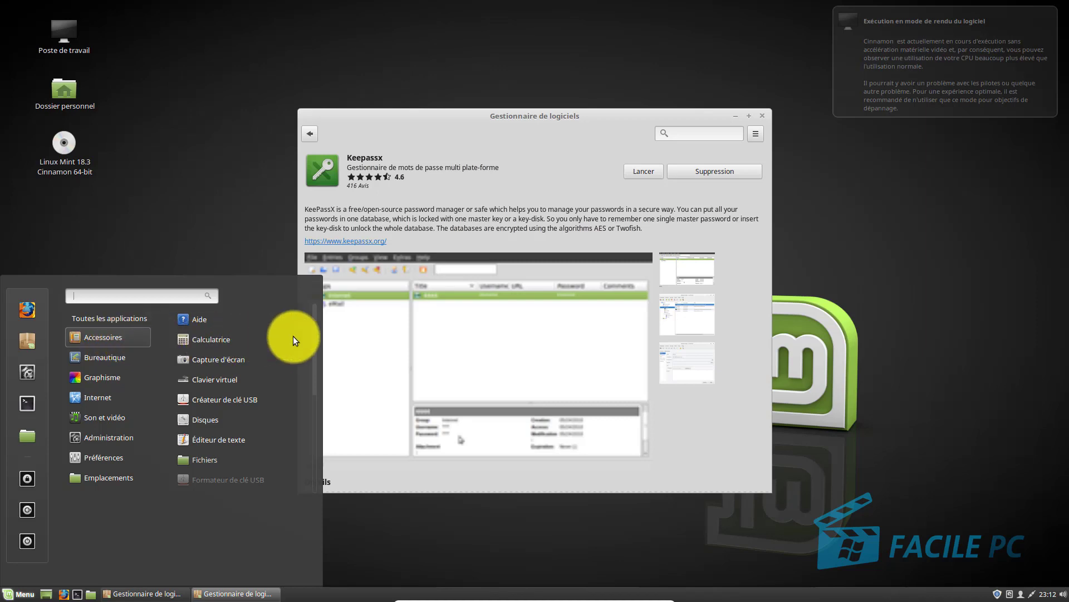
pyautogui.scroll(-3, 317, 426)
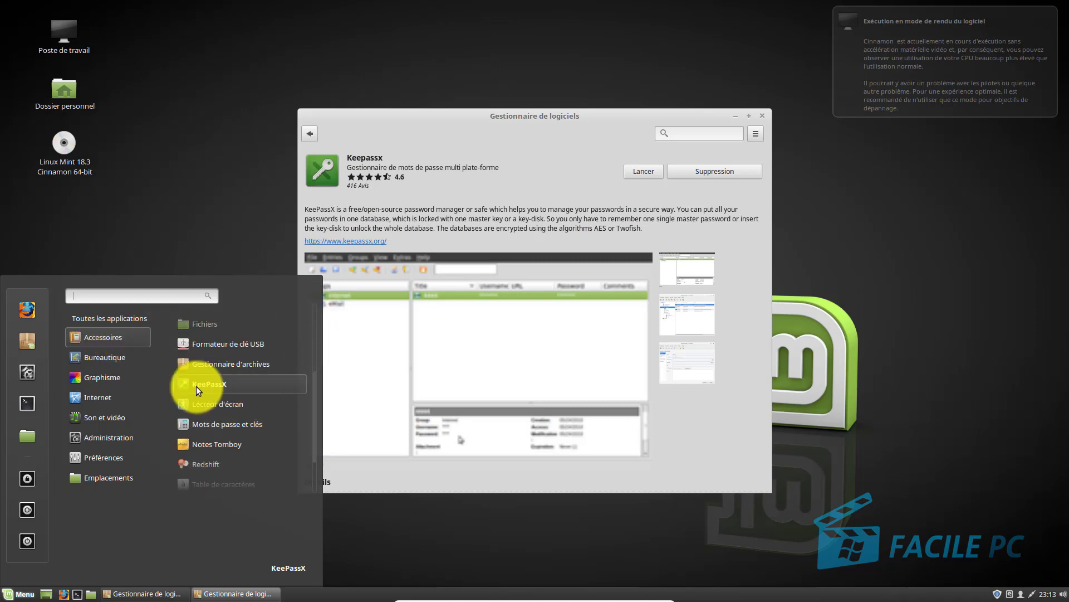
pyautogui.click(496, 157)
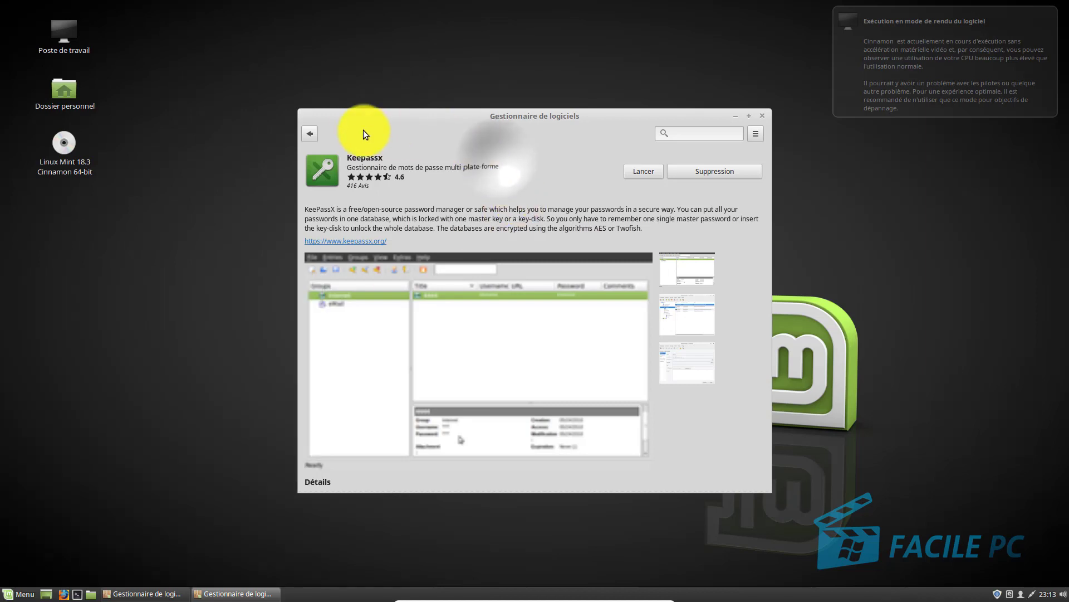
# Search the software manager for "chromium" and install Chromium-browser, accepting the additional packages.
pyautogui.click(307, 132)
pyautogui.click(307, 135)
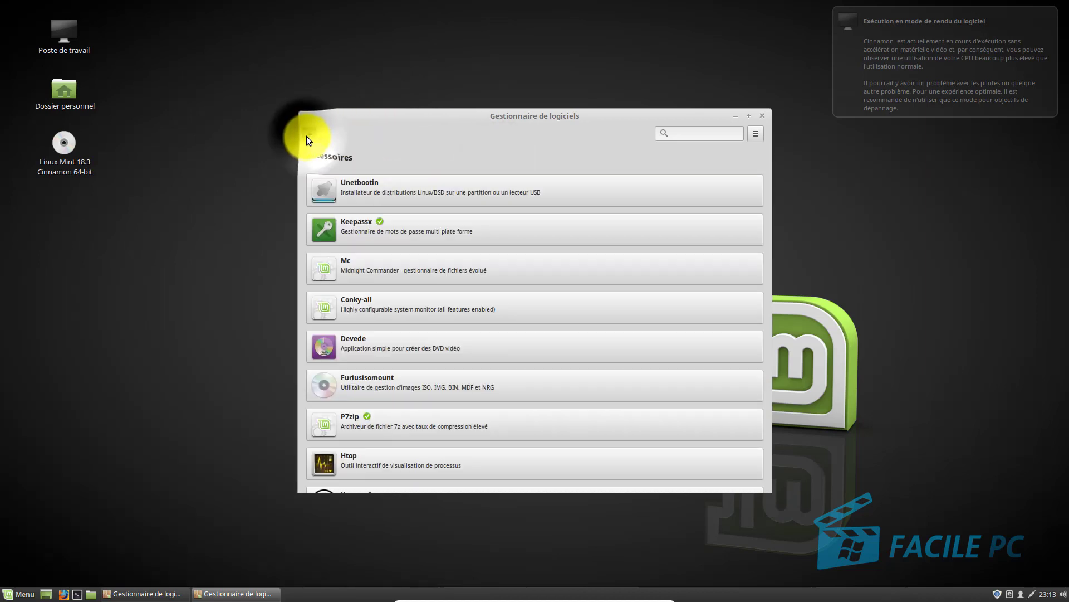
pyautogui.click(686, 132)
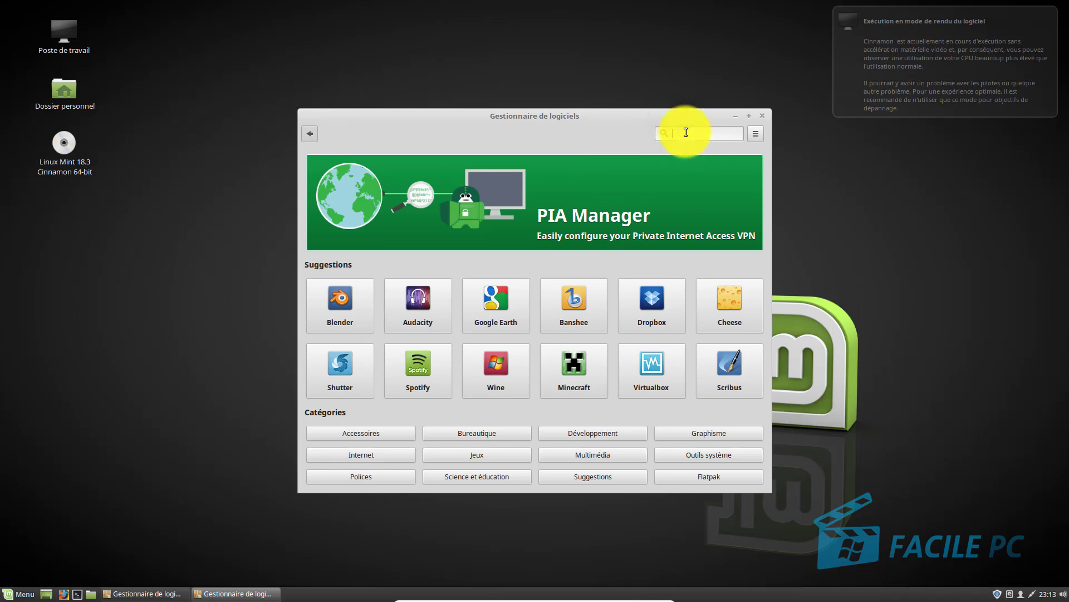
pyautogui.write('chromium')
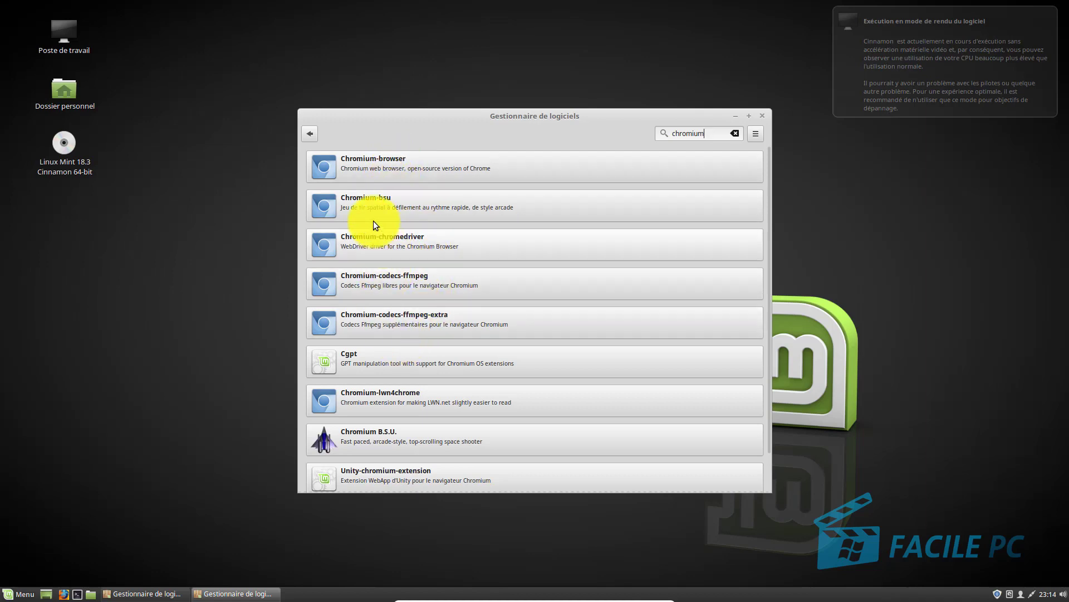
pyautogui.click(381, 166)
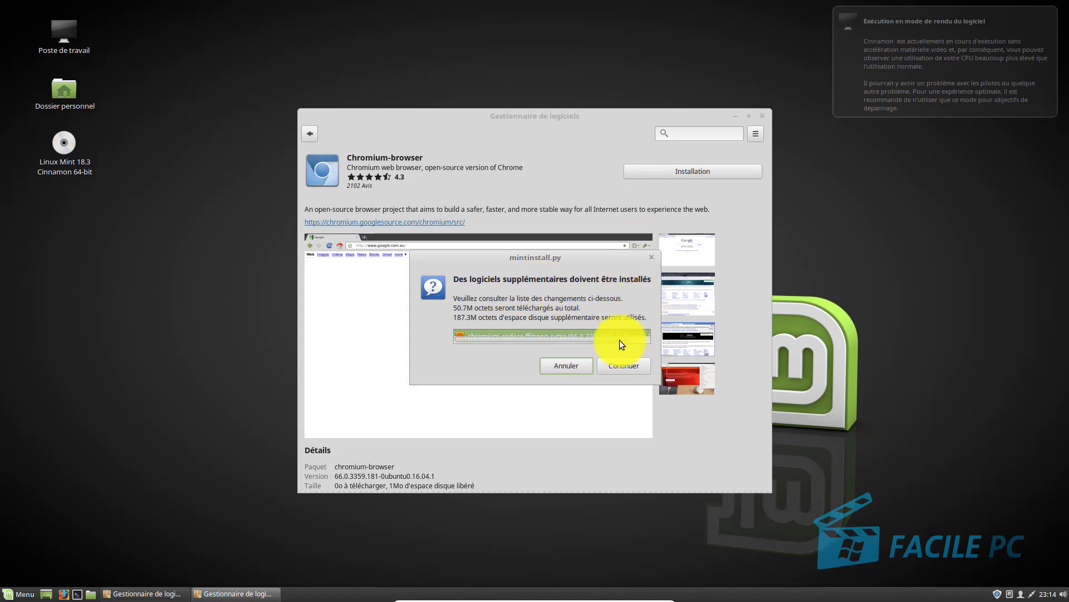
pyautogui.click(622, 368)
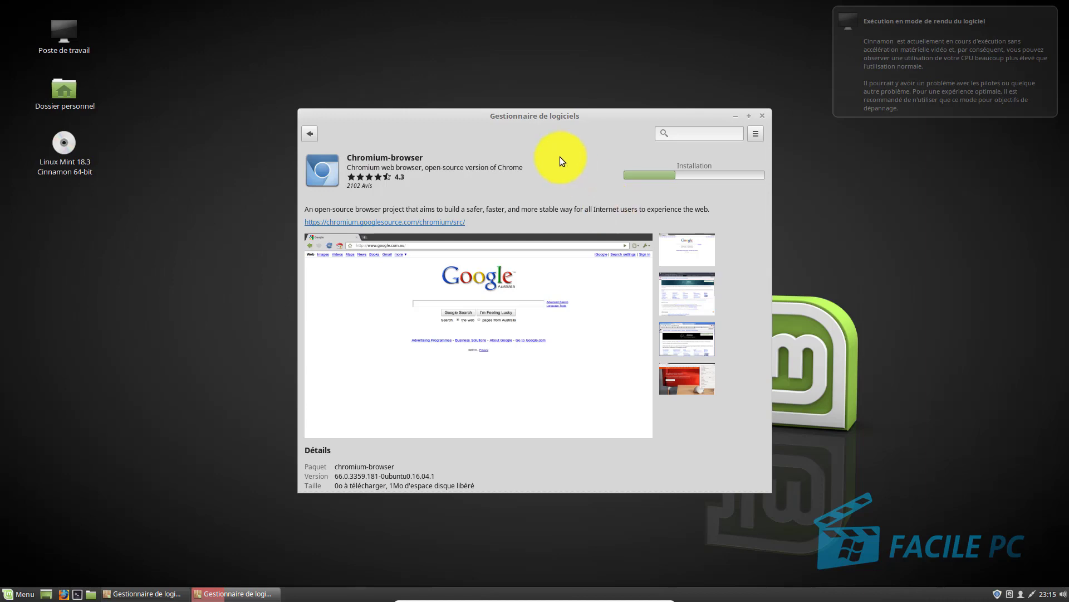
# View the Accessoires, Graphisme and Internet categories of the application menu and launch the Firefox web browser.
pyautogui.click(11, 597)
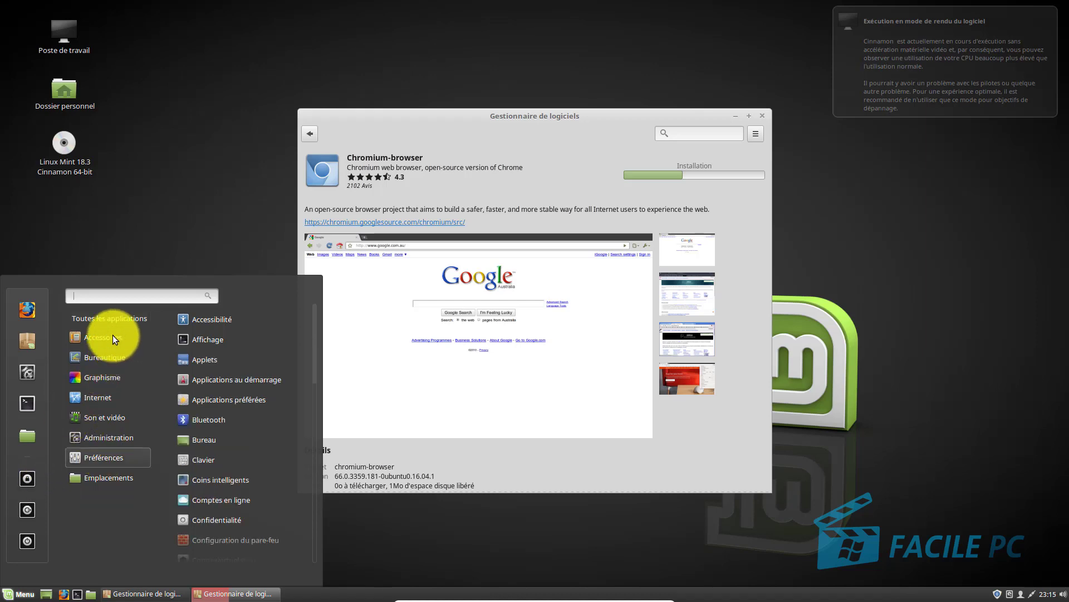
pyautogui.moveTo(112, 331)
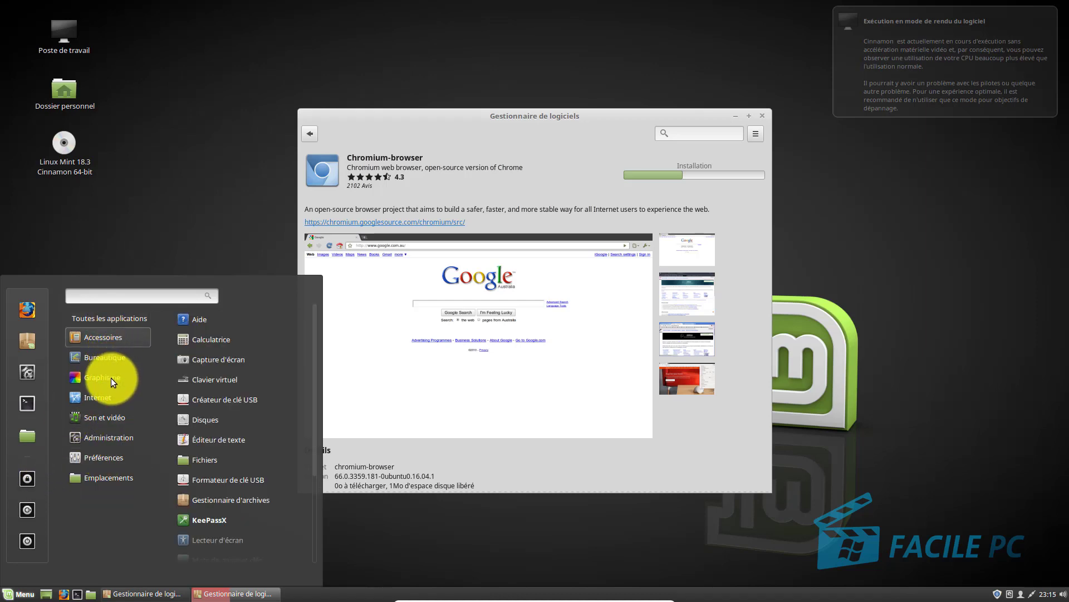
pyautogui.moveTo(112, 377)
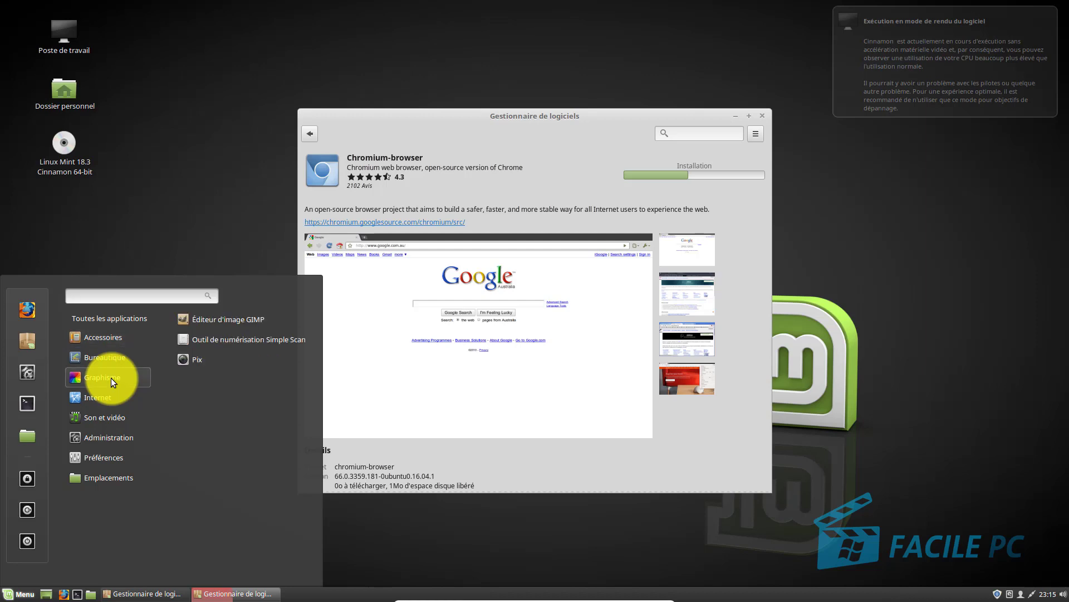
pyautogui.moveTo(108, 397)
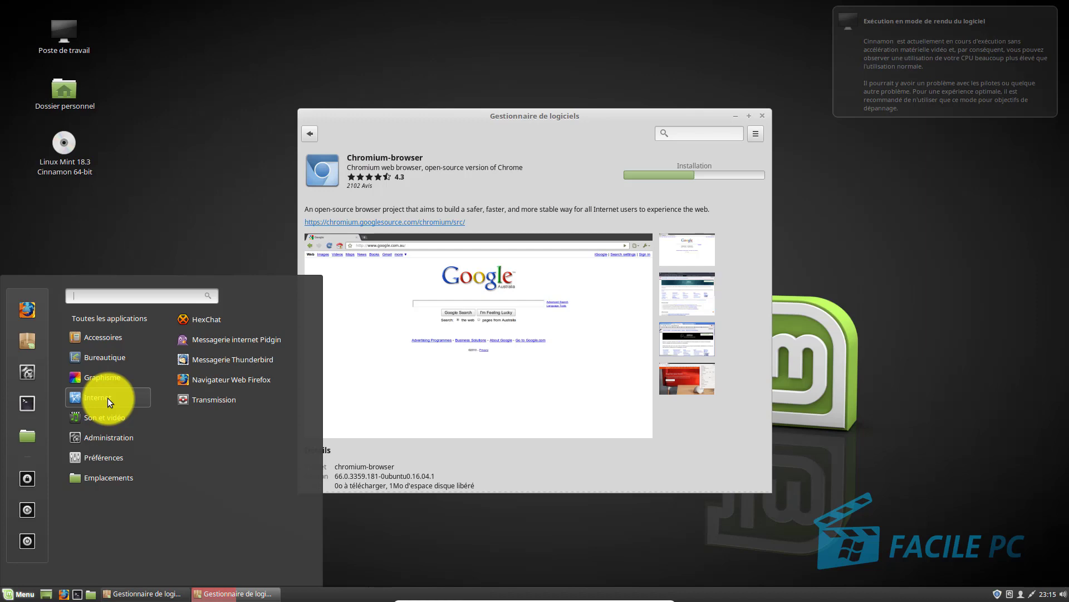
pyautogui.click(196, 380)
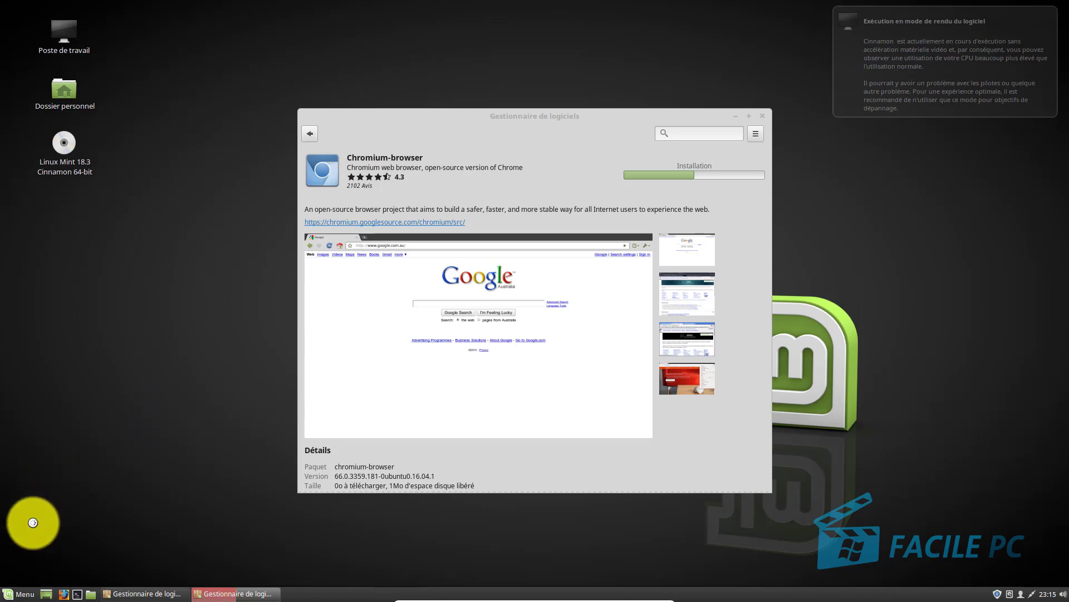
# Examine the Bureautique, Internet and Son et vidéo categories of the application menu.
pyautogui.click(13, 595)
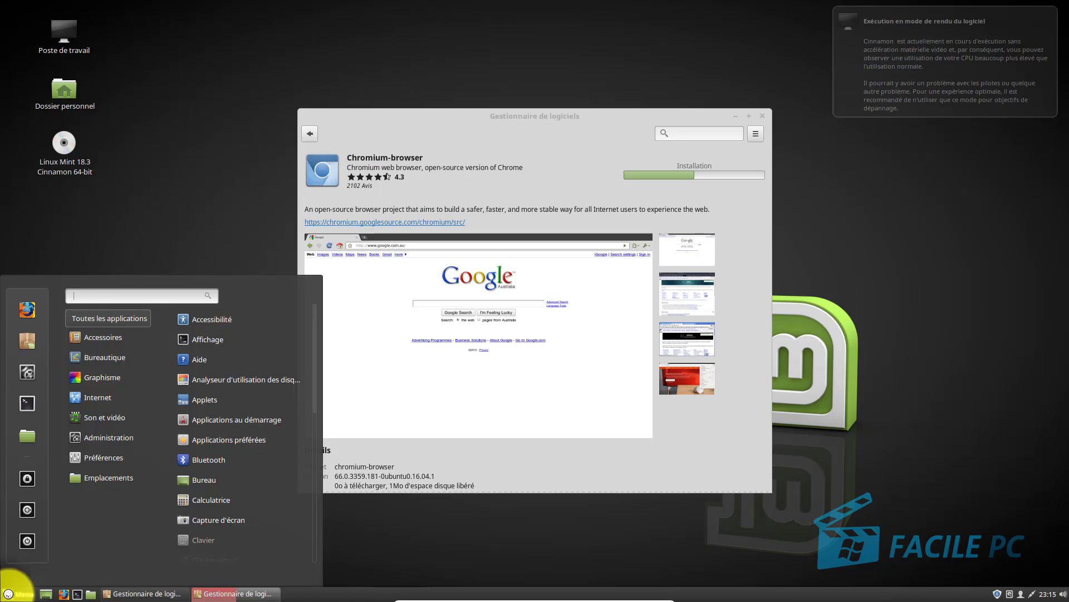
pyautogui.moveTo(116, 357)
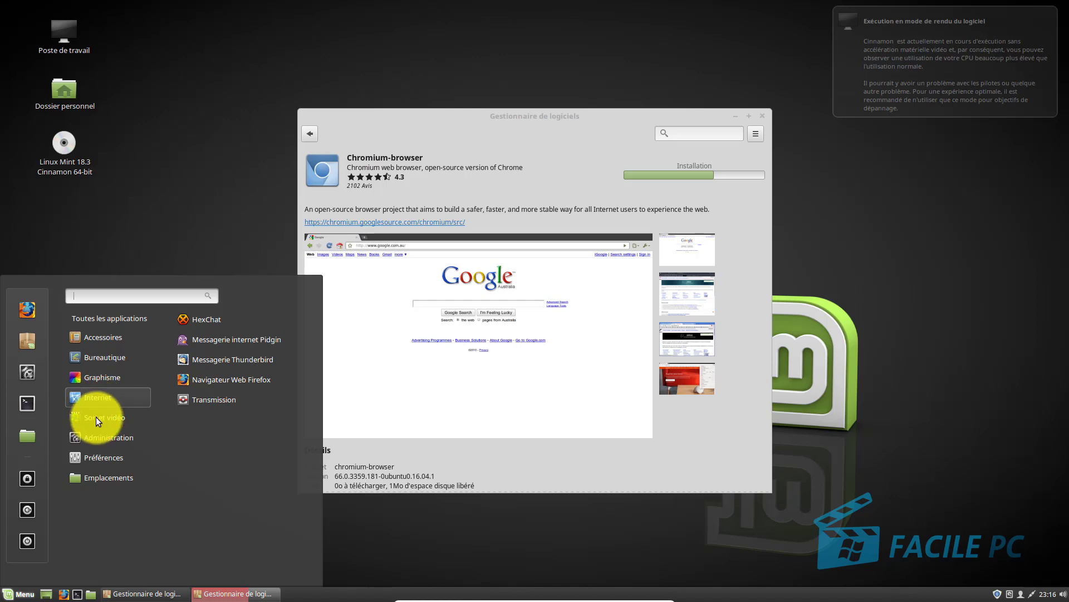
pyautogui.click(96, 417)
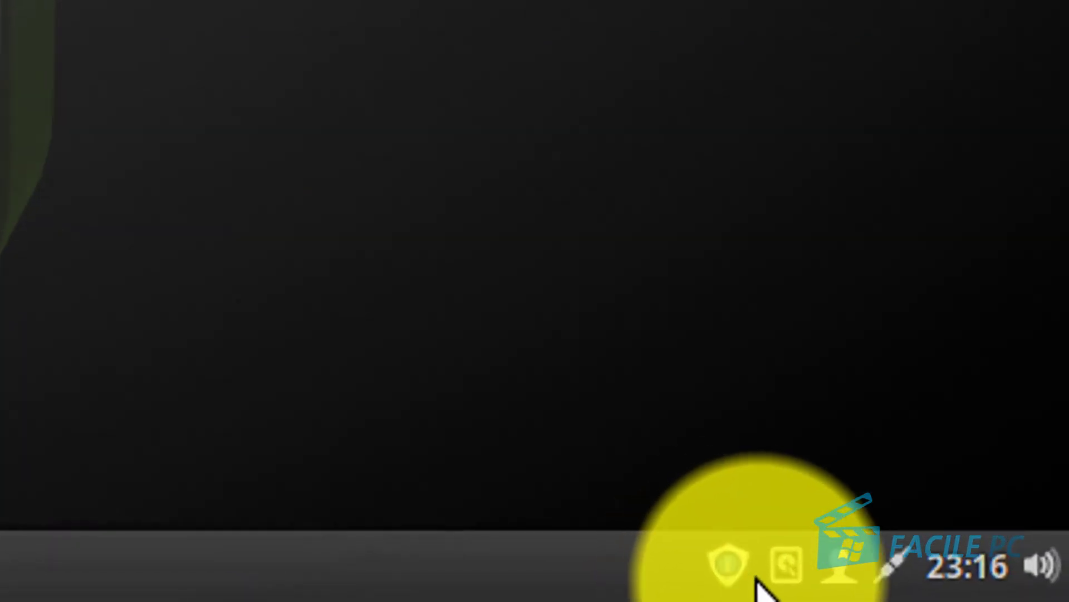
# Open the update manager and accept the update policy "Me laisser réviser les mises à jour sensibles".
pyautogui.click(735, 554)
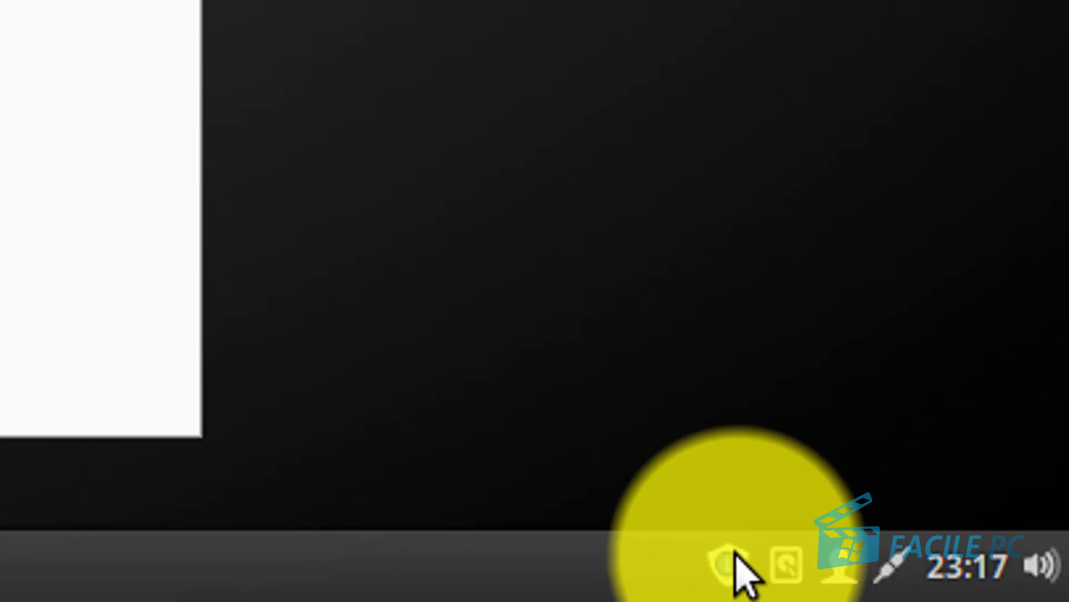
pyautogui.moveTo(729, 558)
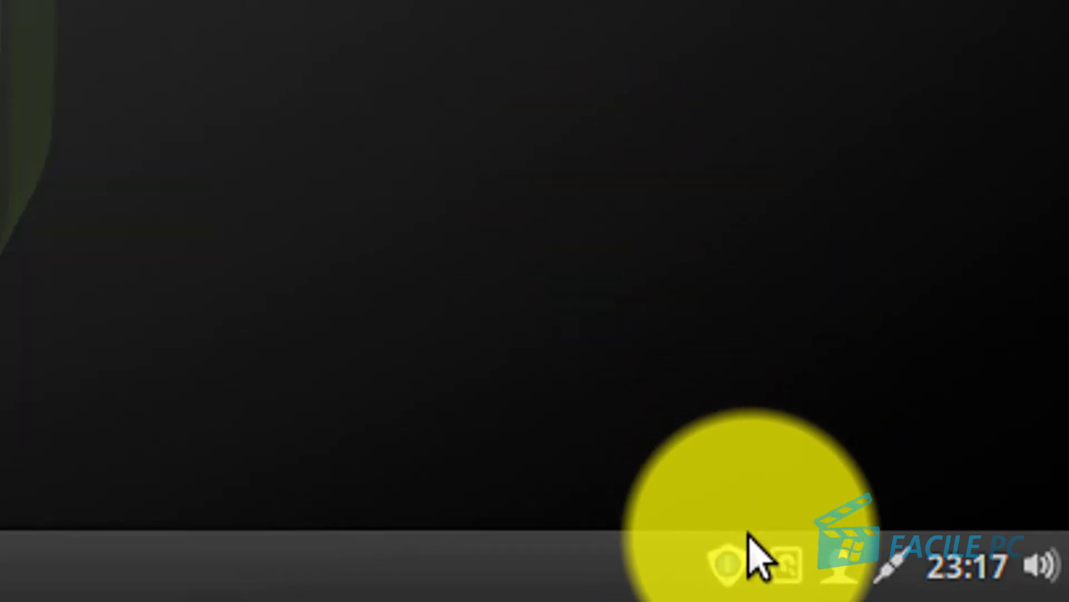
pyautogui.moveTo(729, 562)
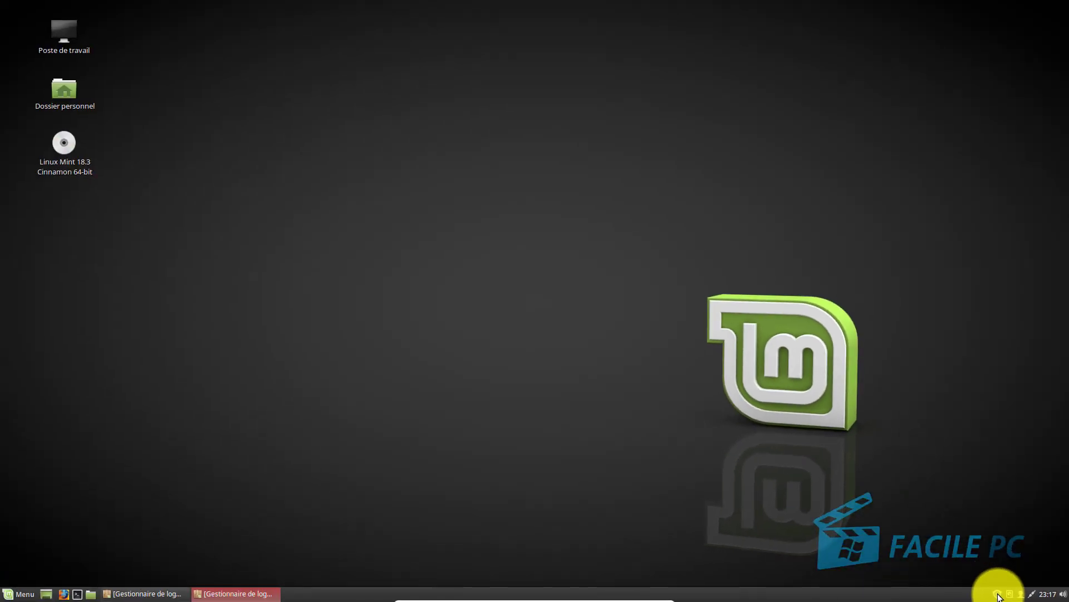
pyautogui.click(998, 594)
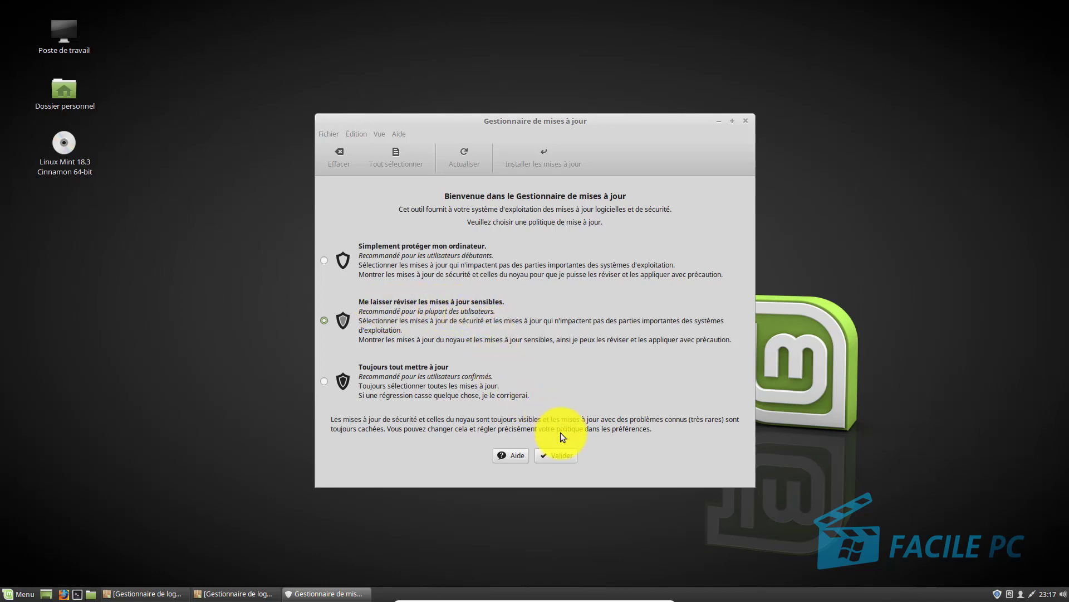
pyautogui.click(561, 454)
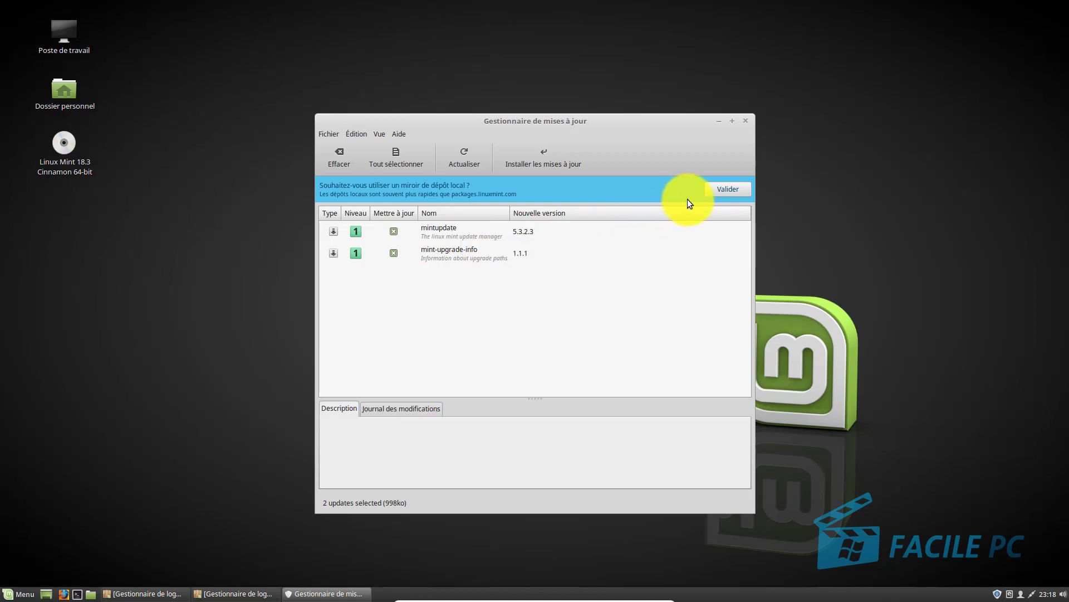
# Accept the suggestion to use a local repository mirror and authenticate with the account password to open the software sources.
pyautogui.click(717, 189)
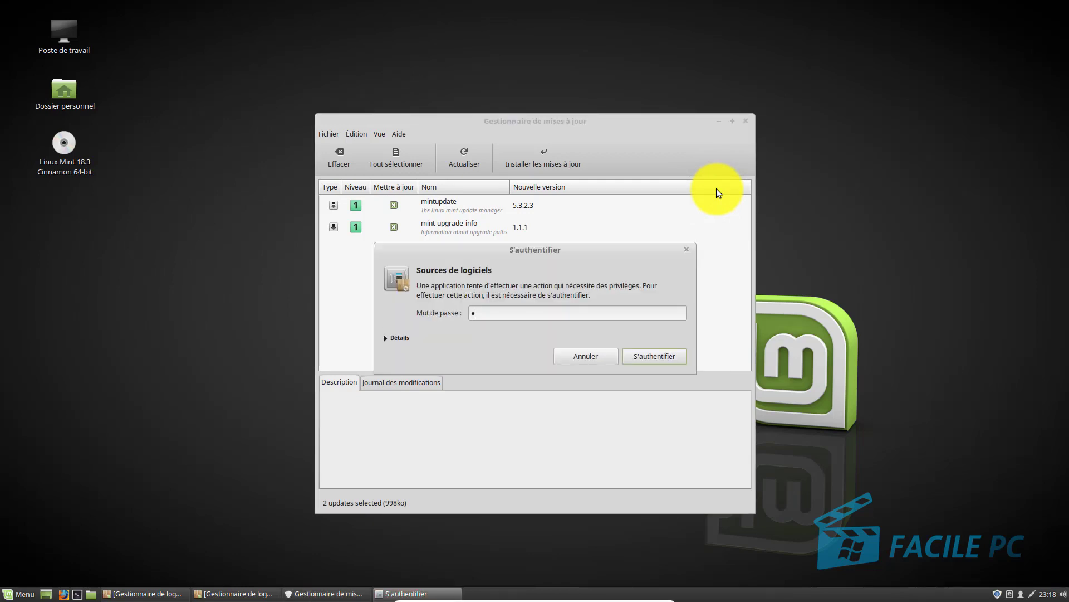
pyautogui.write('•••••••••')
pyautogui.press('Return')
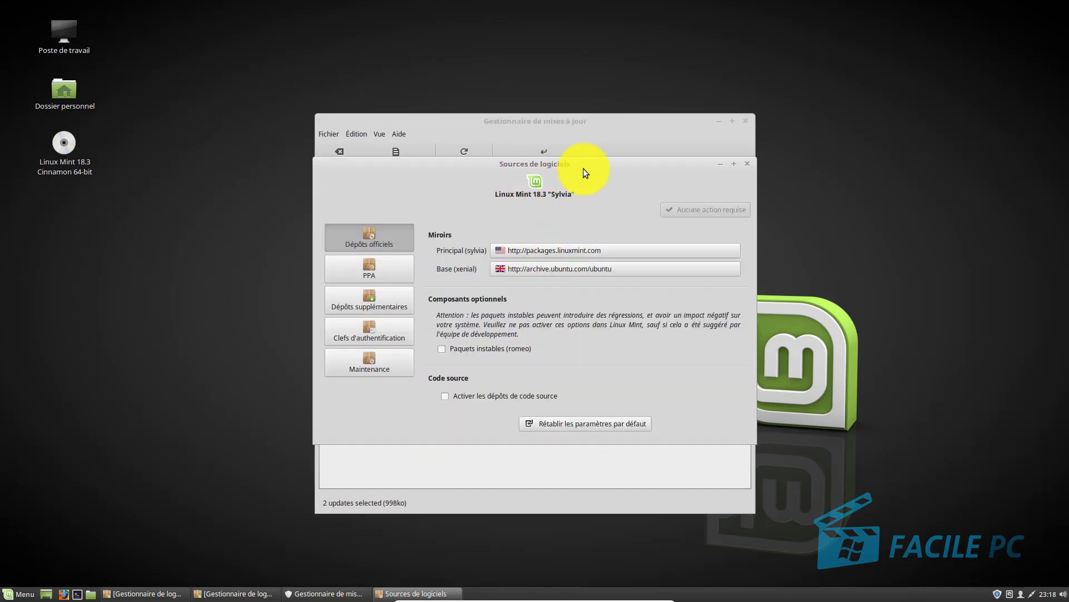
# Set the principal (sylvia) mirror to the French IRCAM server.
pyautogui.click(567, 248)
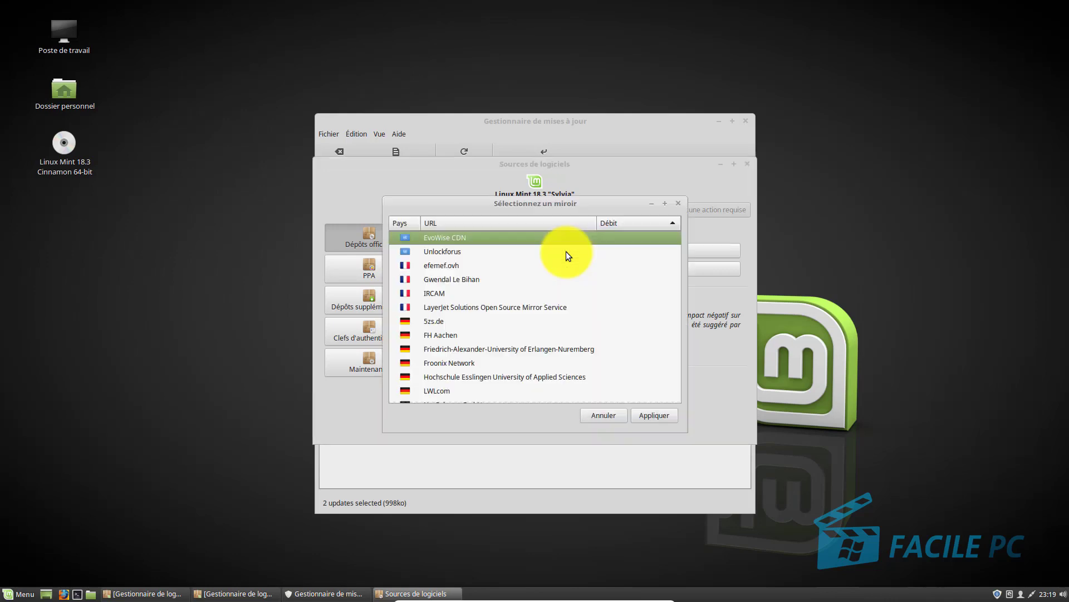
pyautogui.click(455, 267)
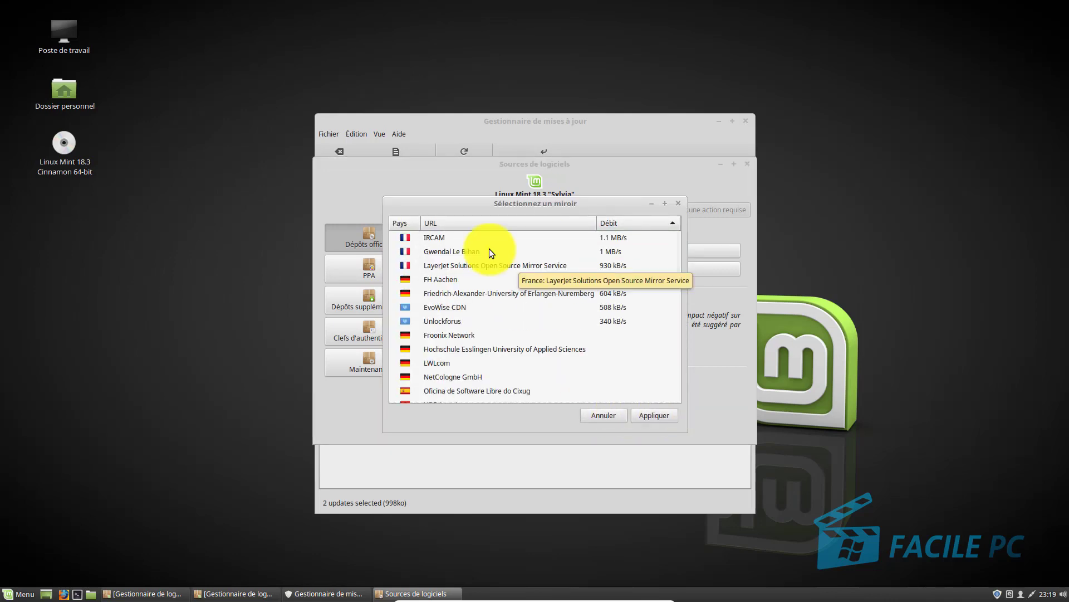
pyautogui.click(445, 241)
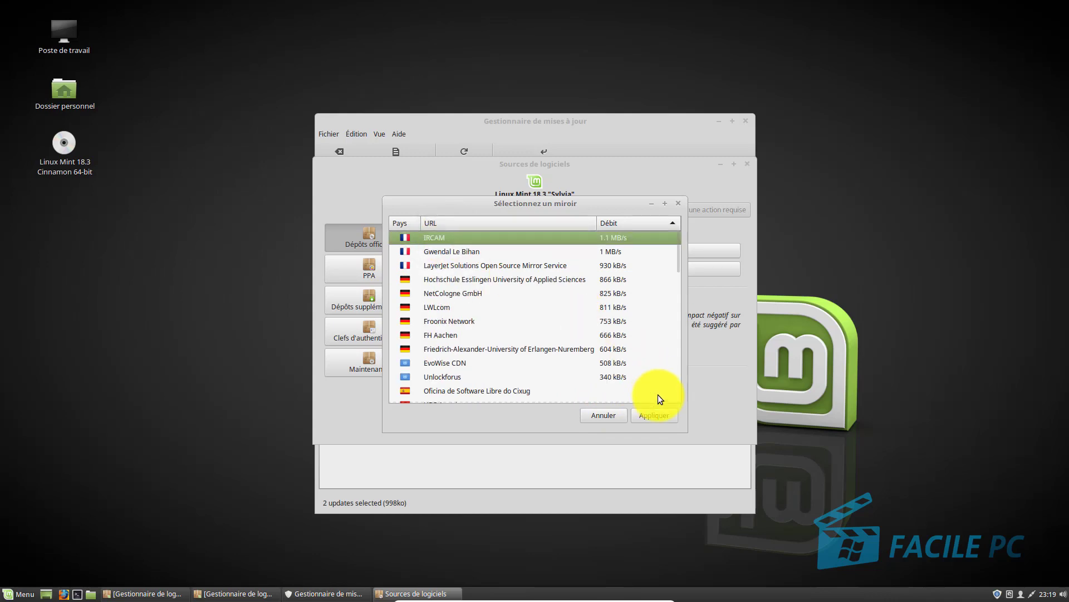
pyautogui.click(647, 415)
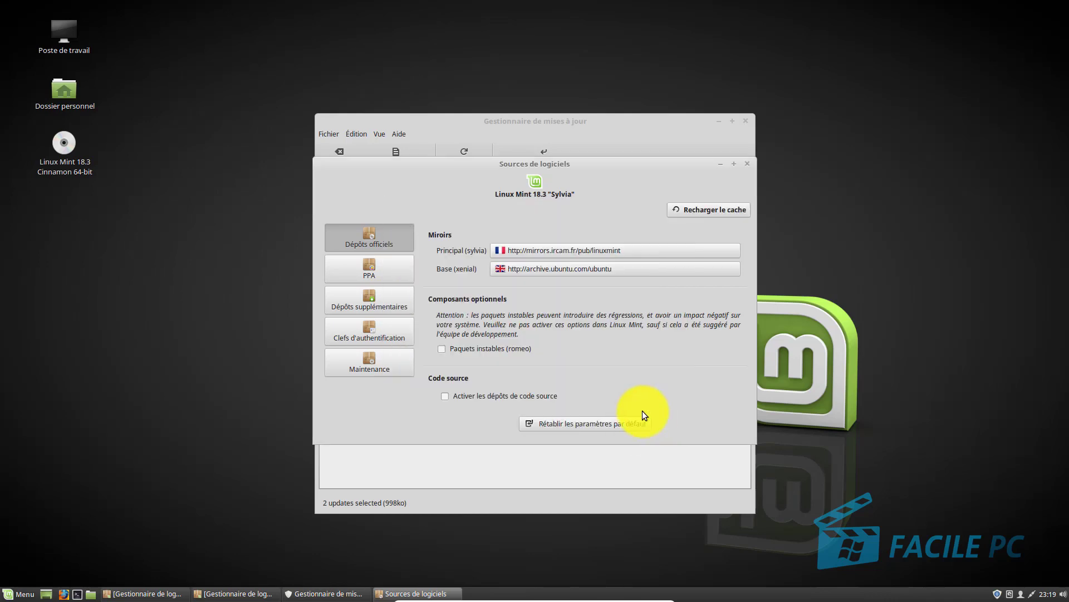
# Set the base (xenial) mirror to ftp://ftp.rezopole.net/ubuntu/ and reload the package cache, closing the software sources window.
pyautogui.click(549, 268)
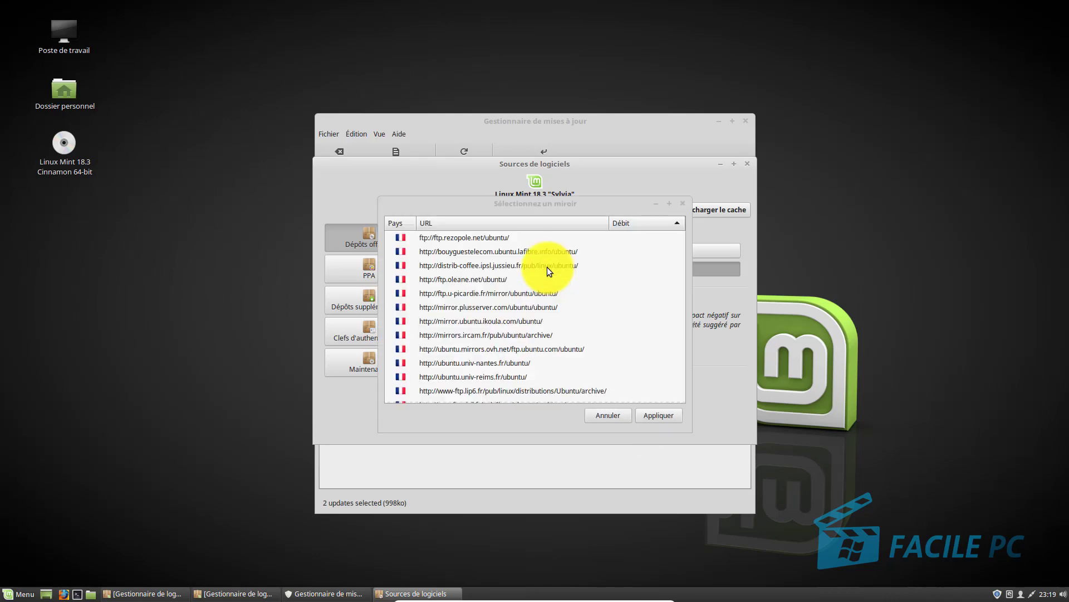
pyautogui.click(466, 237)
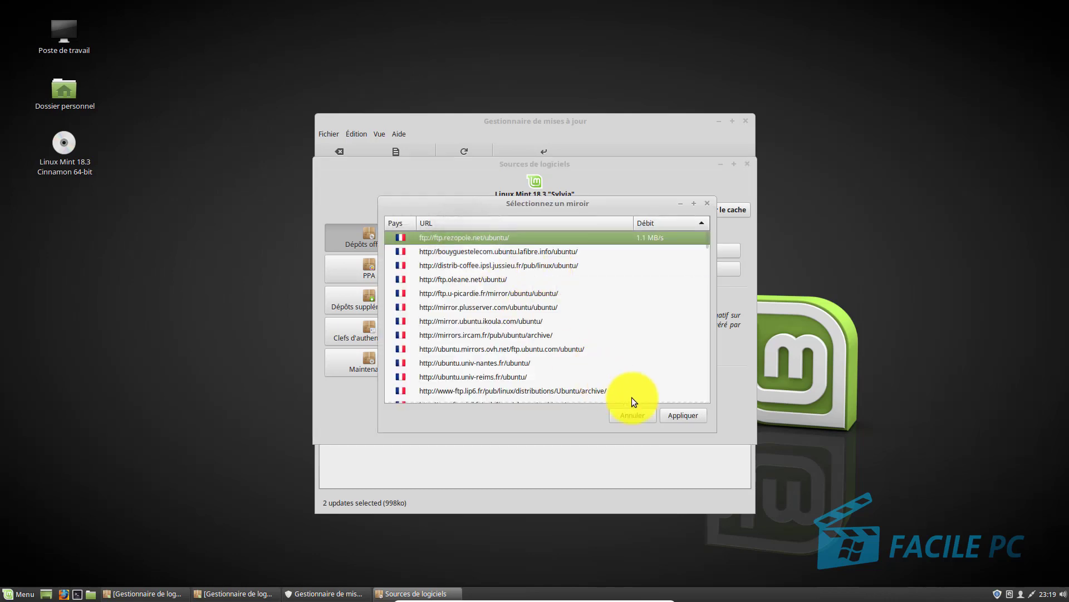
pyautogui.click(677, 418)
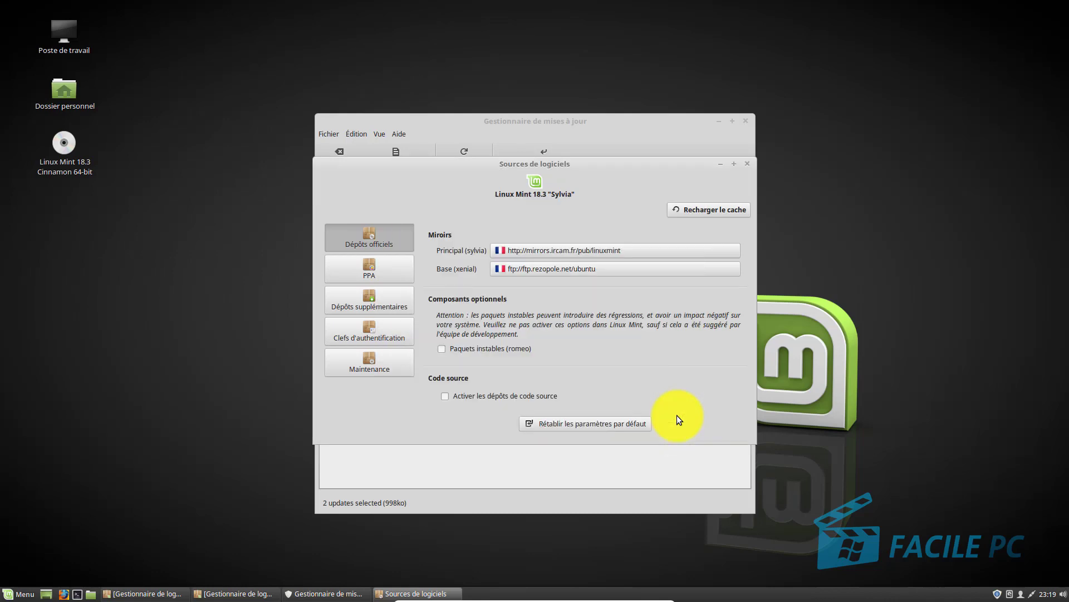
pyautogui.click(691, 210)
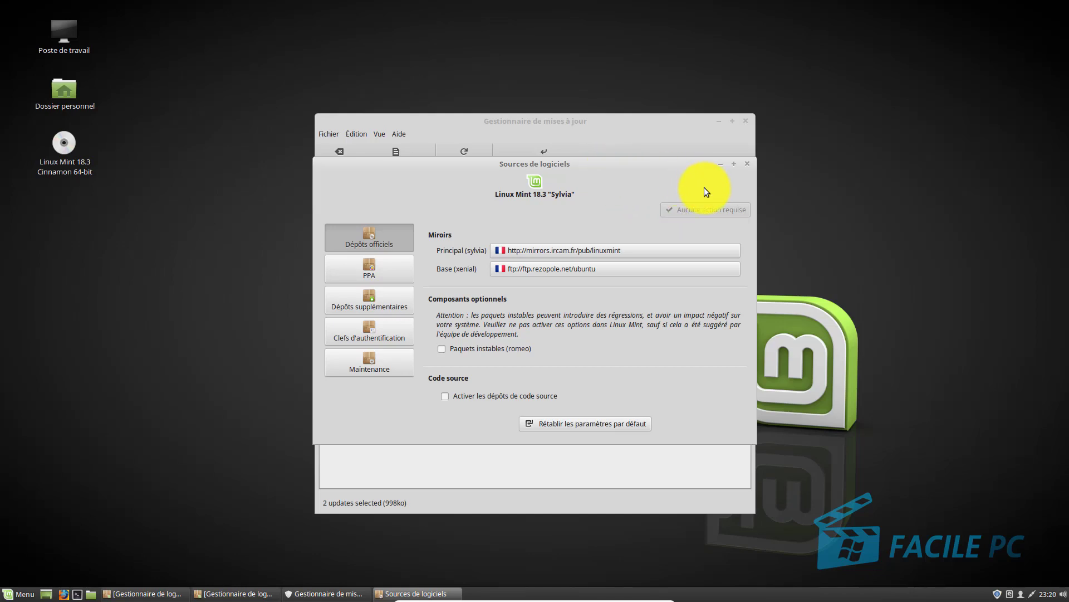
pyautogui.click(747, 165)
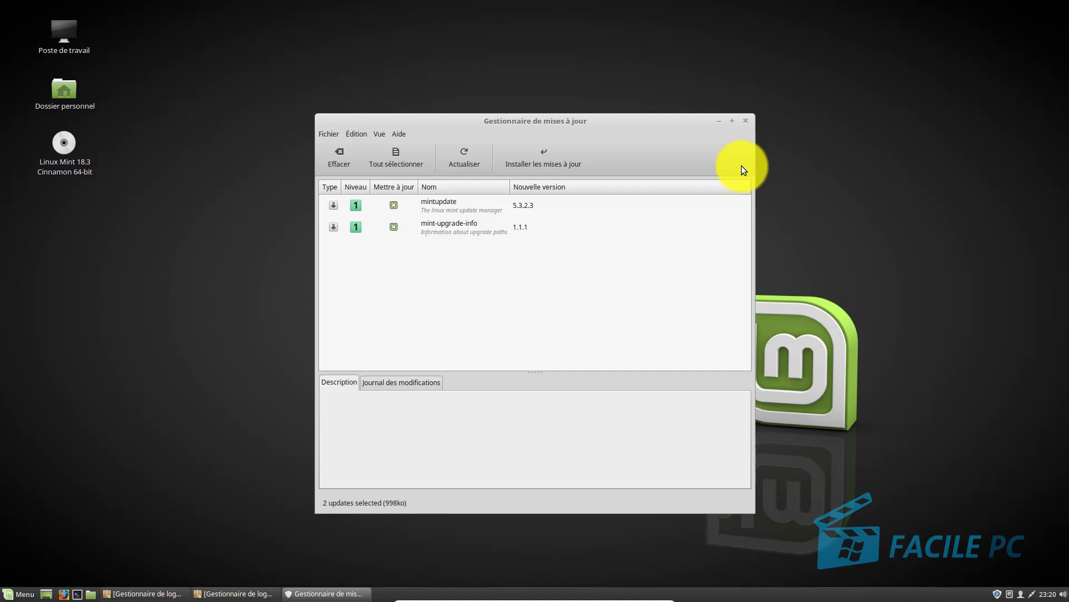
# Install the selected mintupdate and mint-upgrade-info updates, authenticating with the account password, then review the refreshed update list and close the update manager.
pyautogui.click(534, 153)
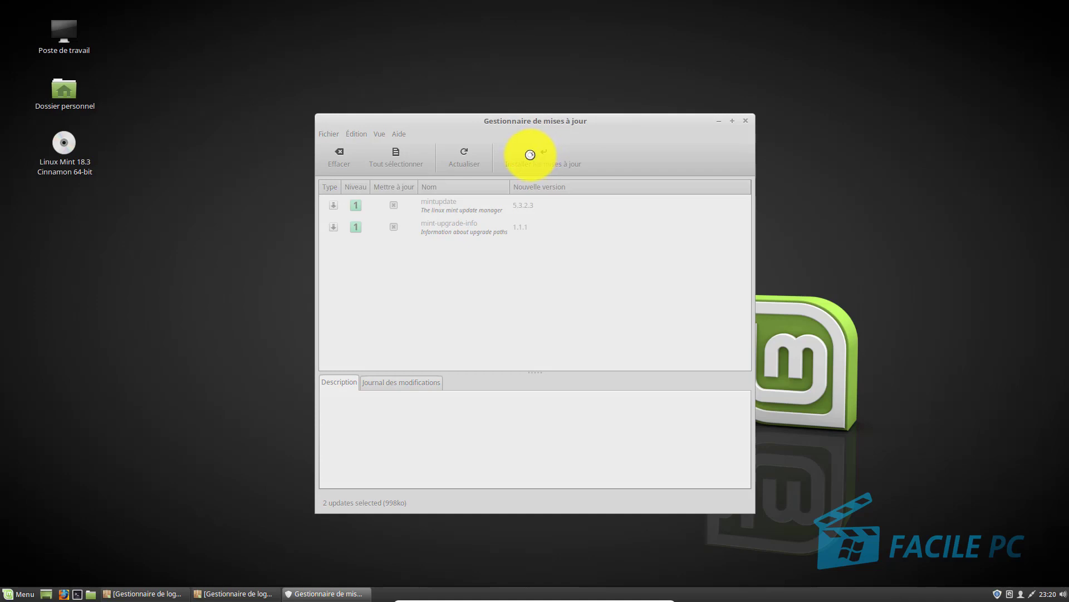
pyautogui.write('••')
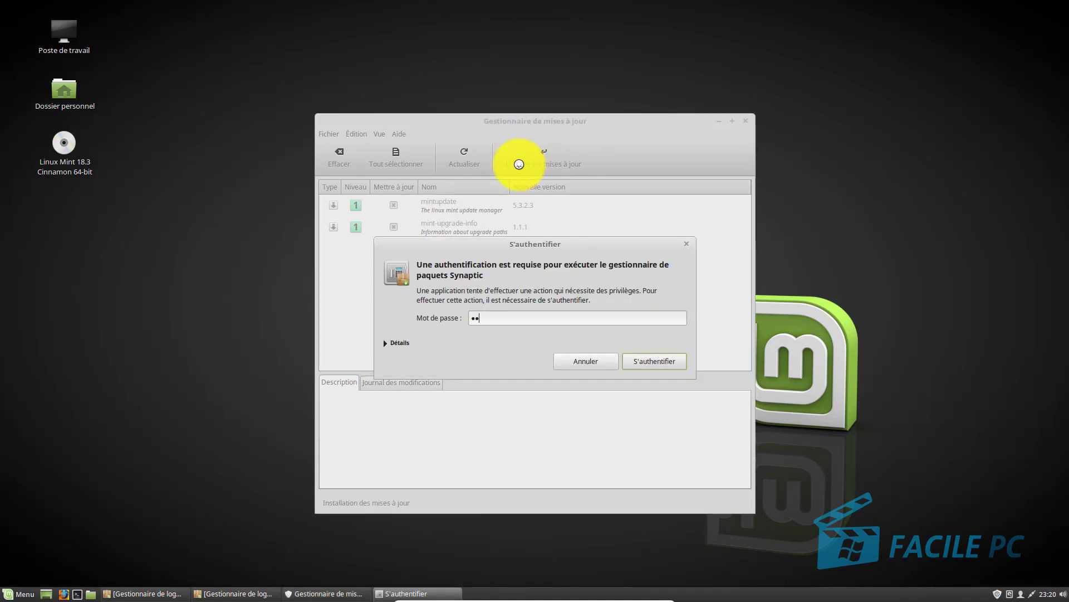
pyautogui.press('BackSpace')
pyautogui.press('BackSpace')
pyautogui.write('••••')
pyautogui.press('Return')
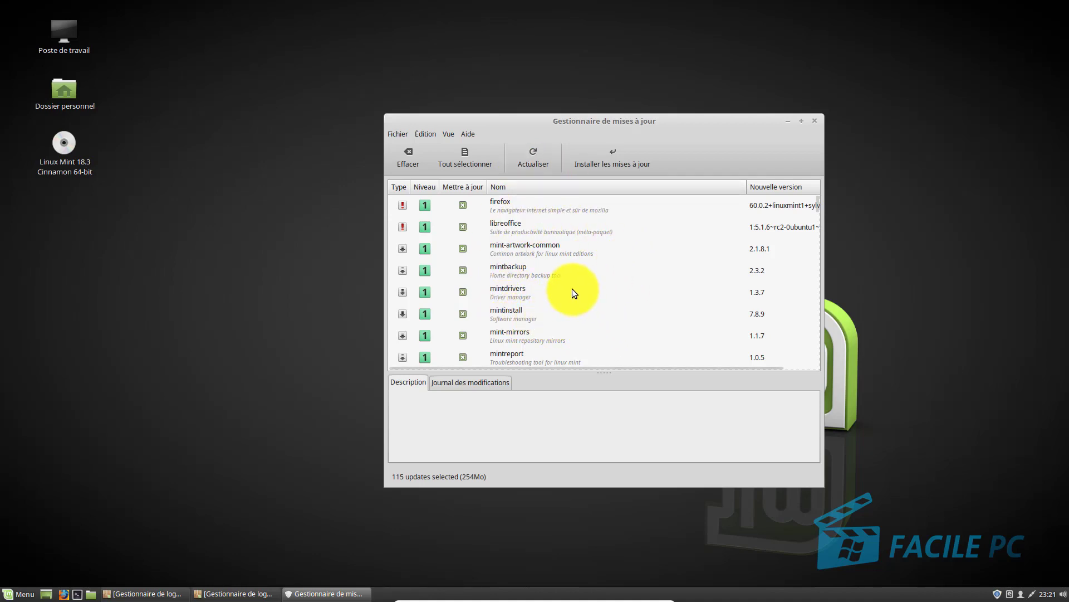
pyautogui.scroll(-3, 573, 288)
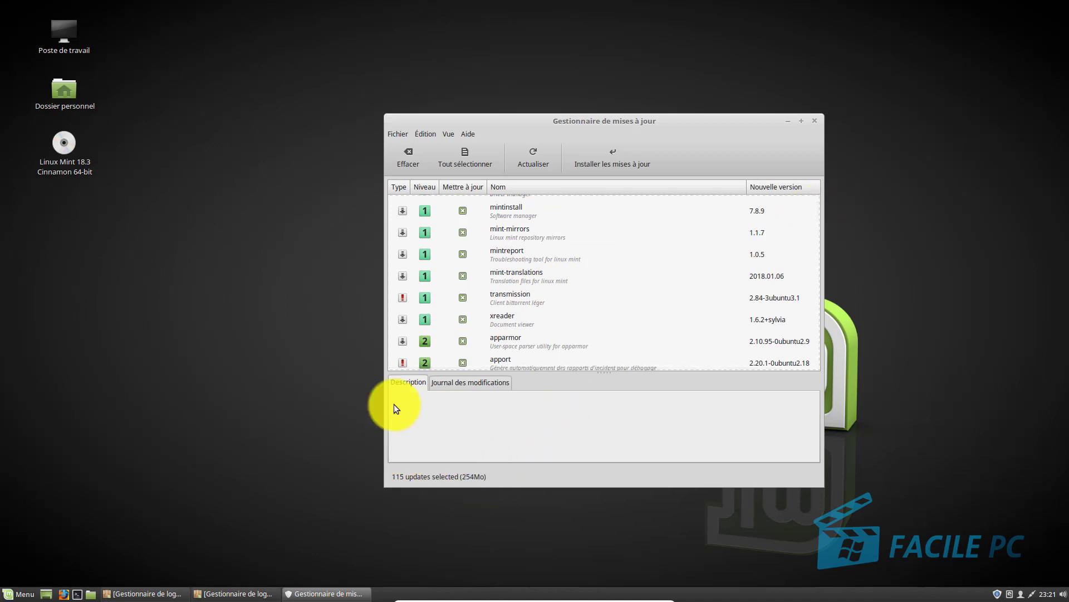
pyautogui.click(817, 123)
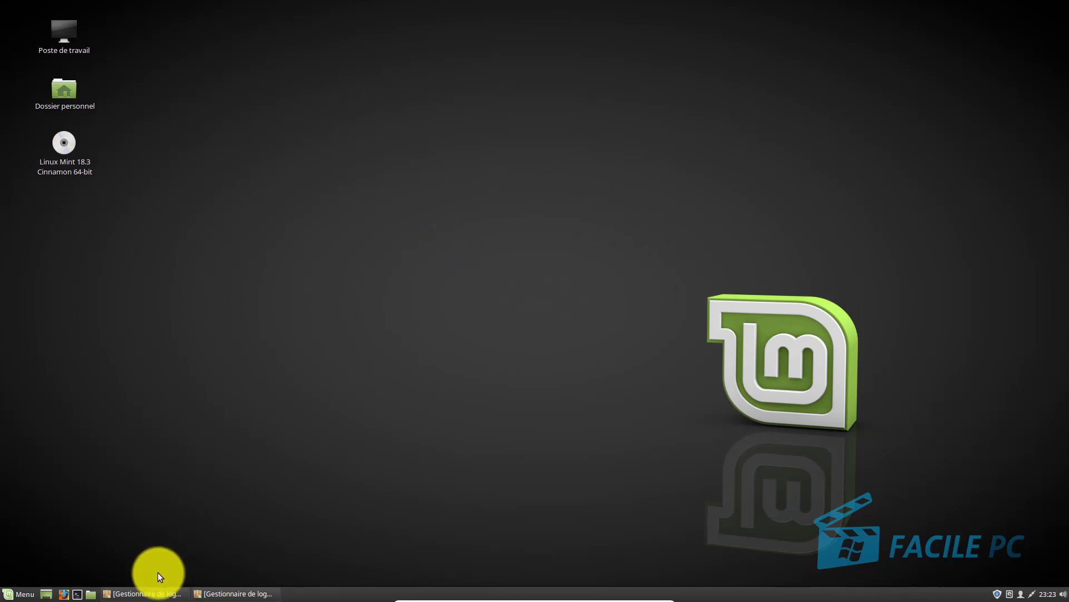
# Shut down the Linux Mint system, forcing the shutdown despite the gnome-keyring-daemon program still running.
pyautogui.click(10, 596)
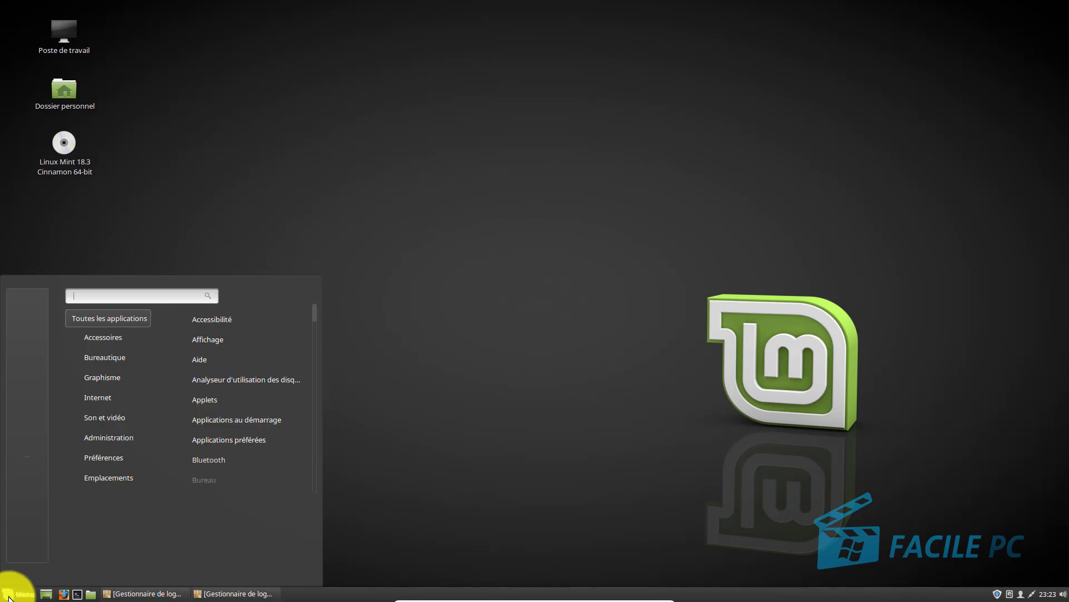
pyautogui.click(28, 540)
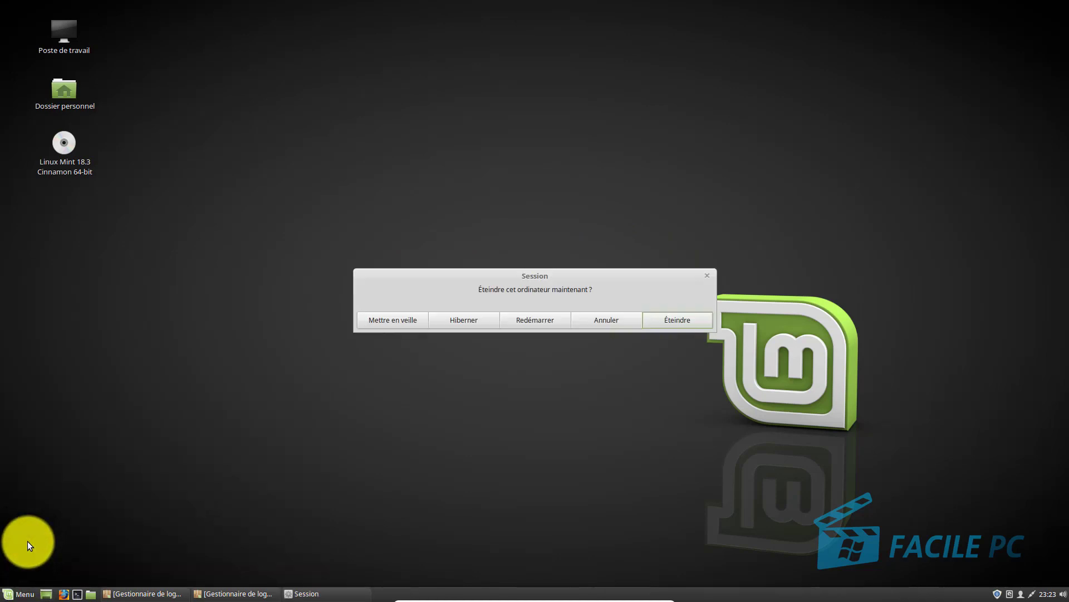
pyautogui.click(670, 322)
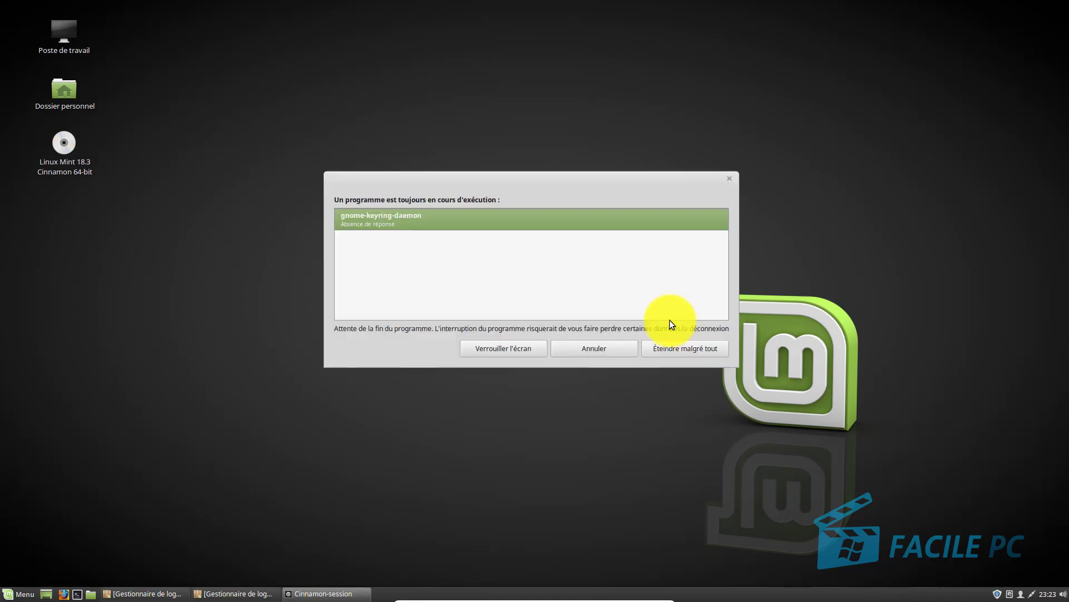
pyautogui.click(677, 347)
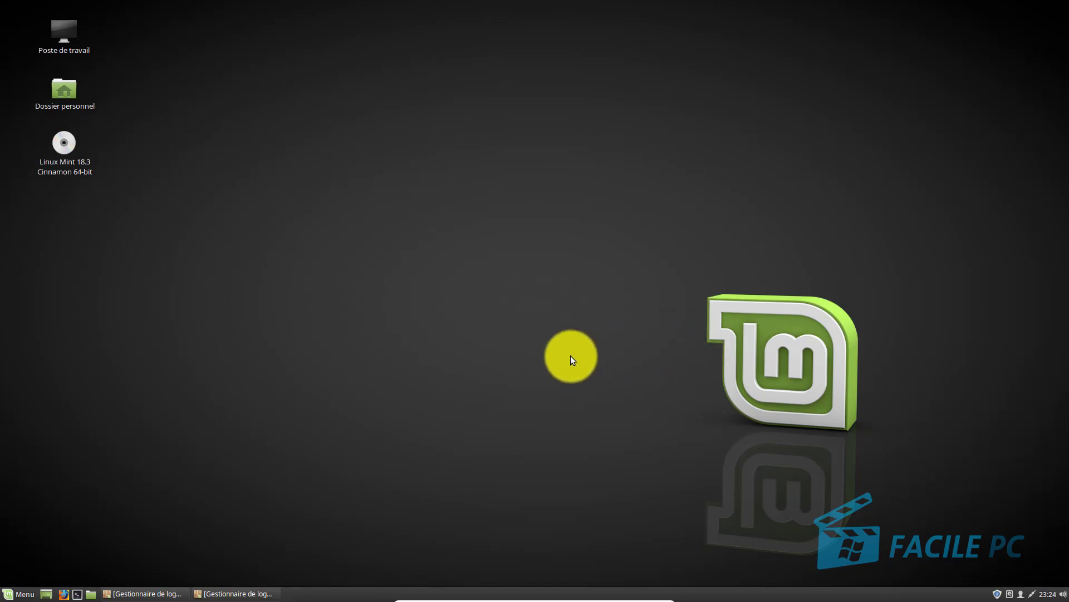